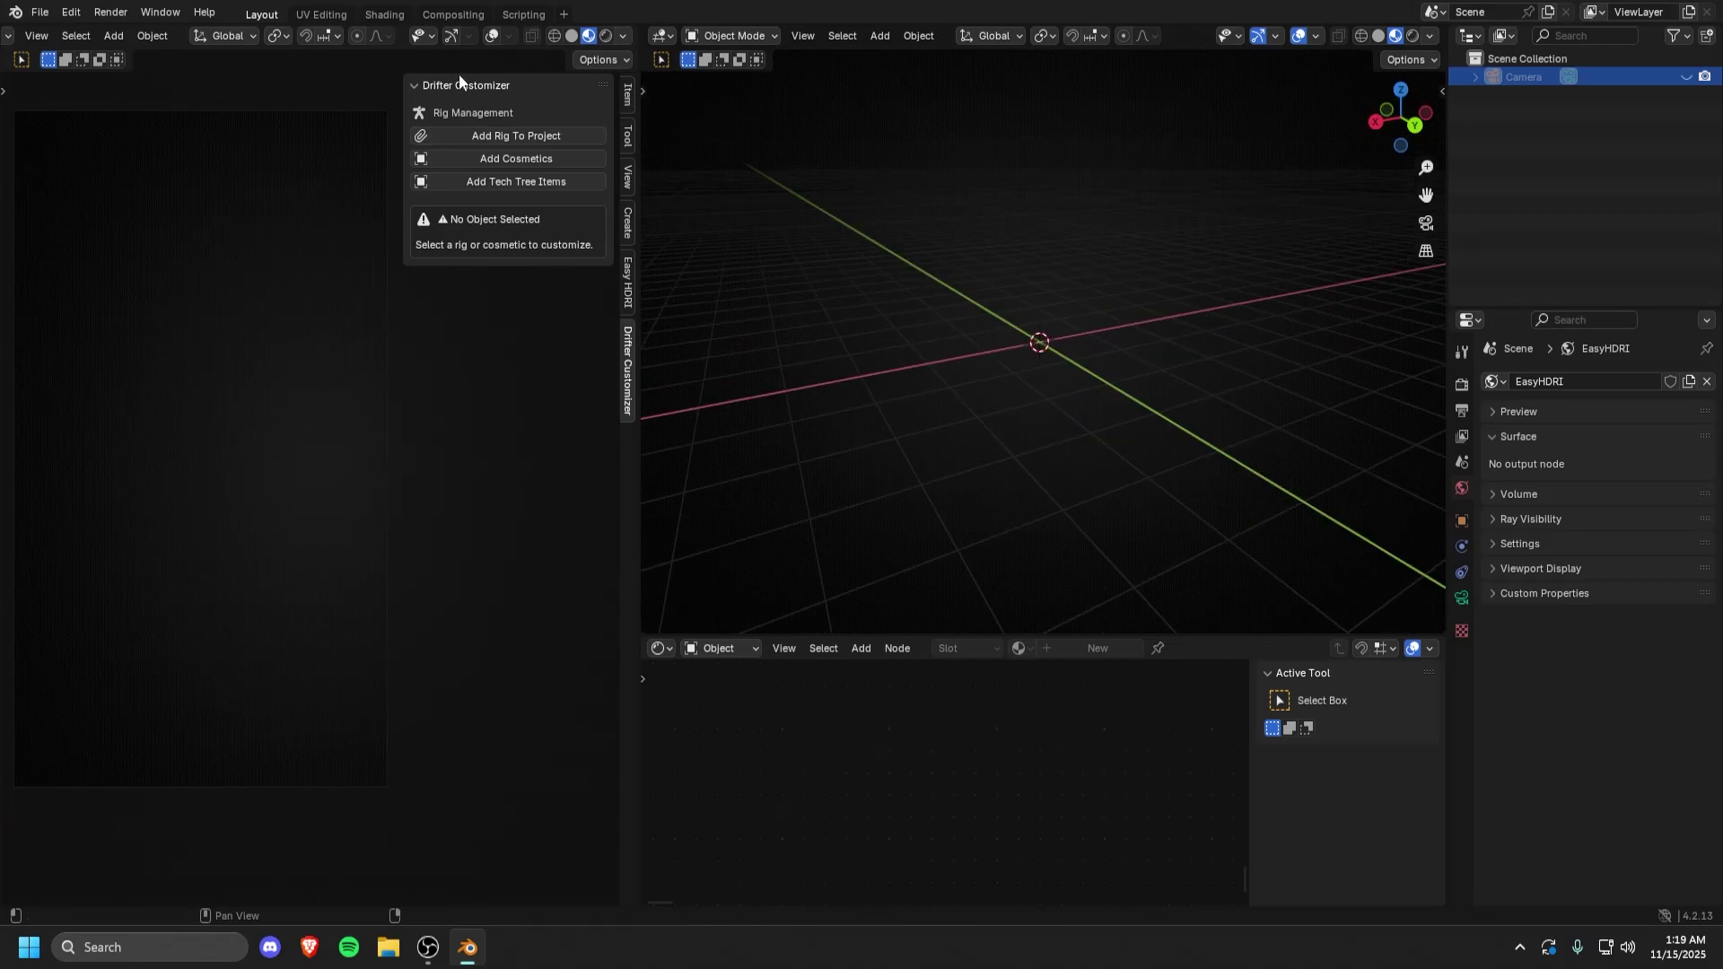
middle_drag(982, 267, 1024, 308)
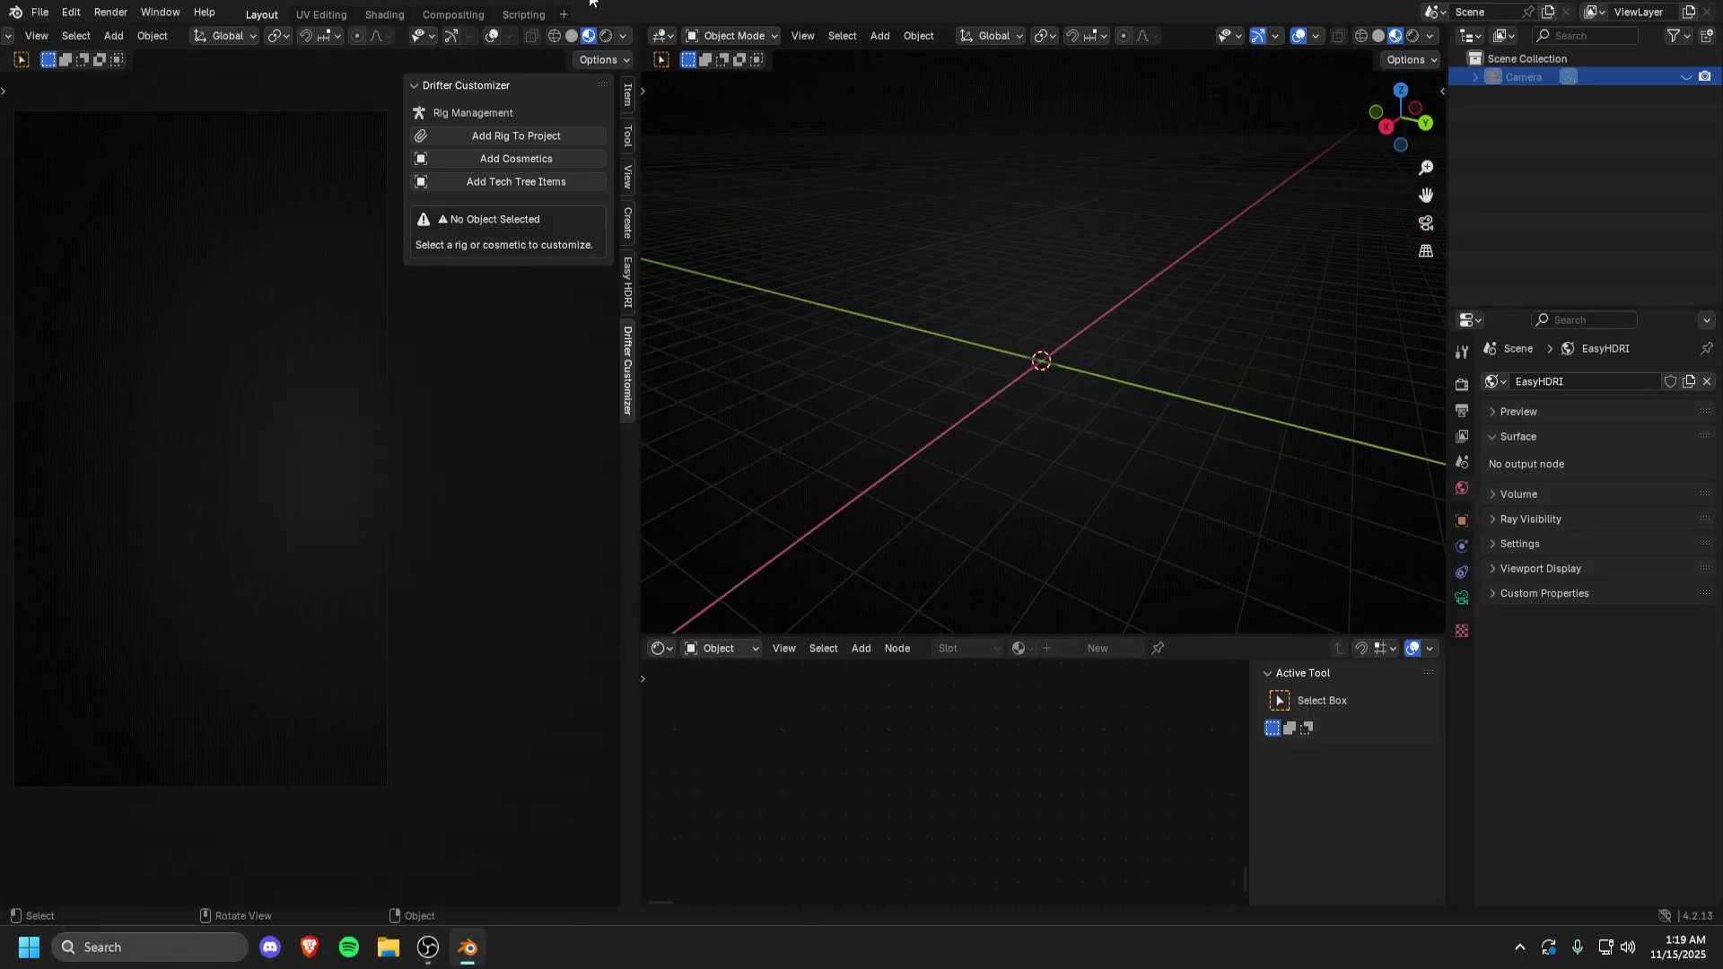
middle_drag(1051, 449, 1038, 451)
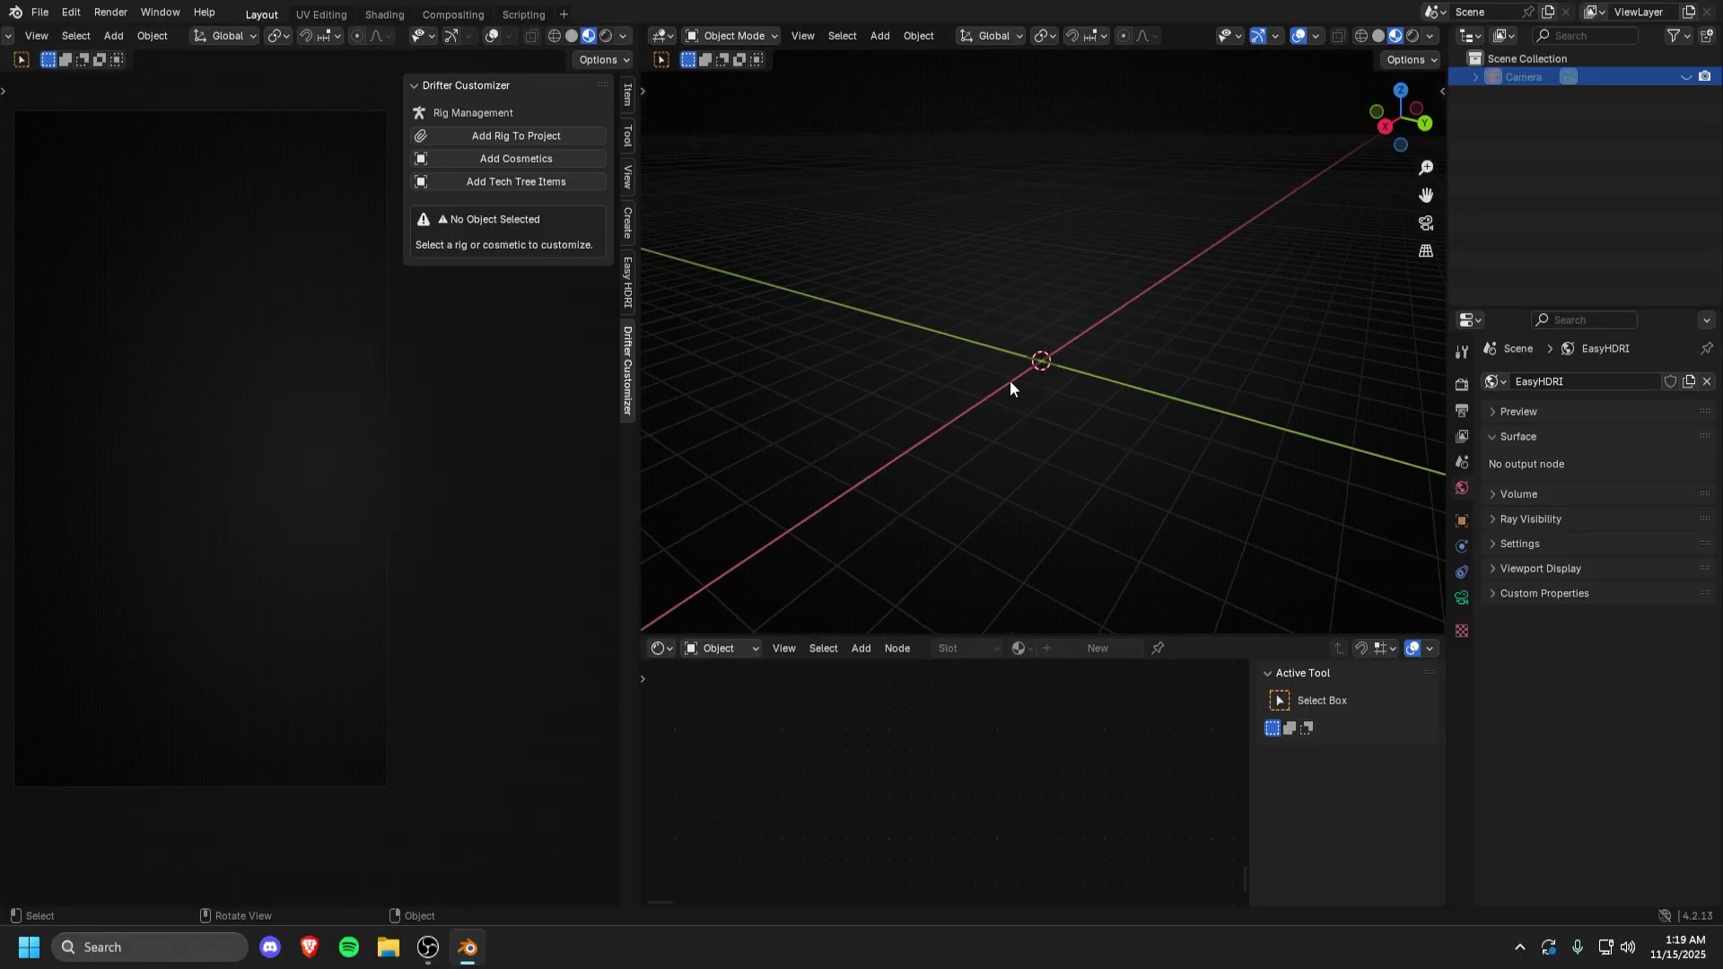
middle_drag(1285, 386, 1088, 258)
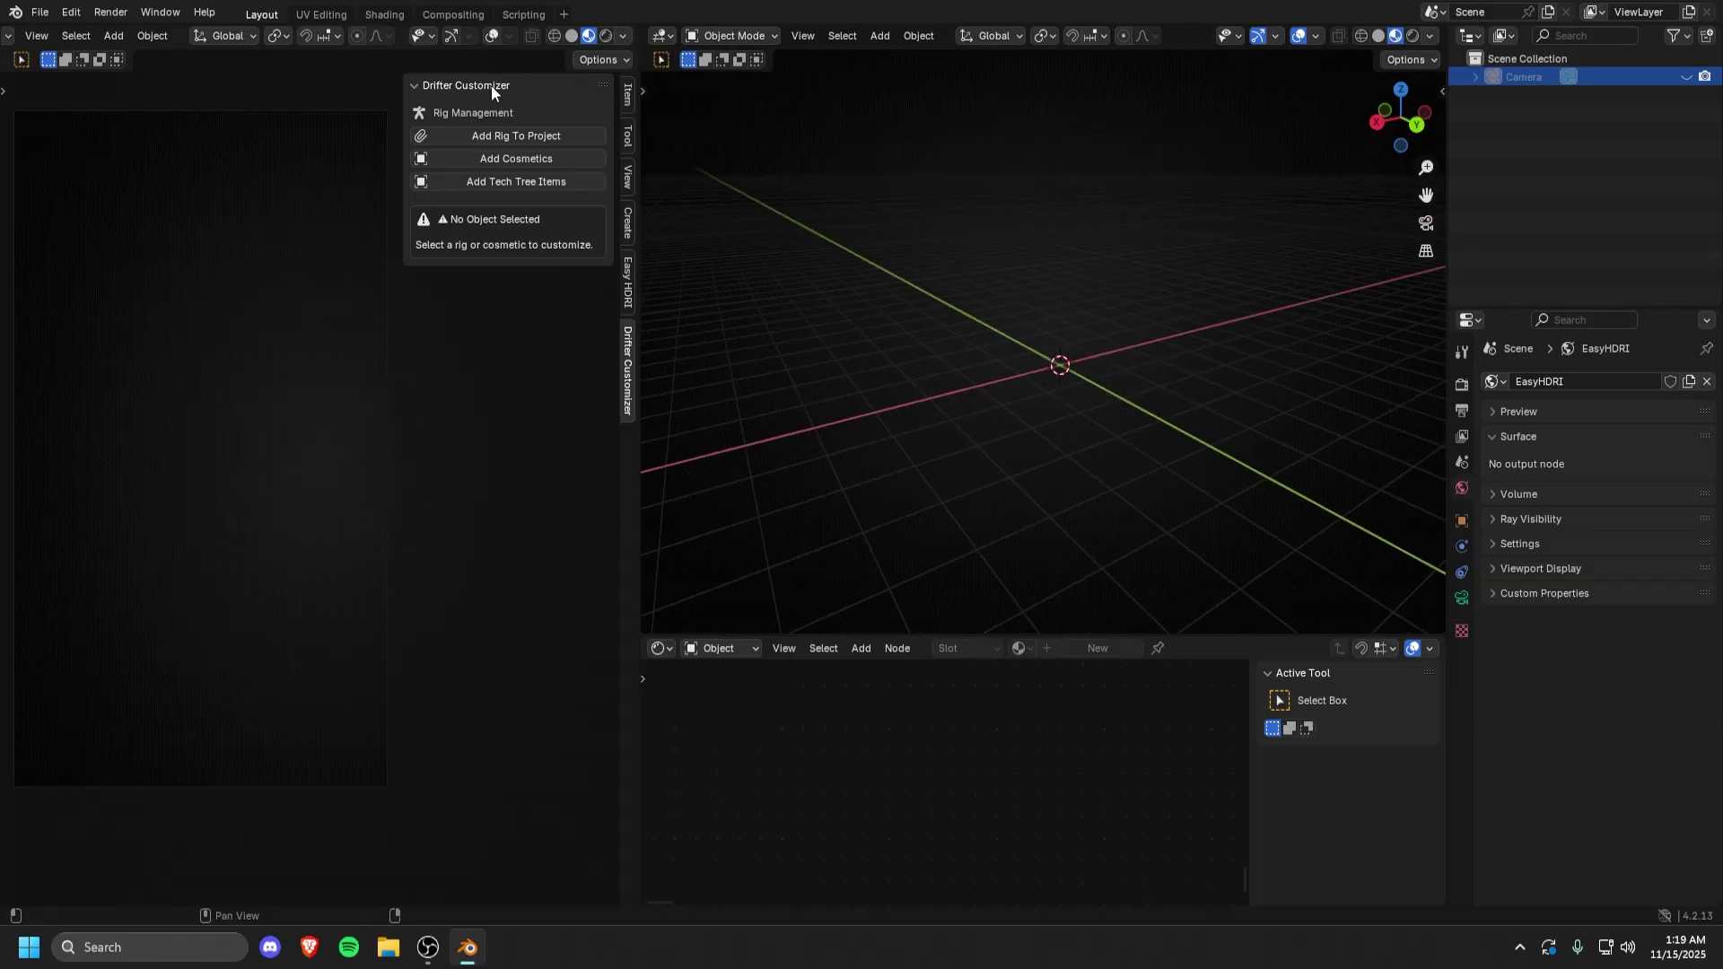
middle_drag(942, 388, 1229, 399)
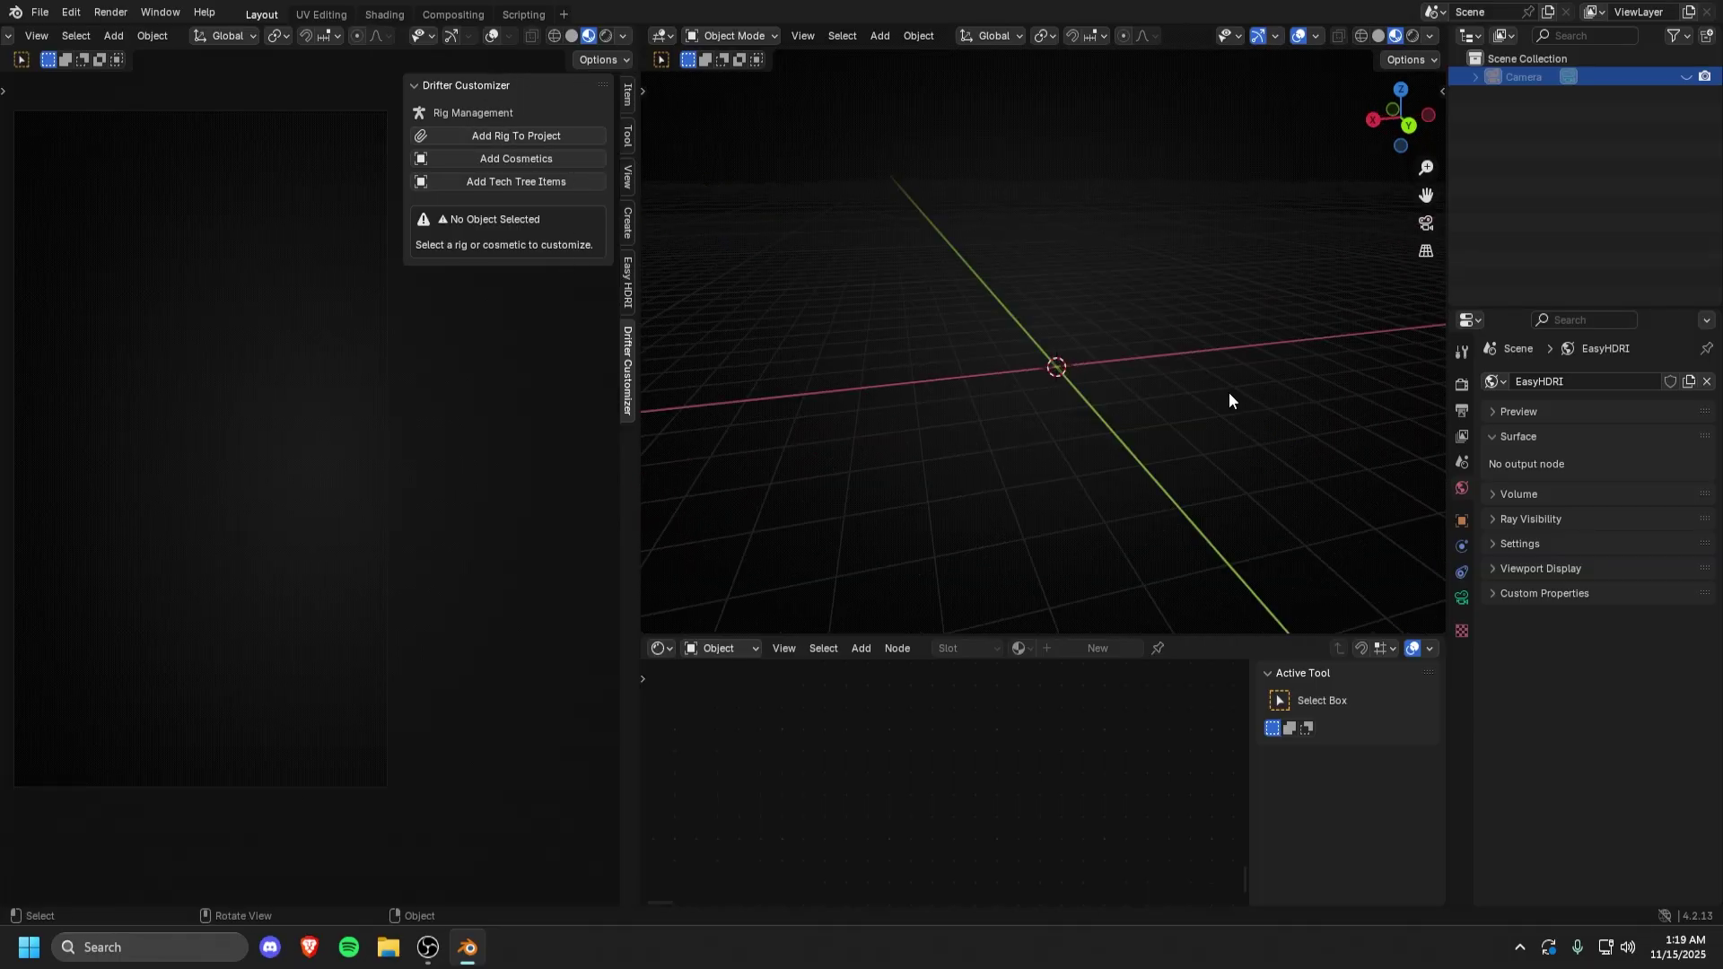
middle_drag(1052, 497, 1114, 495)
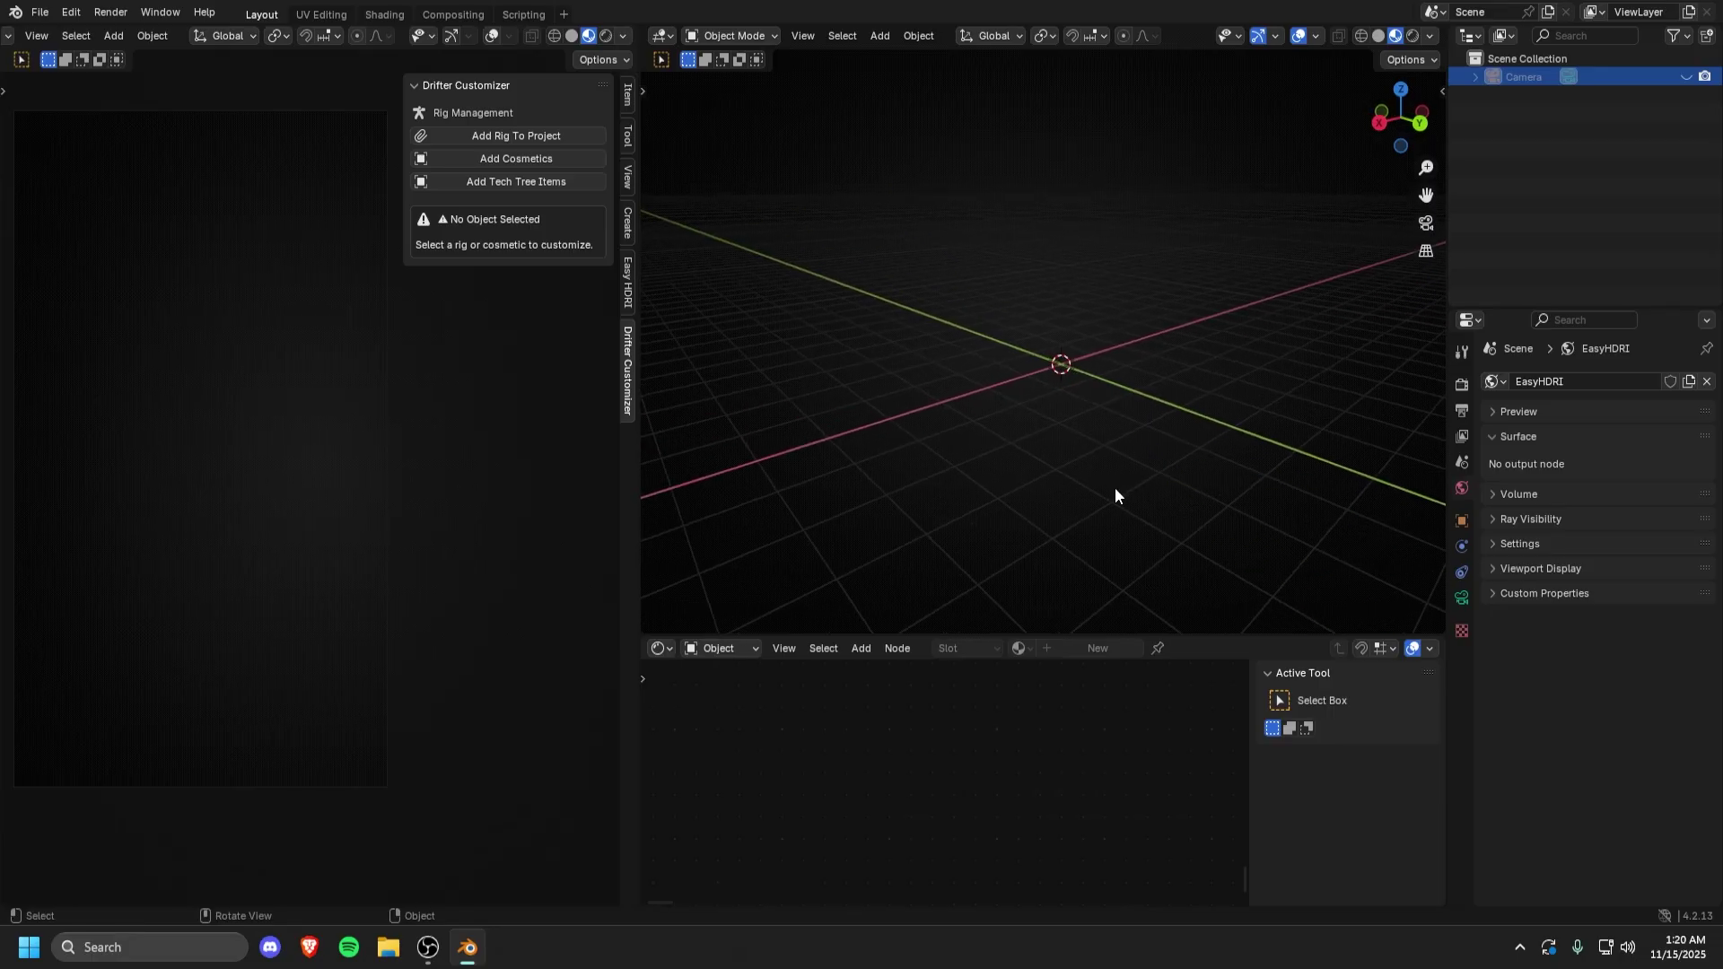
middle_drag(1114, 487, 934, 252)
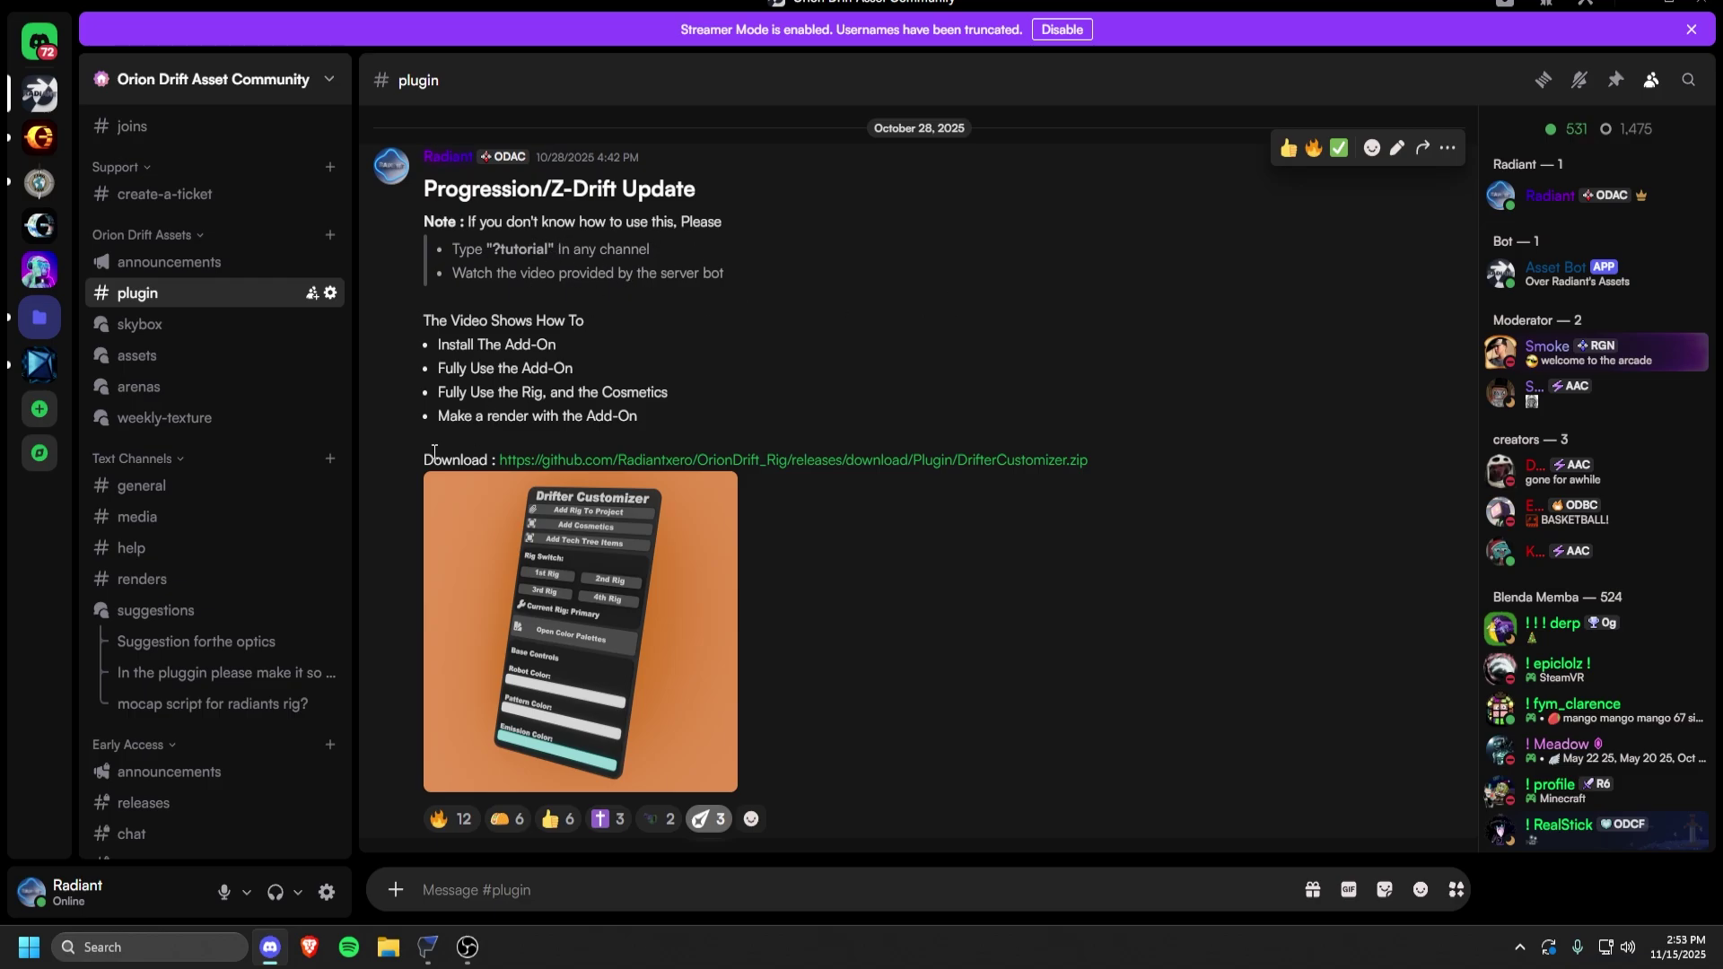
- Download DrifterCustomizer.zip from the plugin channel's link and place the file in an open spot on the desktop
click(777, 465)
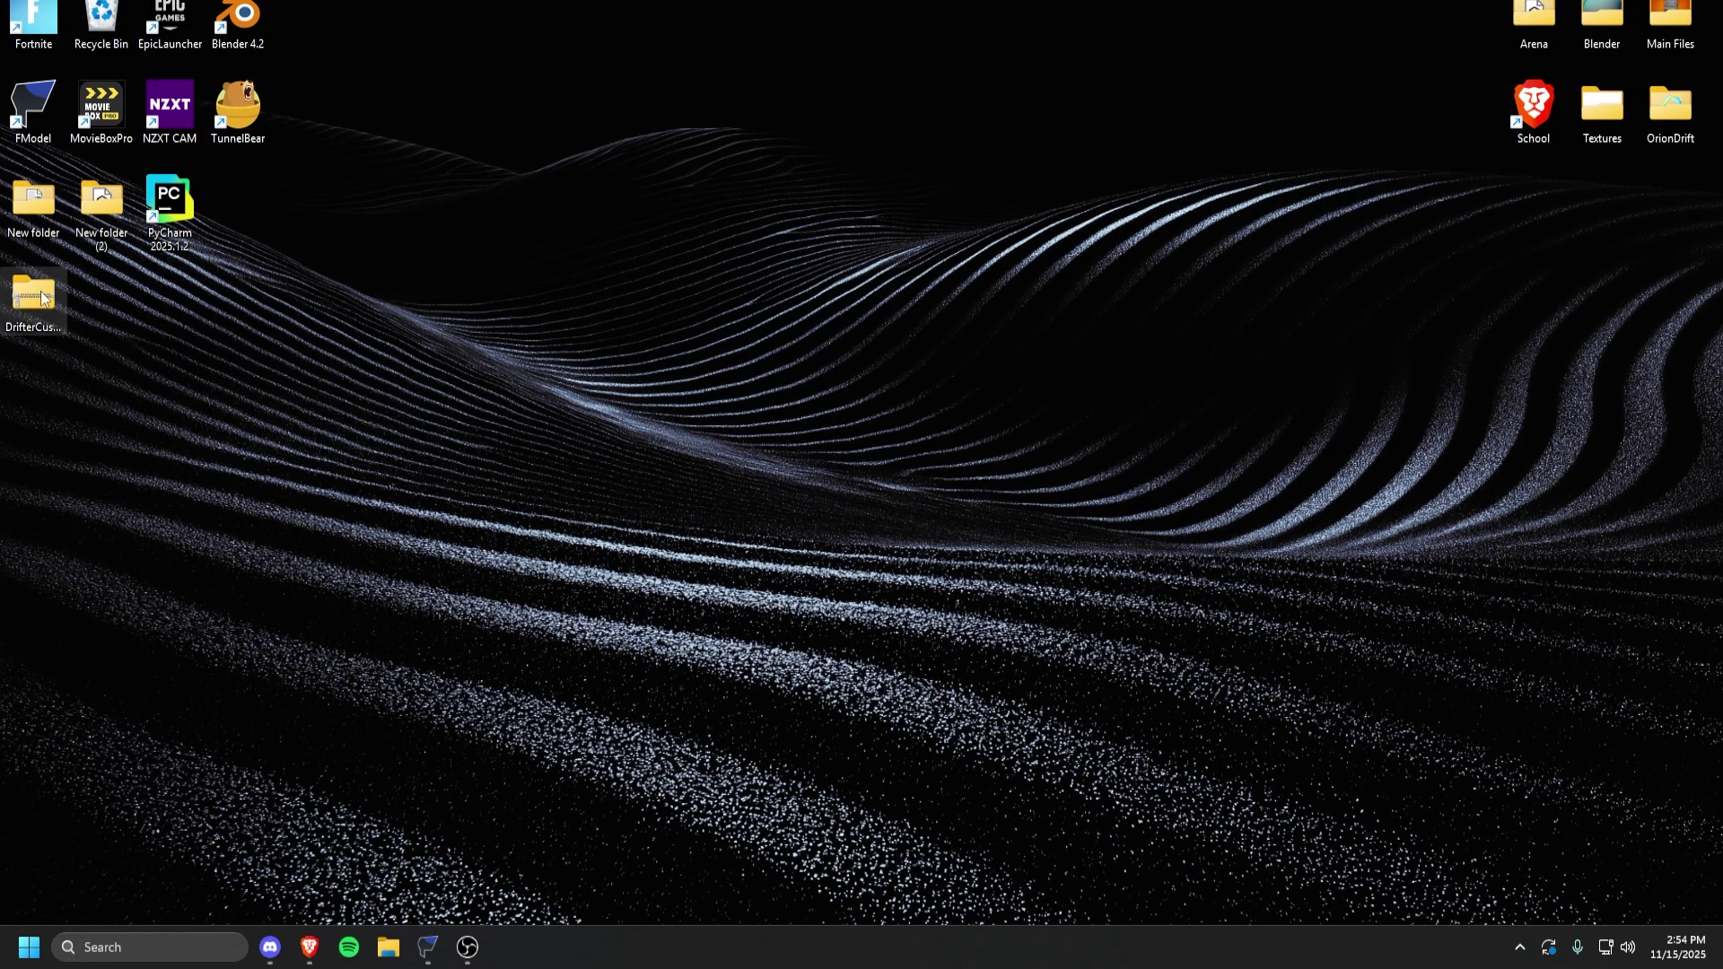
drag(40, 291, 466, 115)
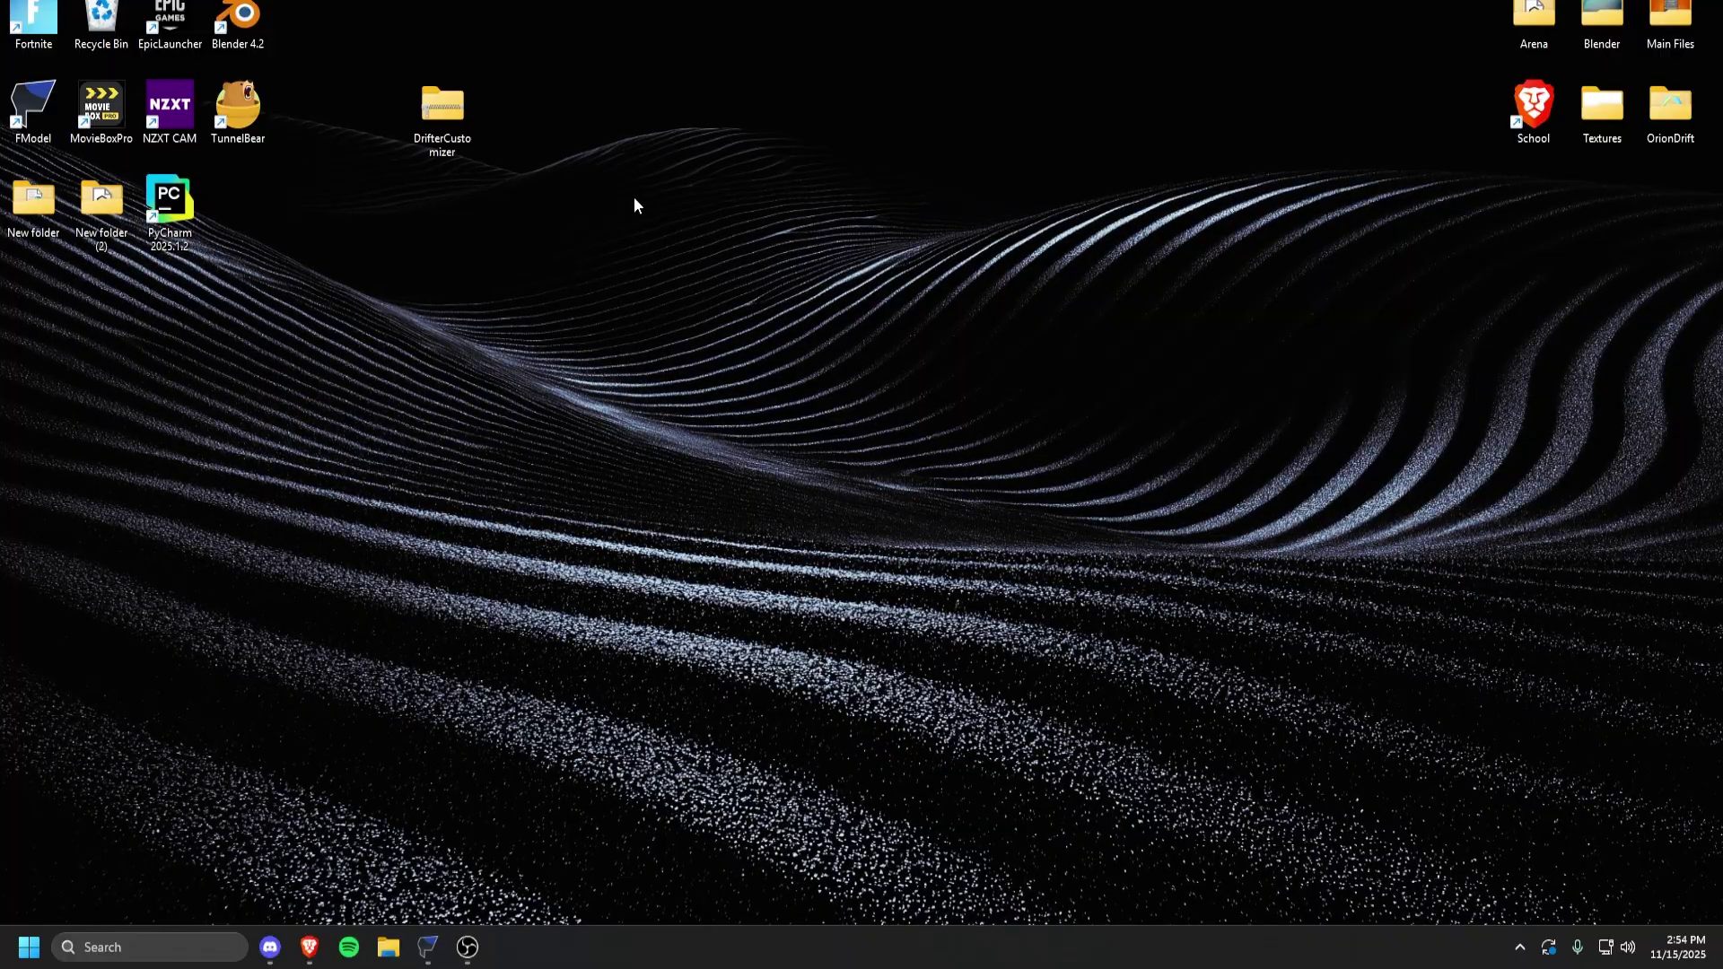
drag(344, 23, 577, 231)
drag(442, 106, 874, 49)
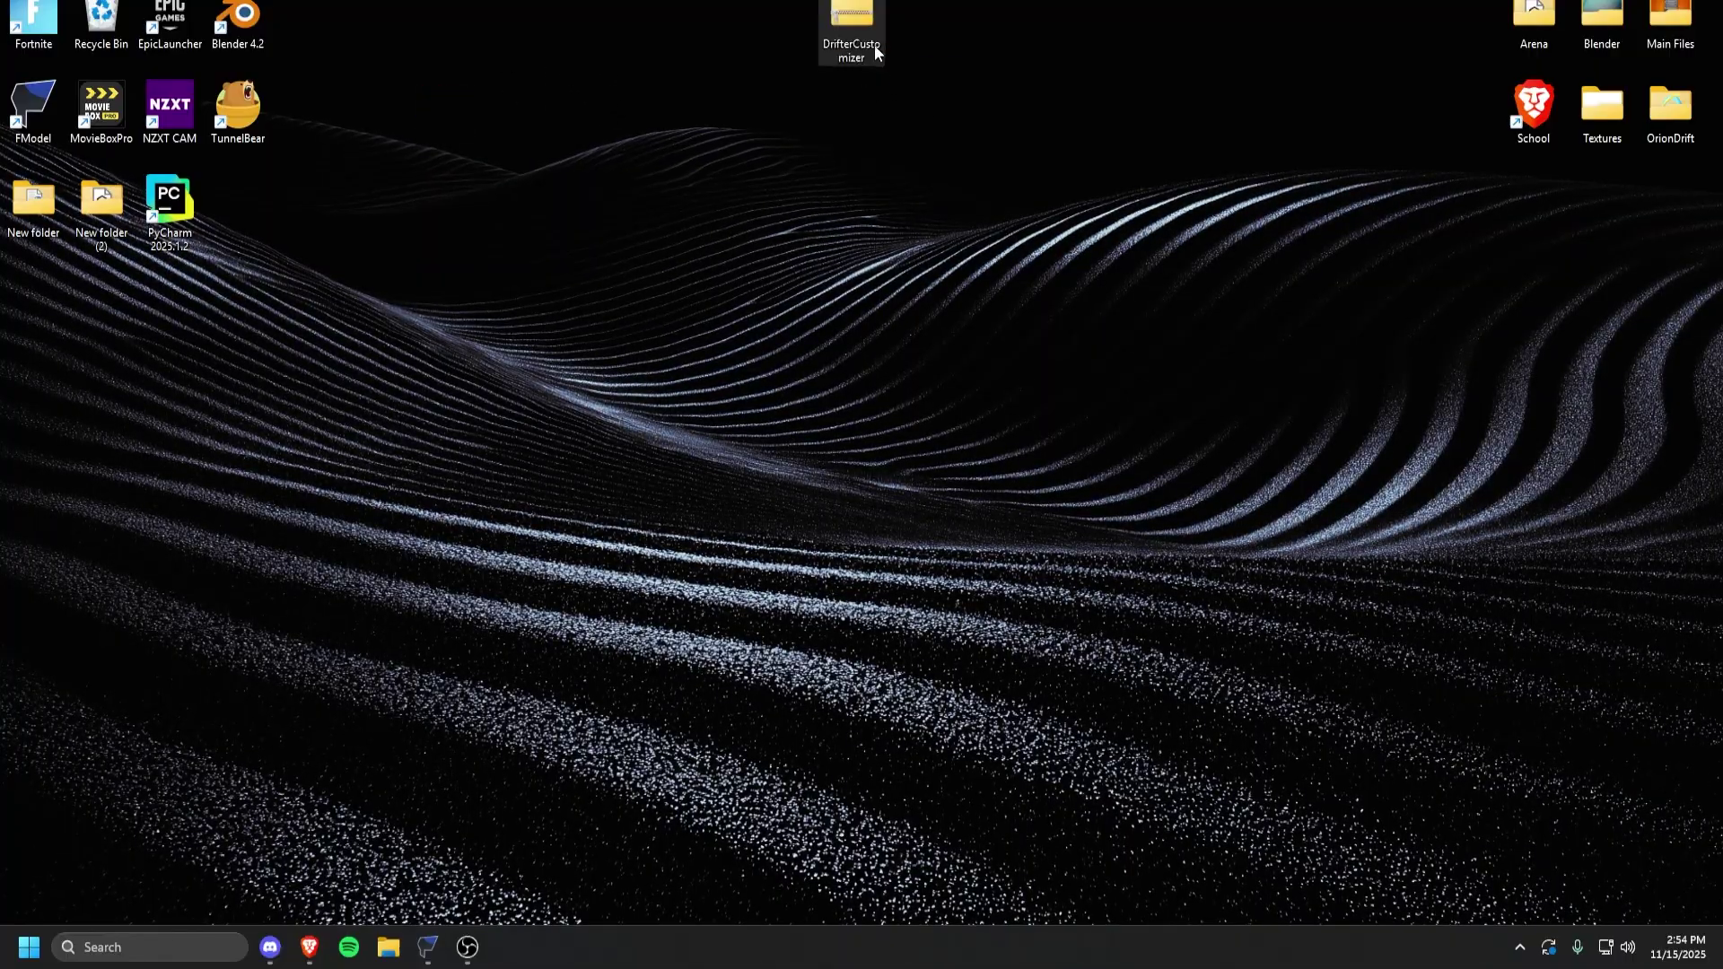
- Launch Blender 4.2 from the desktop and start a new General file
double_click(256, 32)
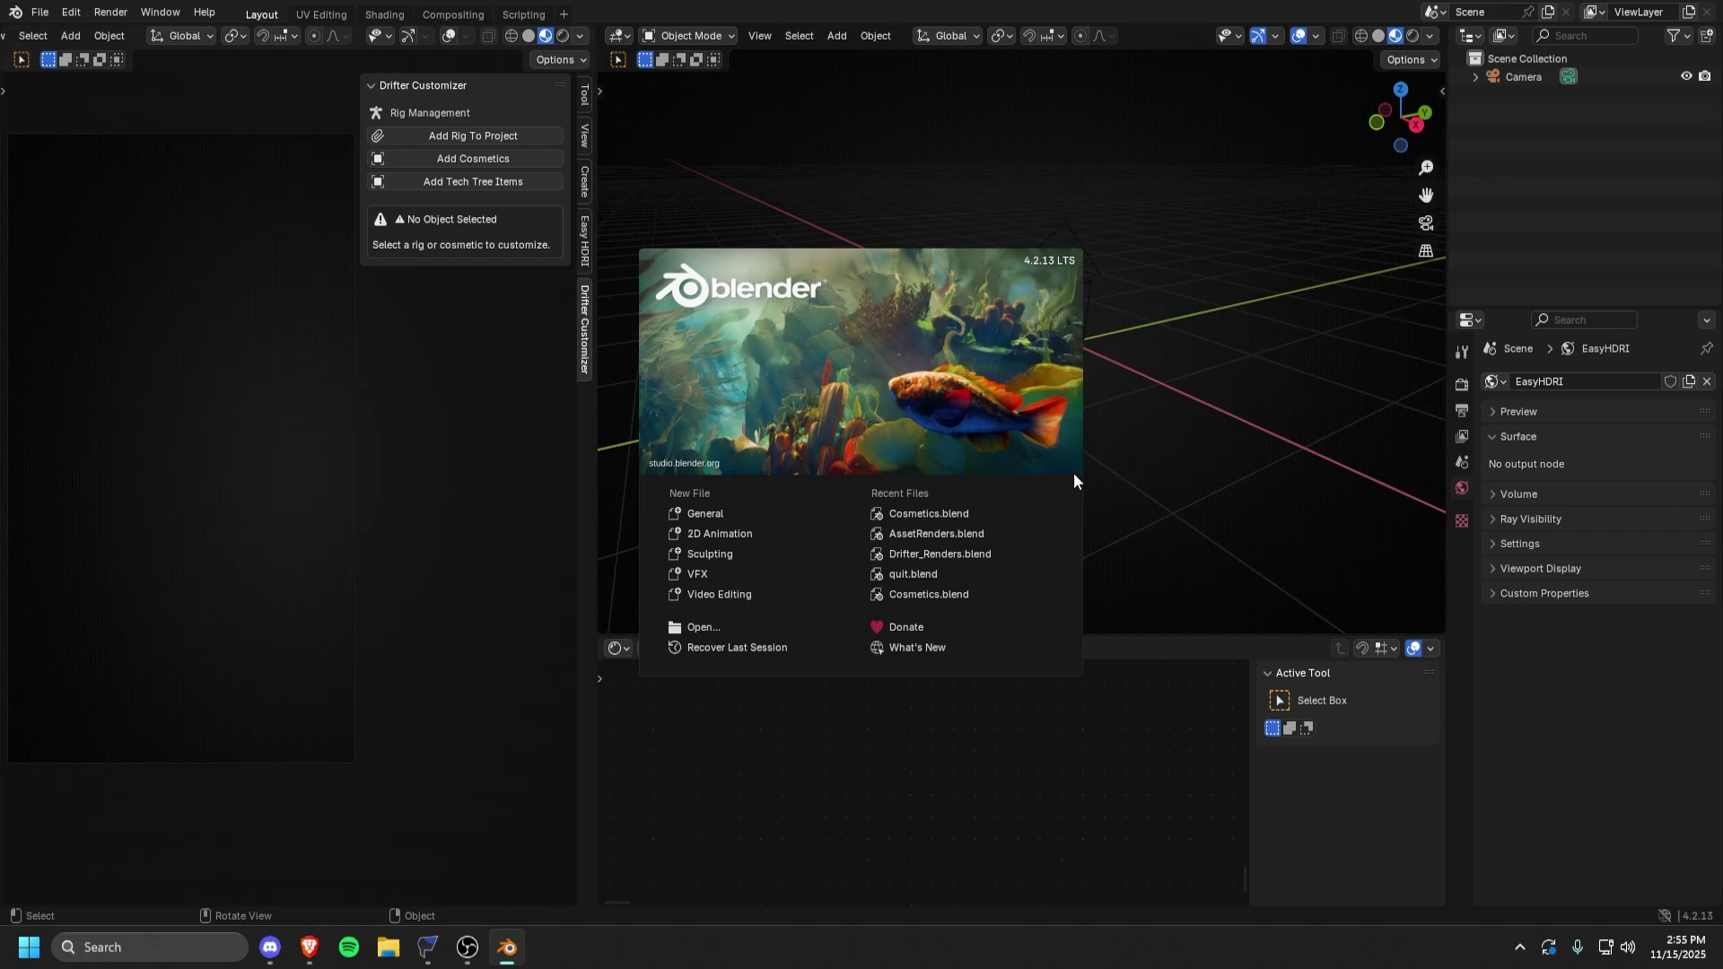
click(708, 514)
middle_drag(857, 438, 1142, 455)
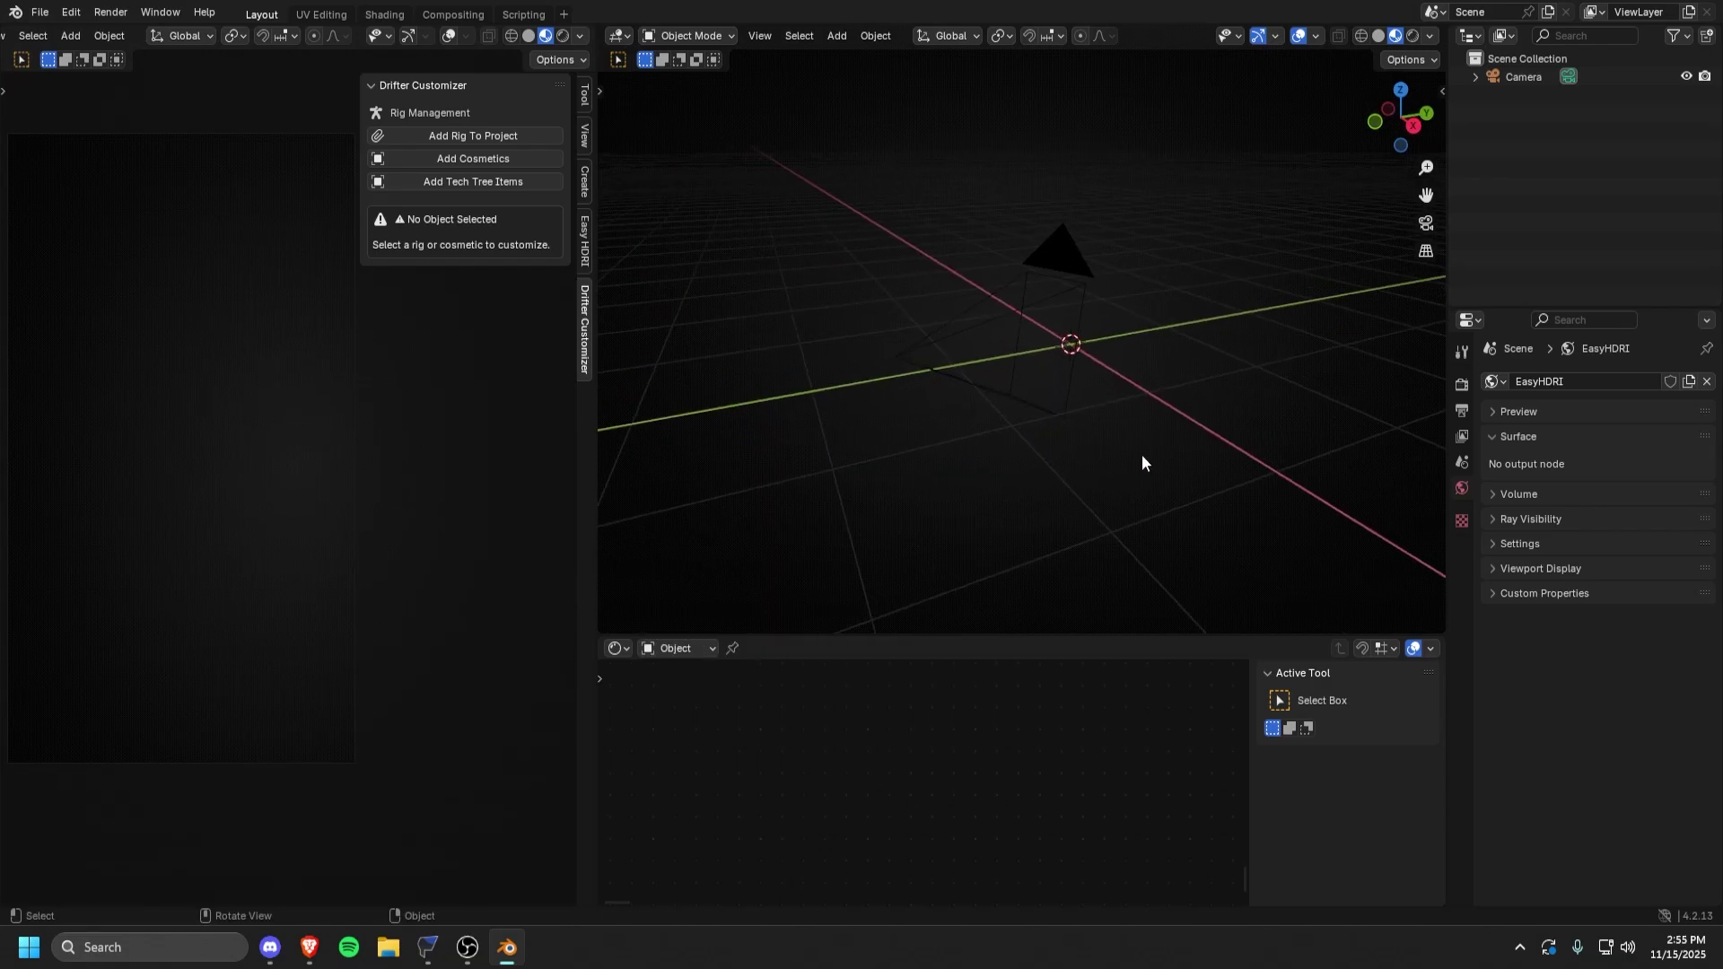
click(1045, 338)
key(Delete)
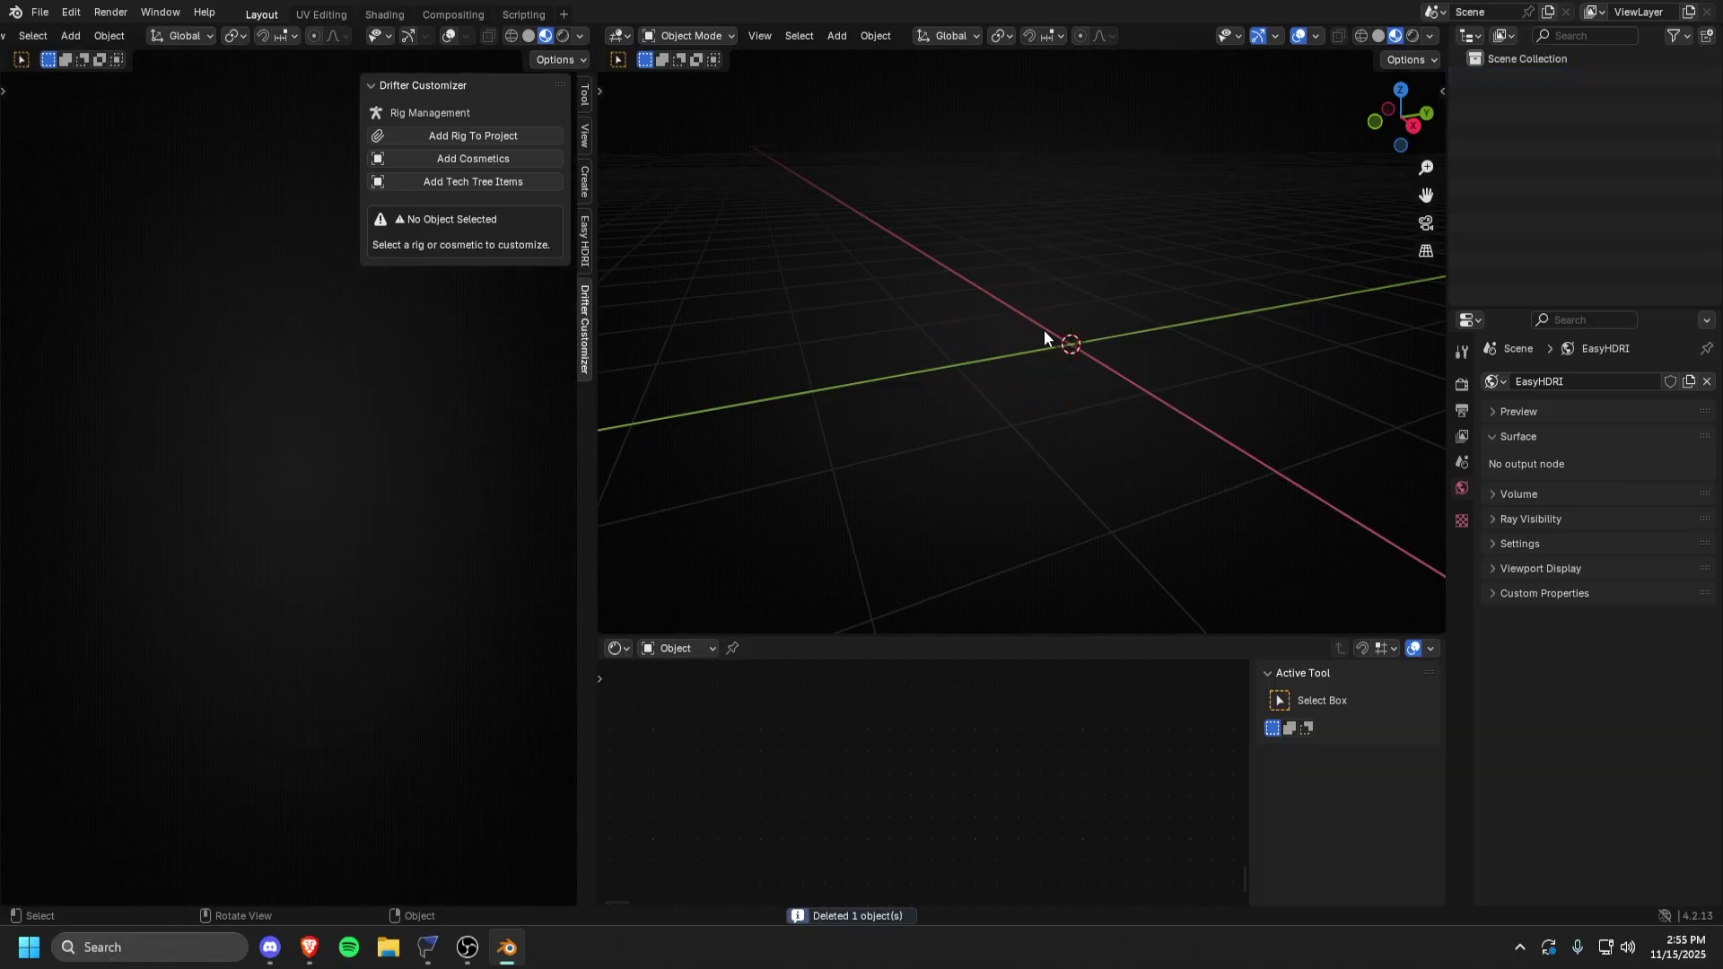
key(ctrl+z)
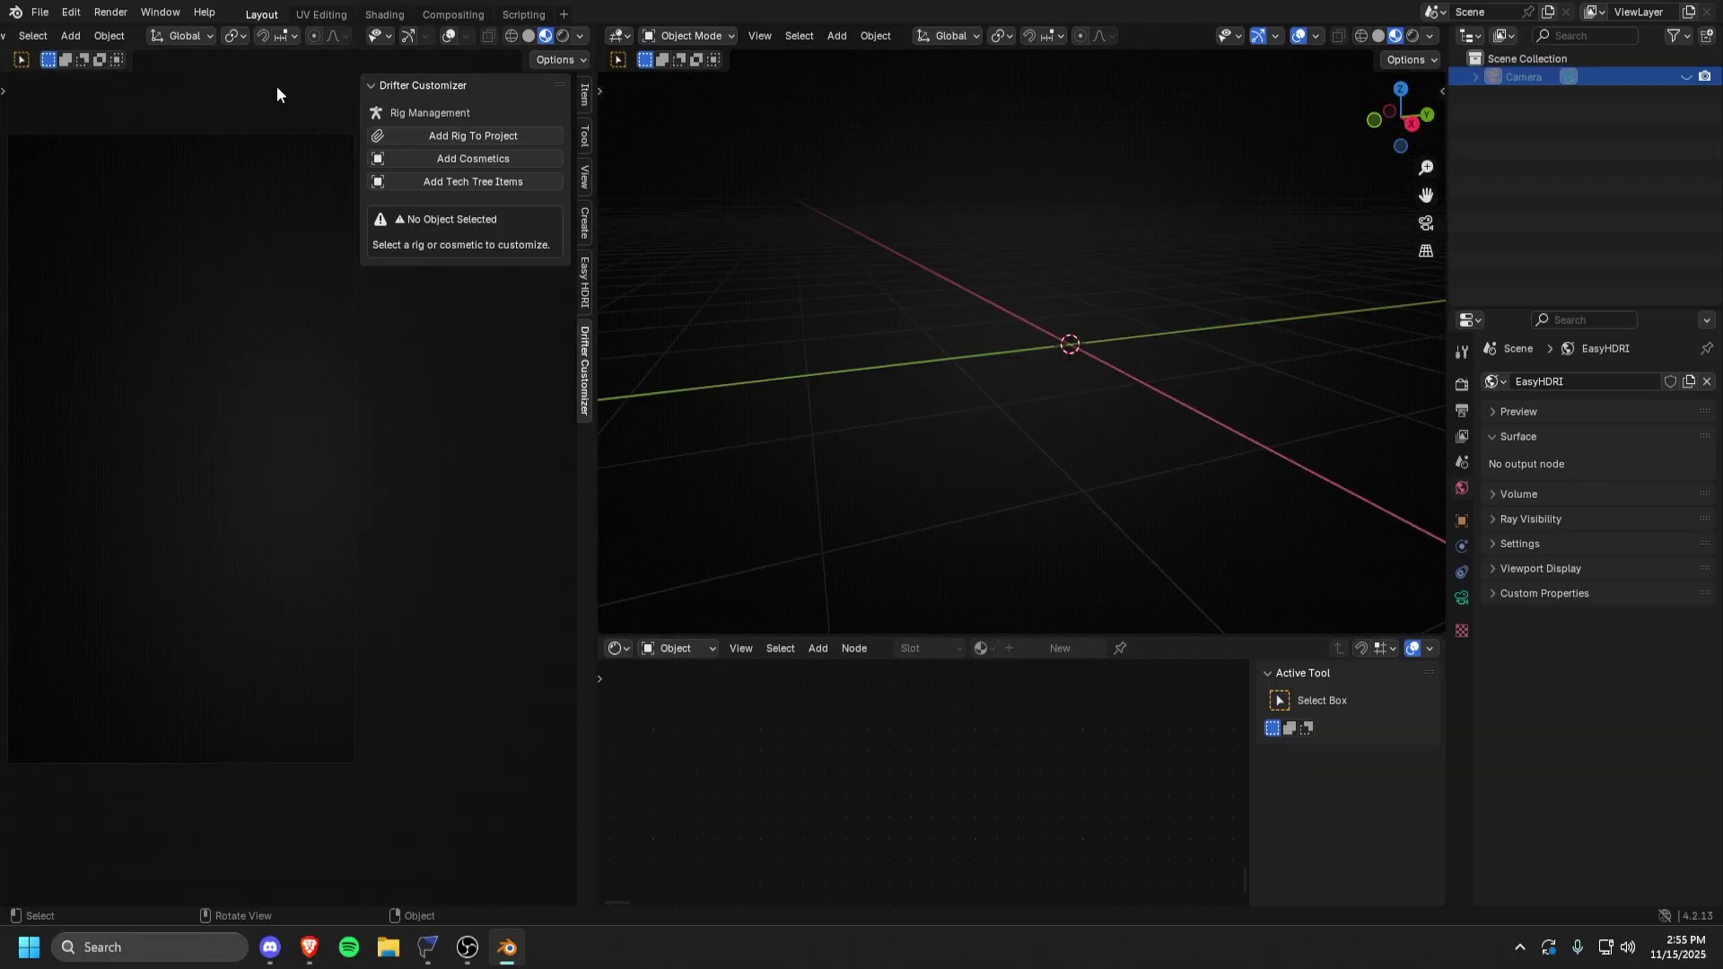
- Uninstall the existing DrifterCustomizer add-on in the Blender preferences and confirm its removal
click(71, 13)
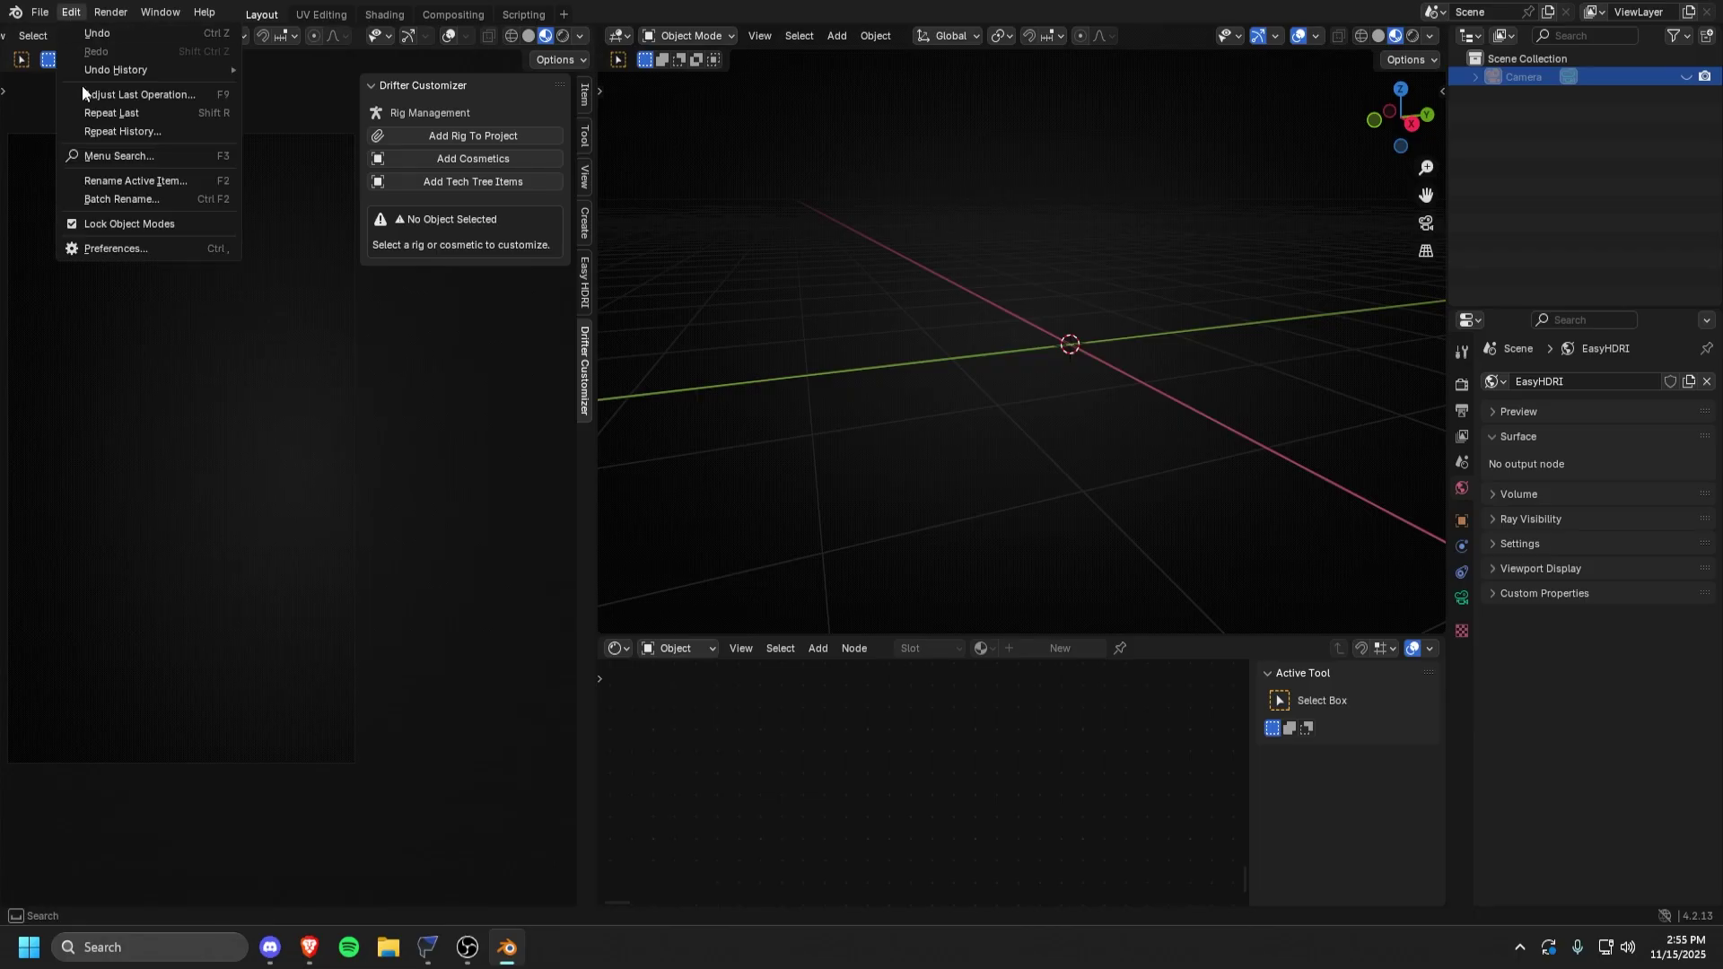
click(105, 244)
click(720, 295)
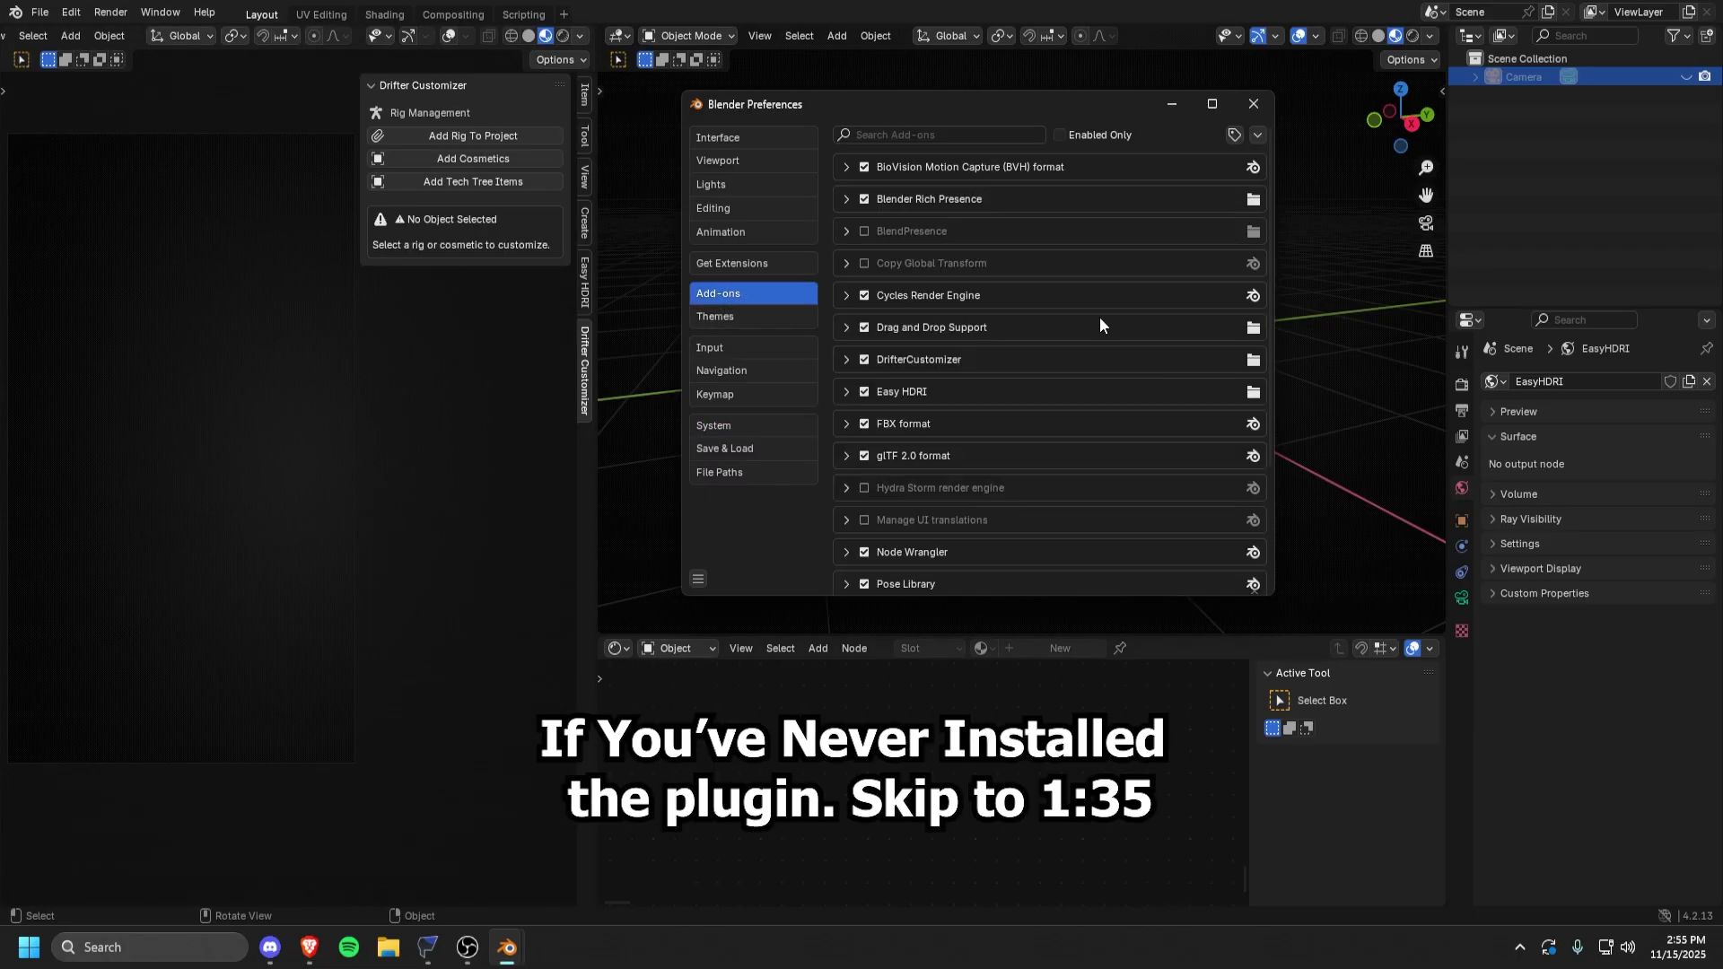
click(846, 359)
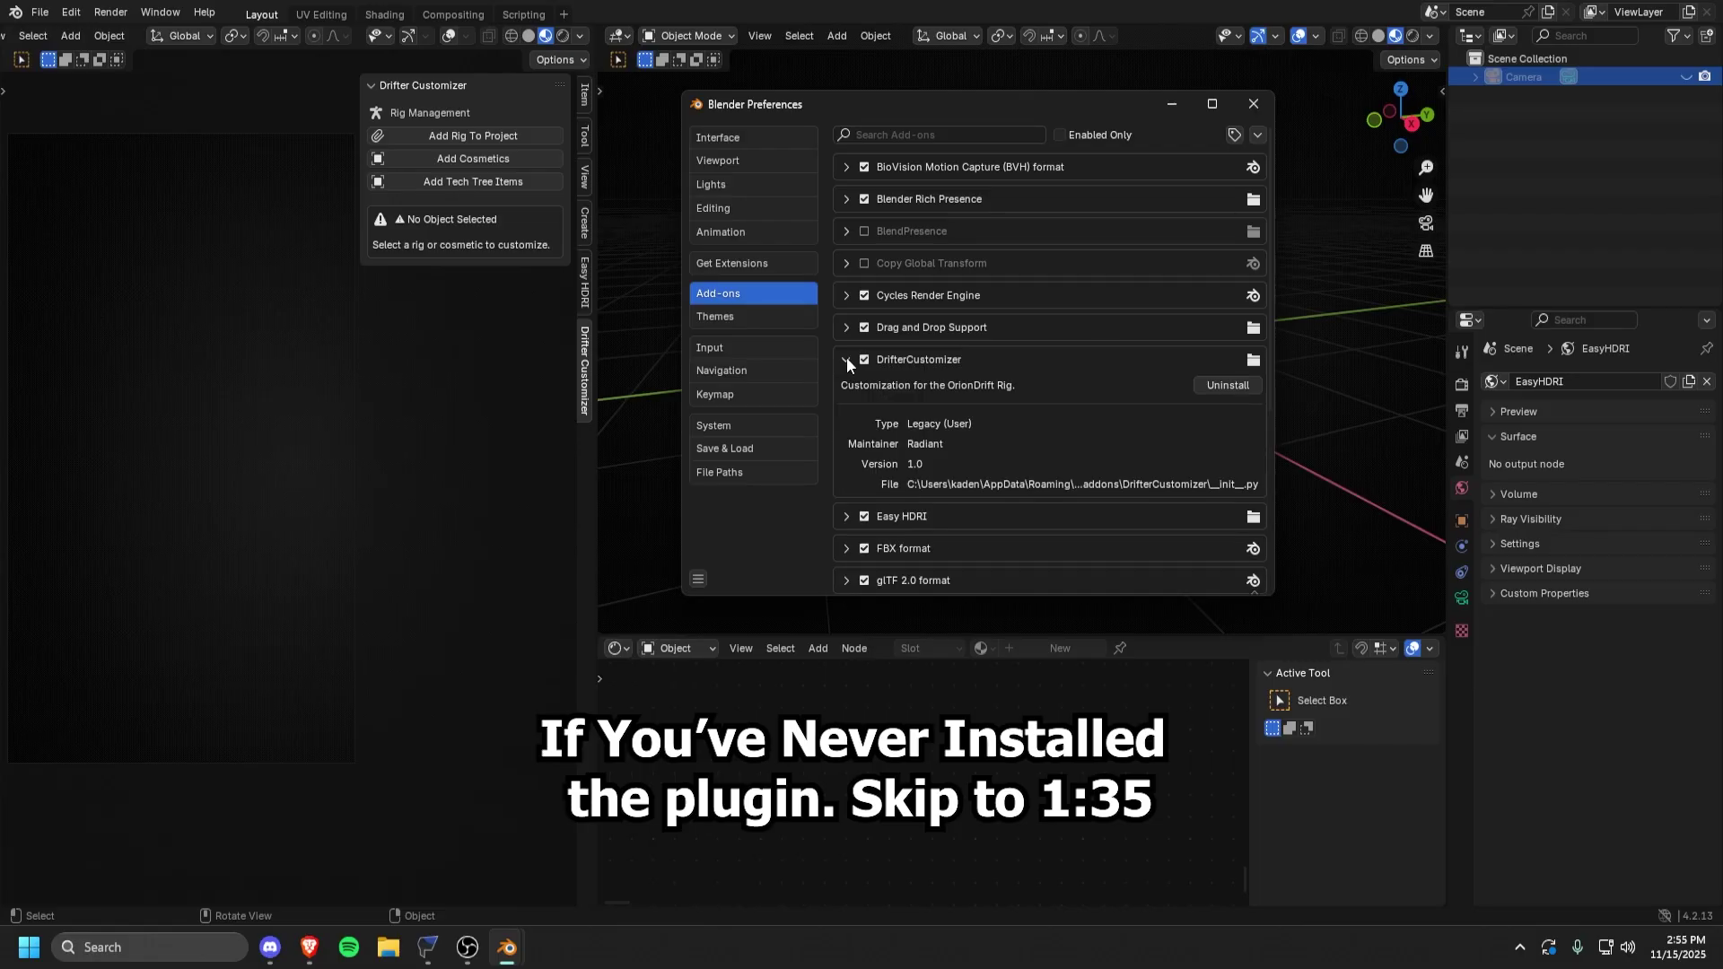
click(1227, 390)
click(880, 443)
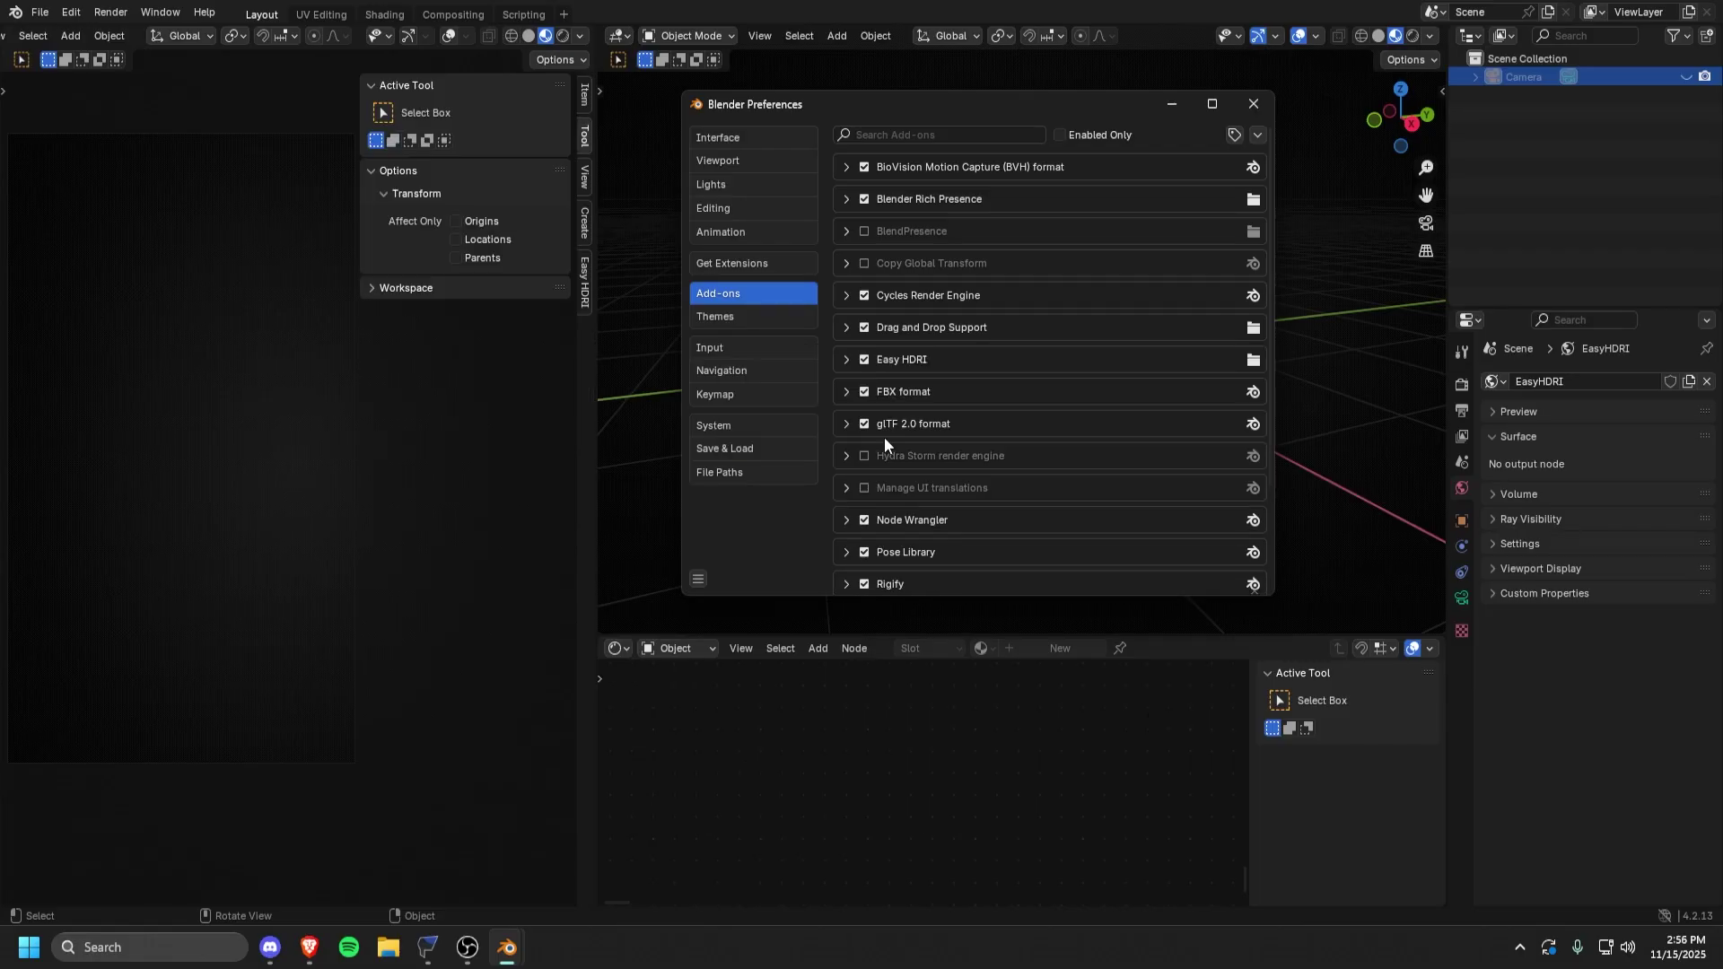
- Close the preferences and restart Blender 4.2
click(1254, 104)
key(ctrl+q)
click(897, 495)
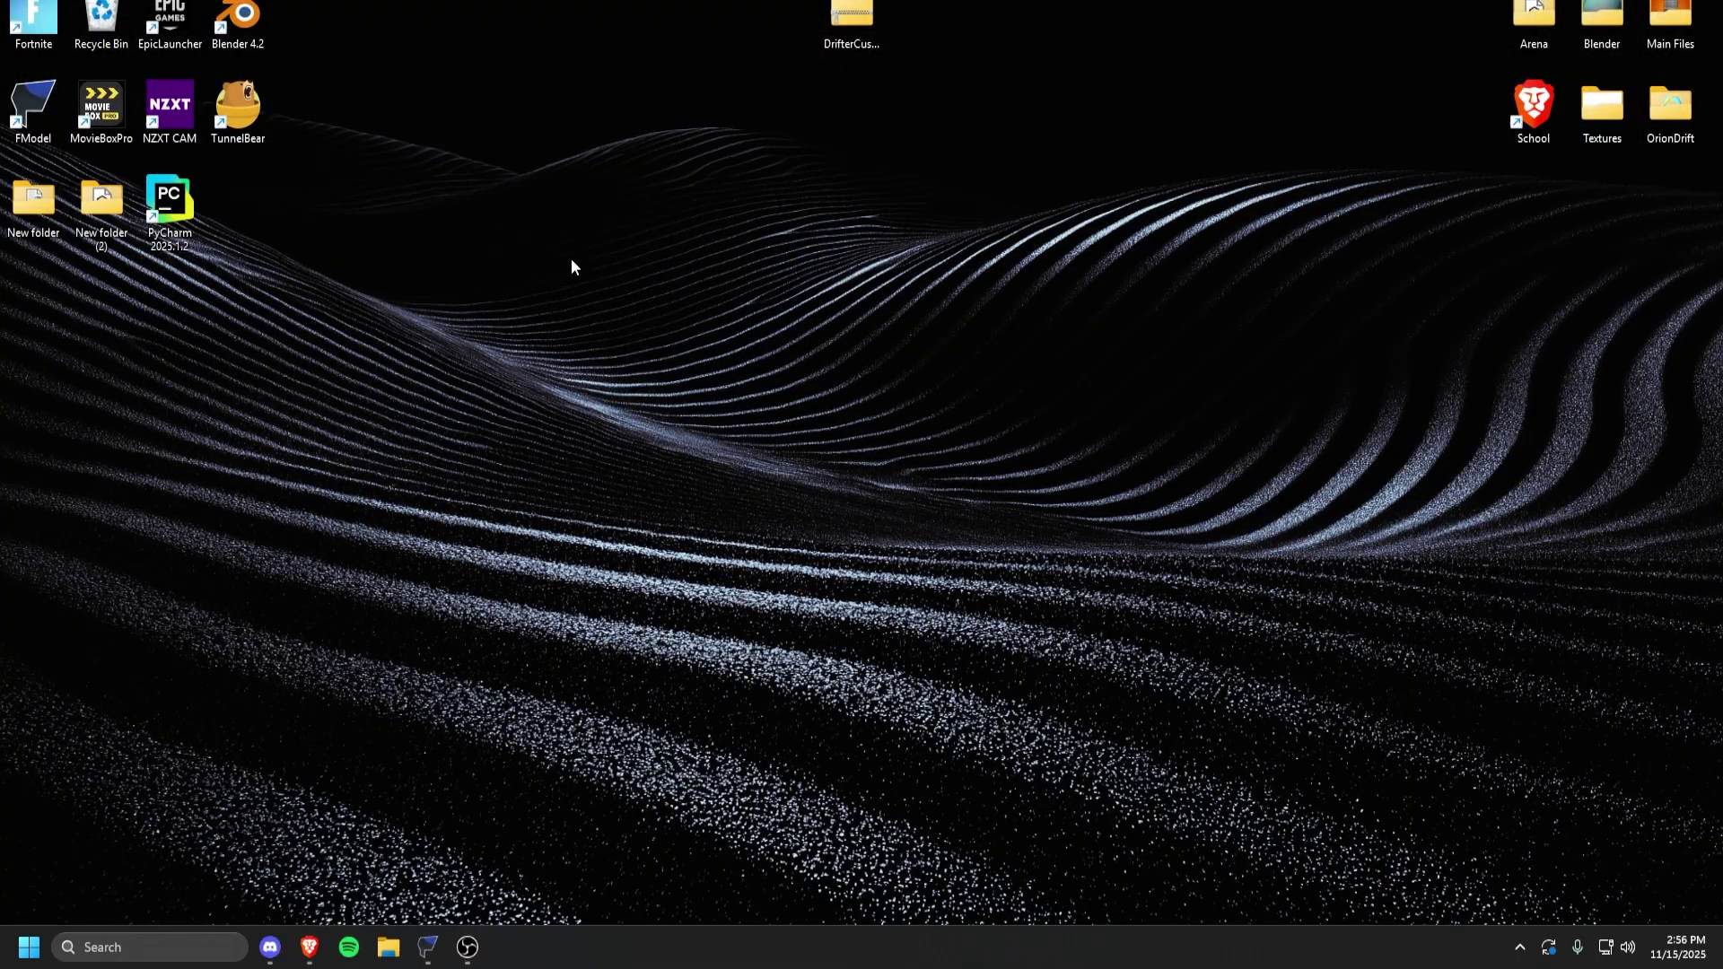
double_click(238, 23)
- Install the DrifterCustomizer.zip add-on from the Desktop folder through the add-on preferences
click(71, 11)
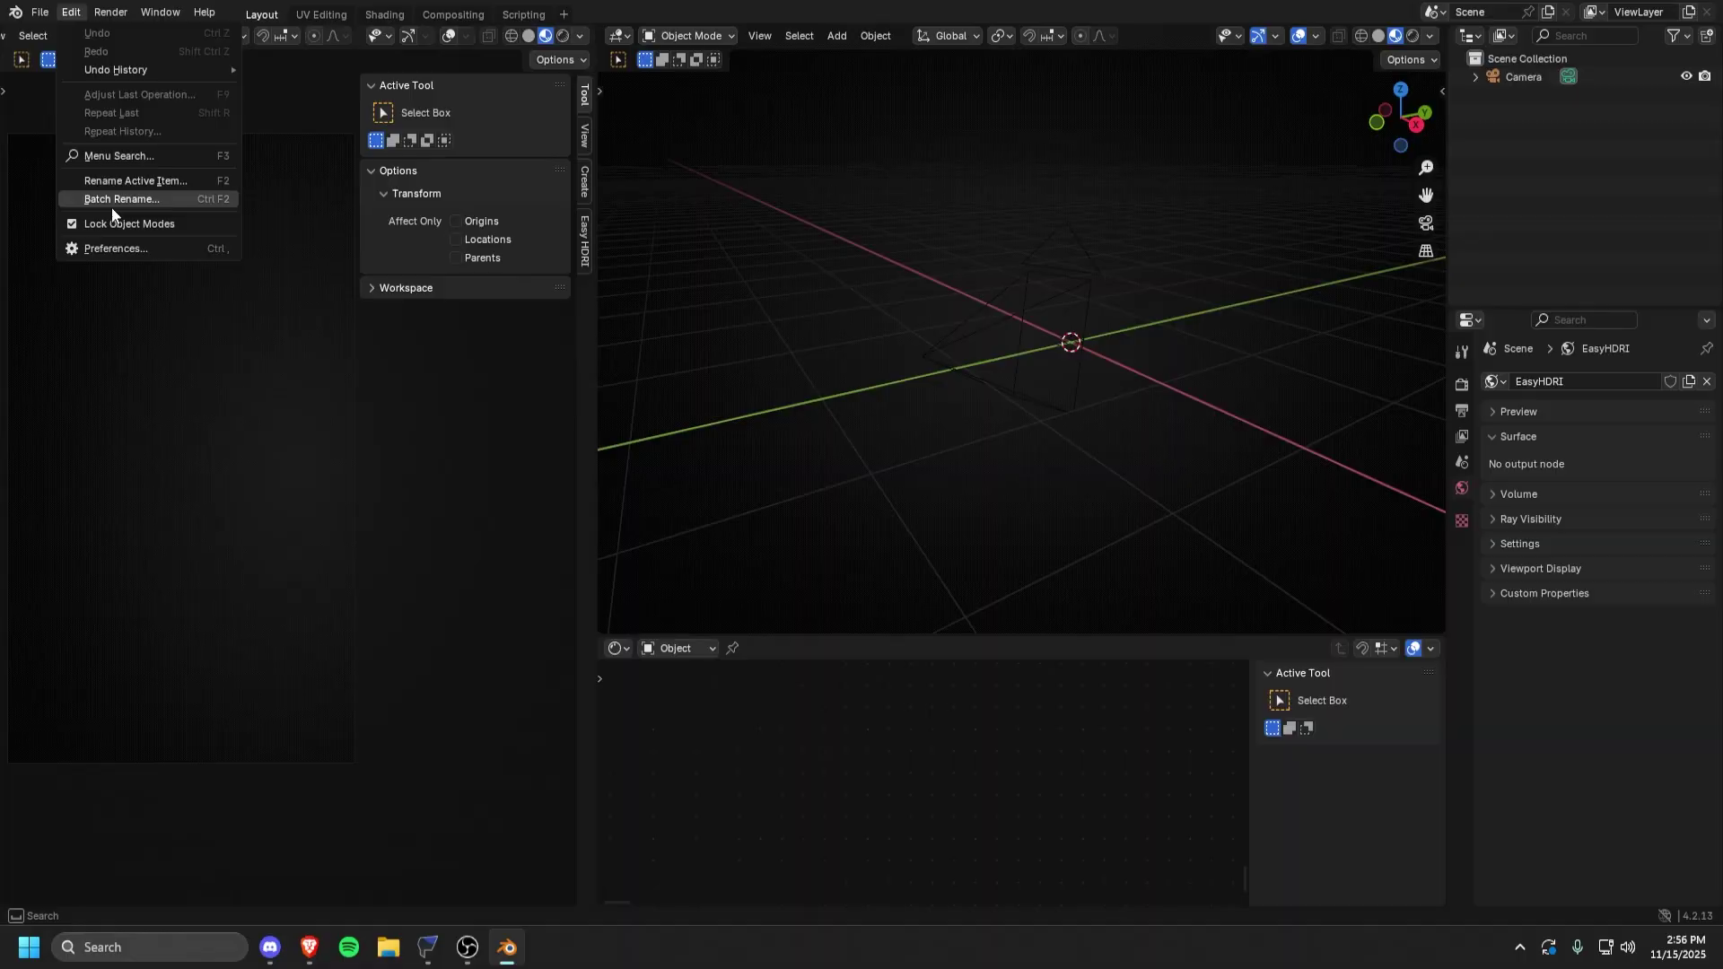
click(116, 249)
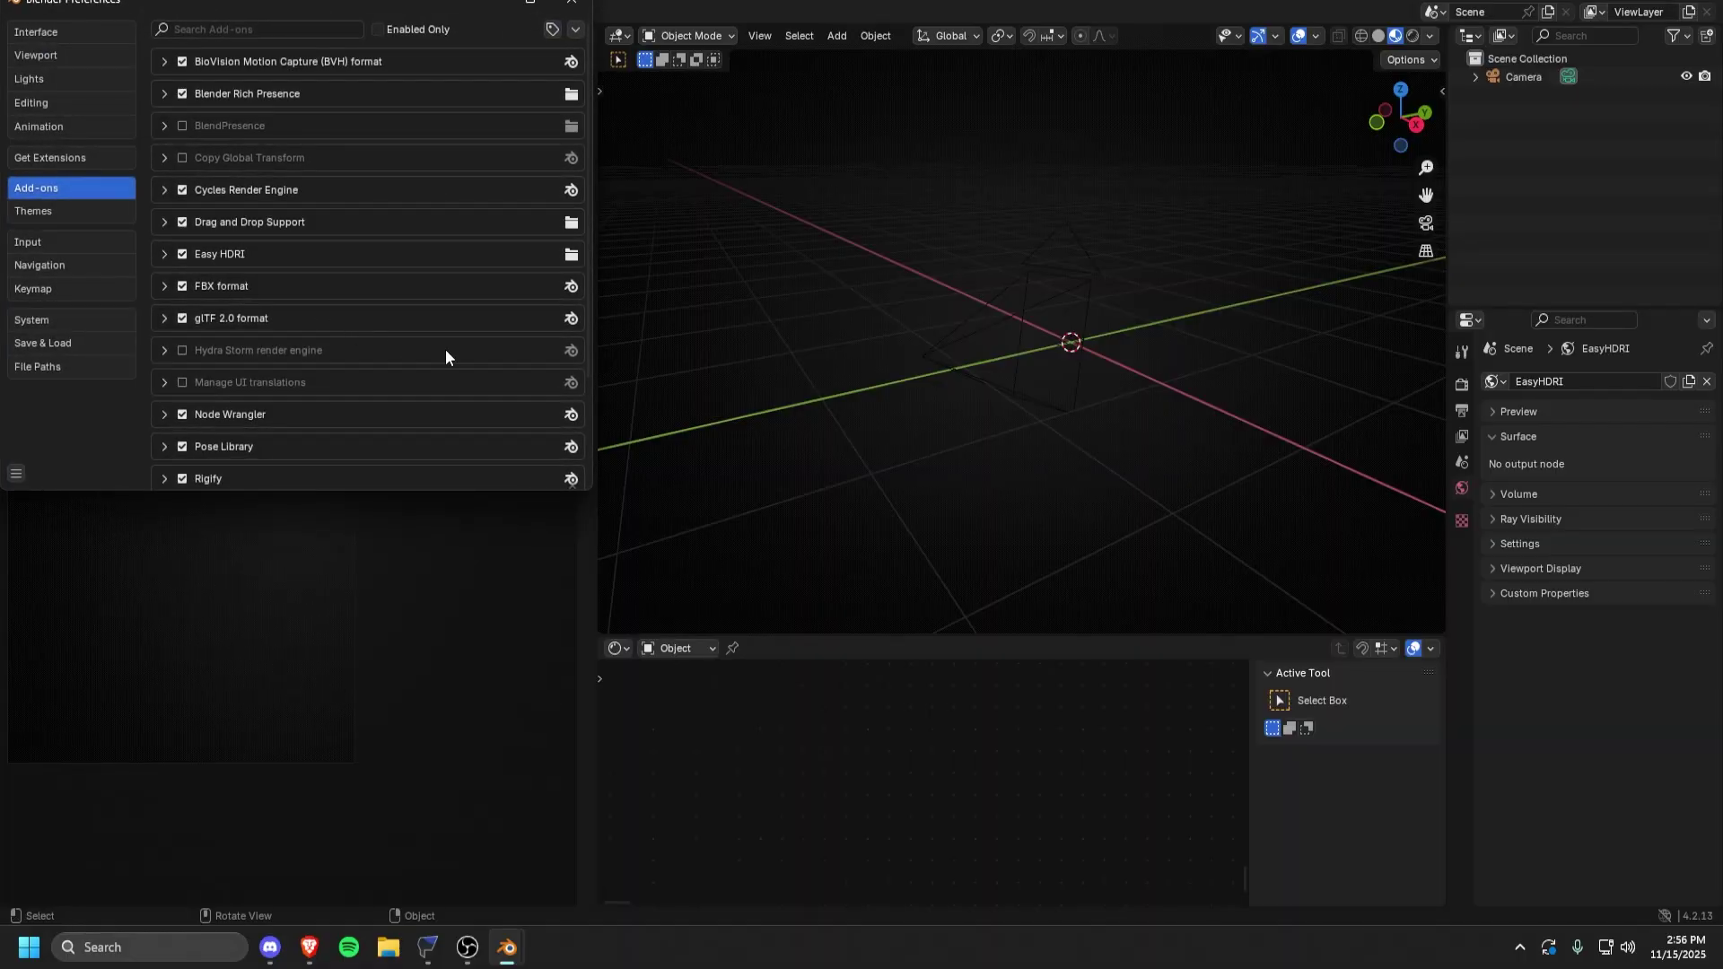
click(1104, 119)
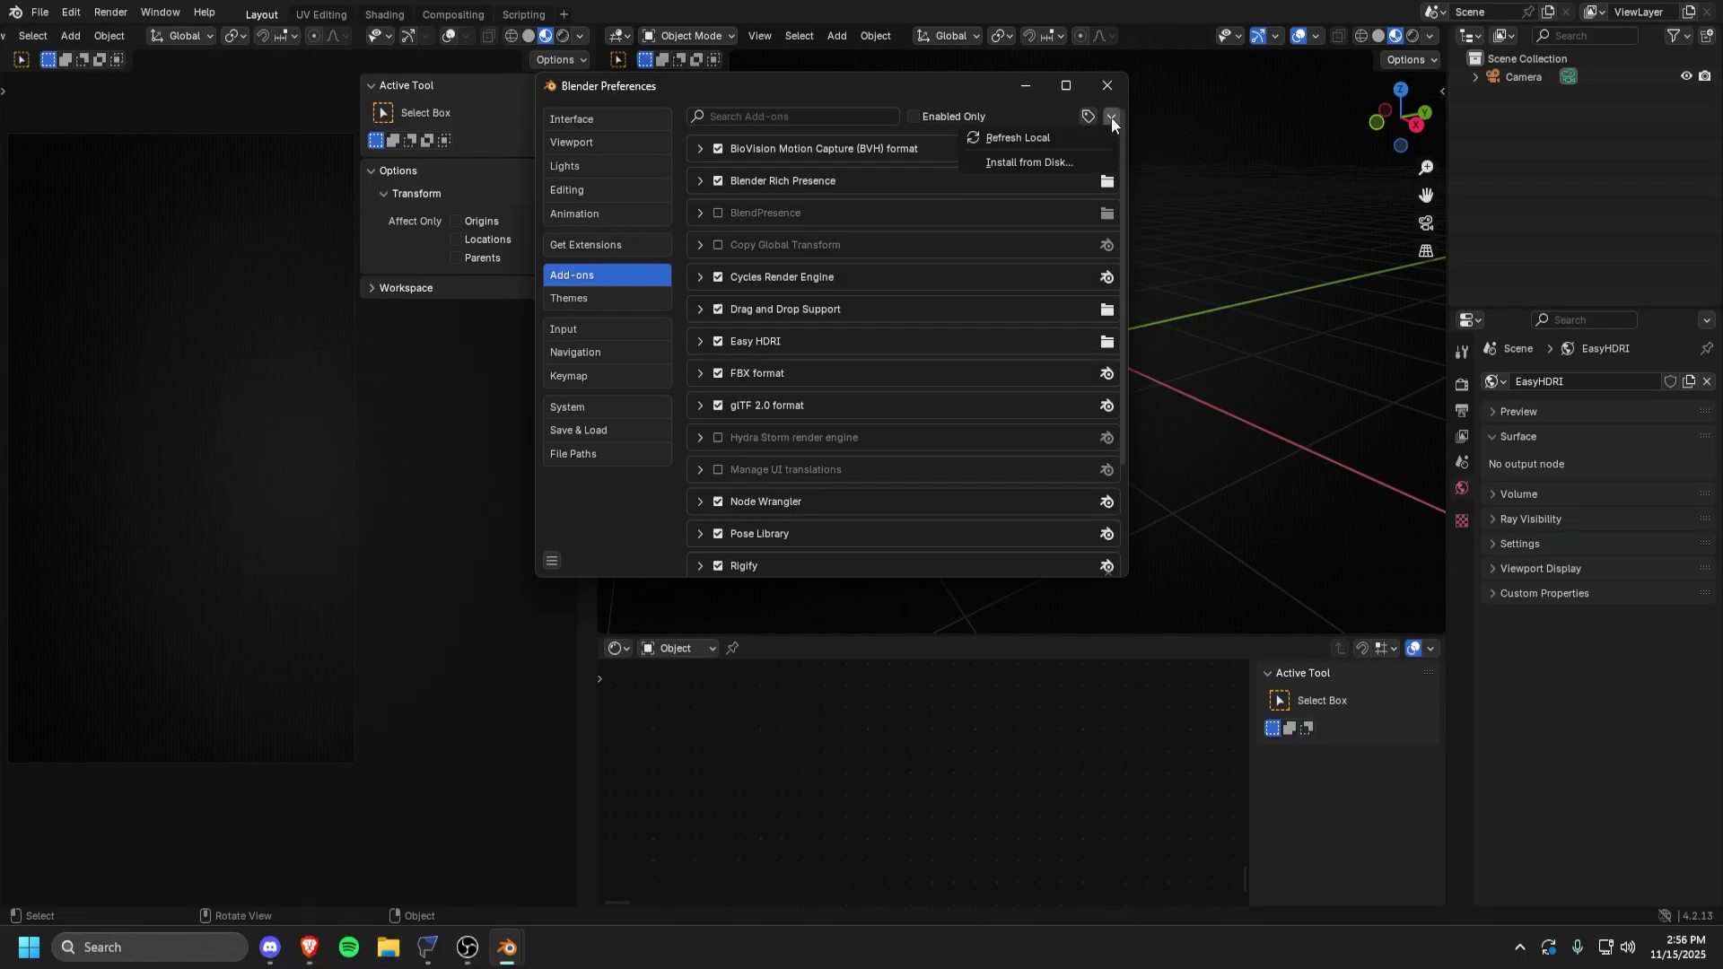
click(1015, 163)
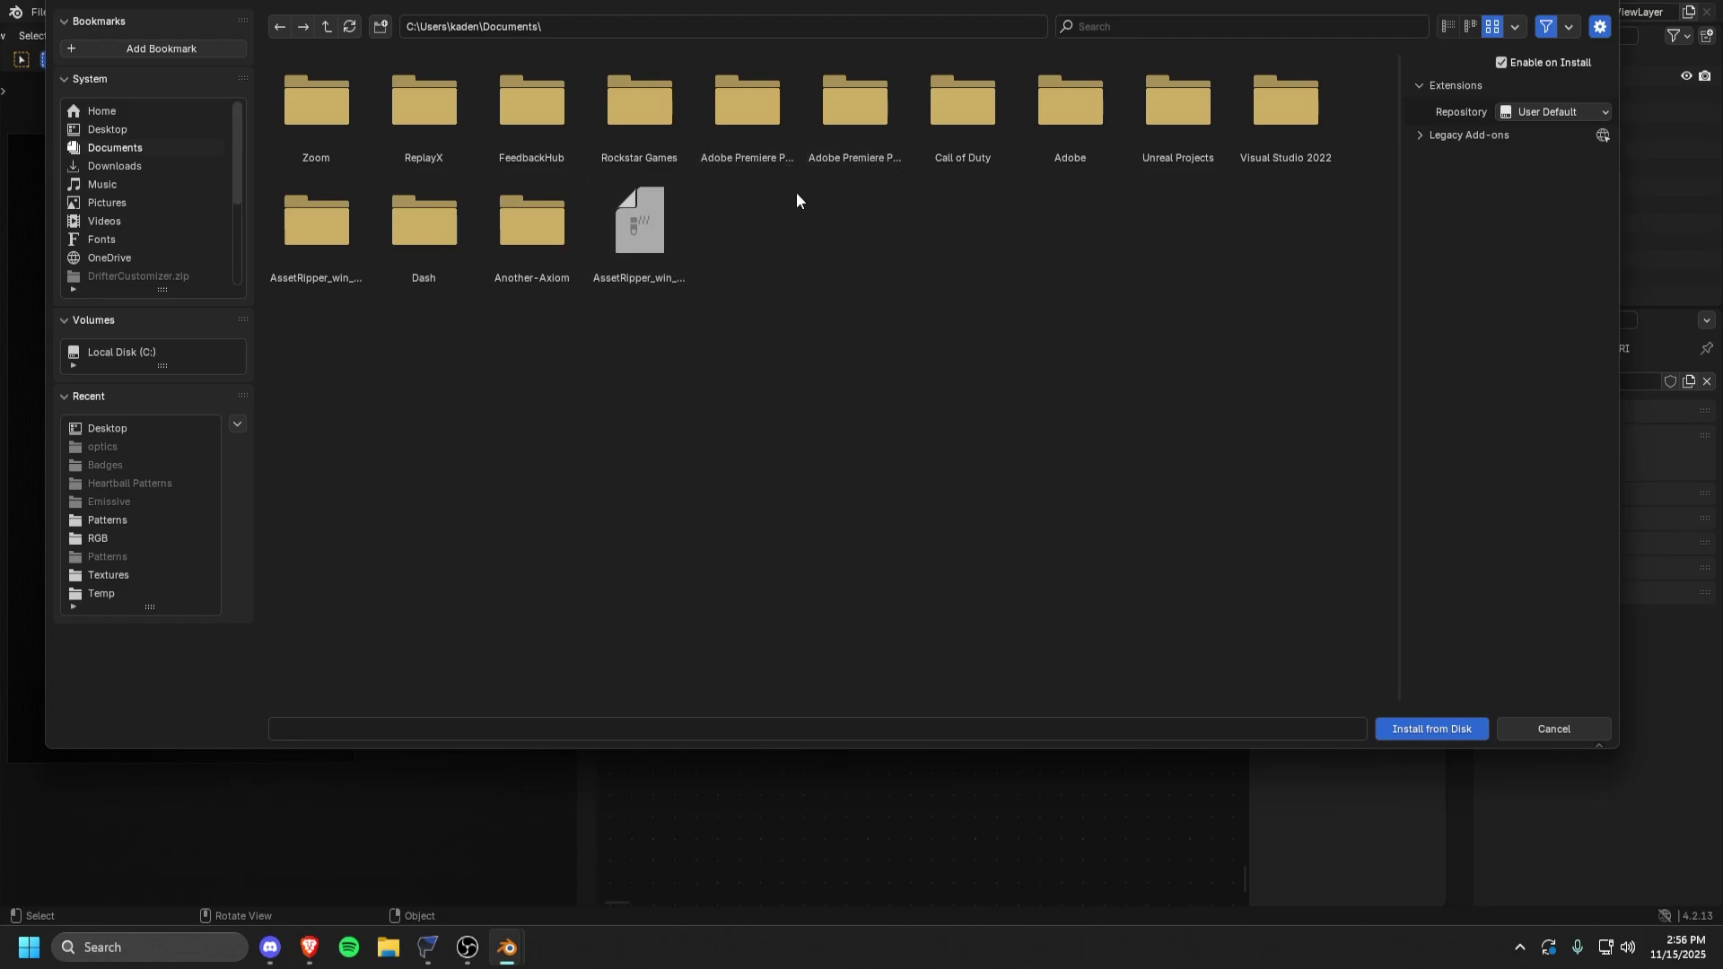
click(120, 127)
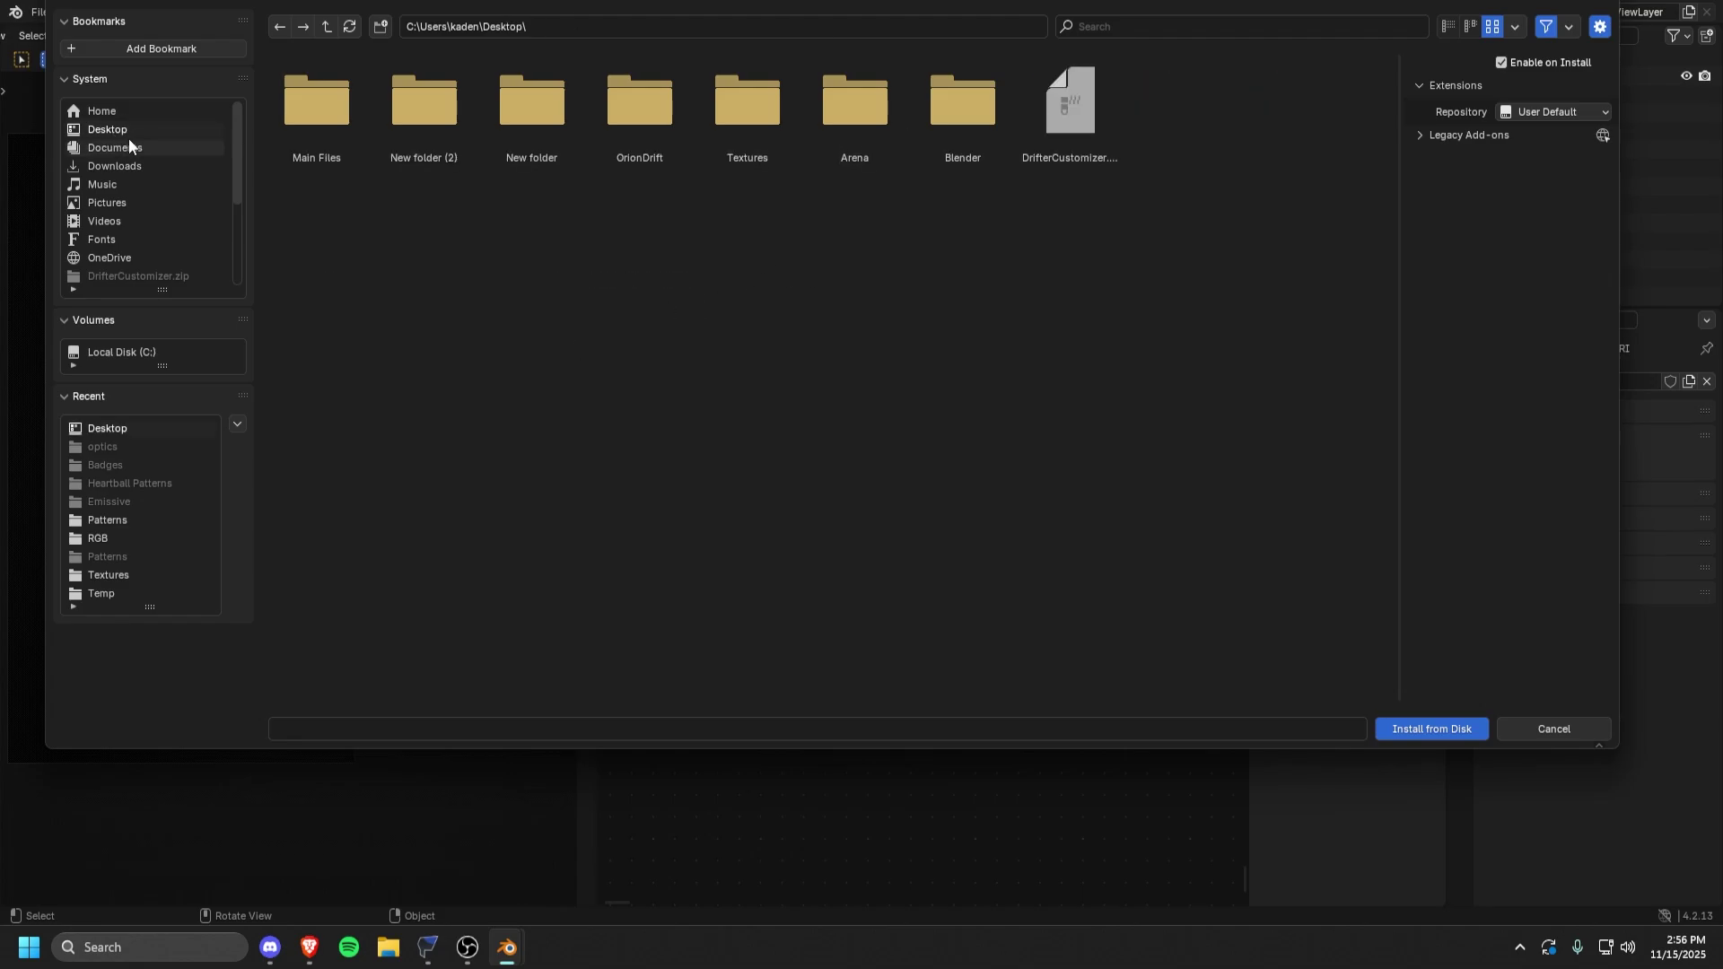
click(1101, 122)
click(1413, 730)
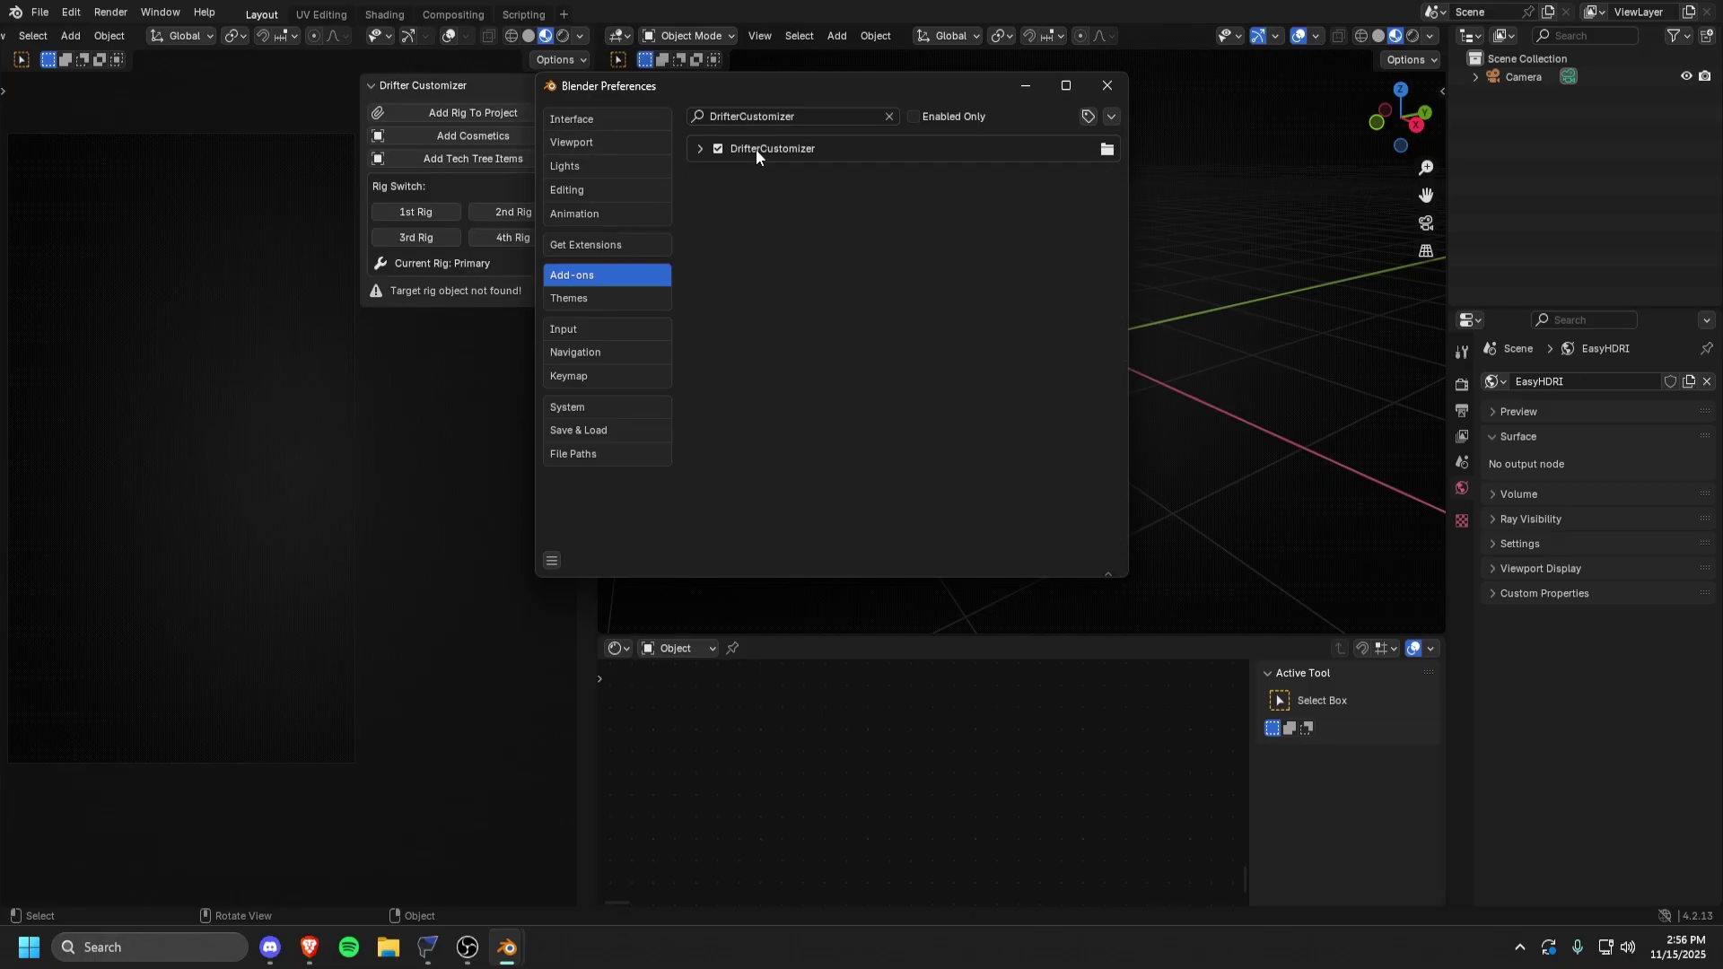
- Disable and re-enable the DrifterCustomizer add-on, and close the preferences
click(718, 149)
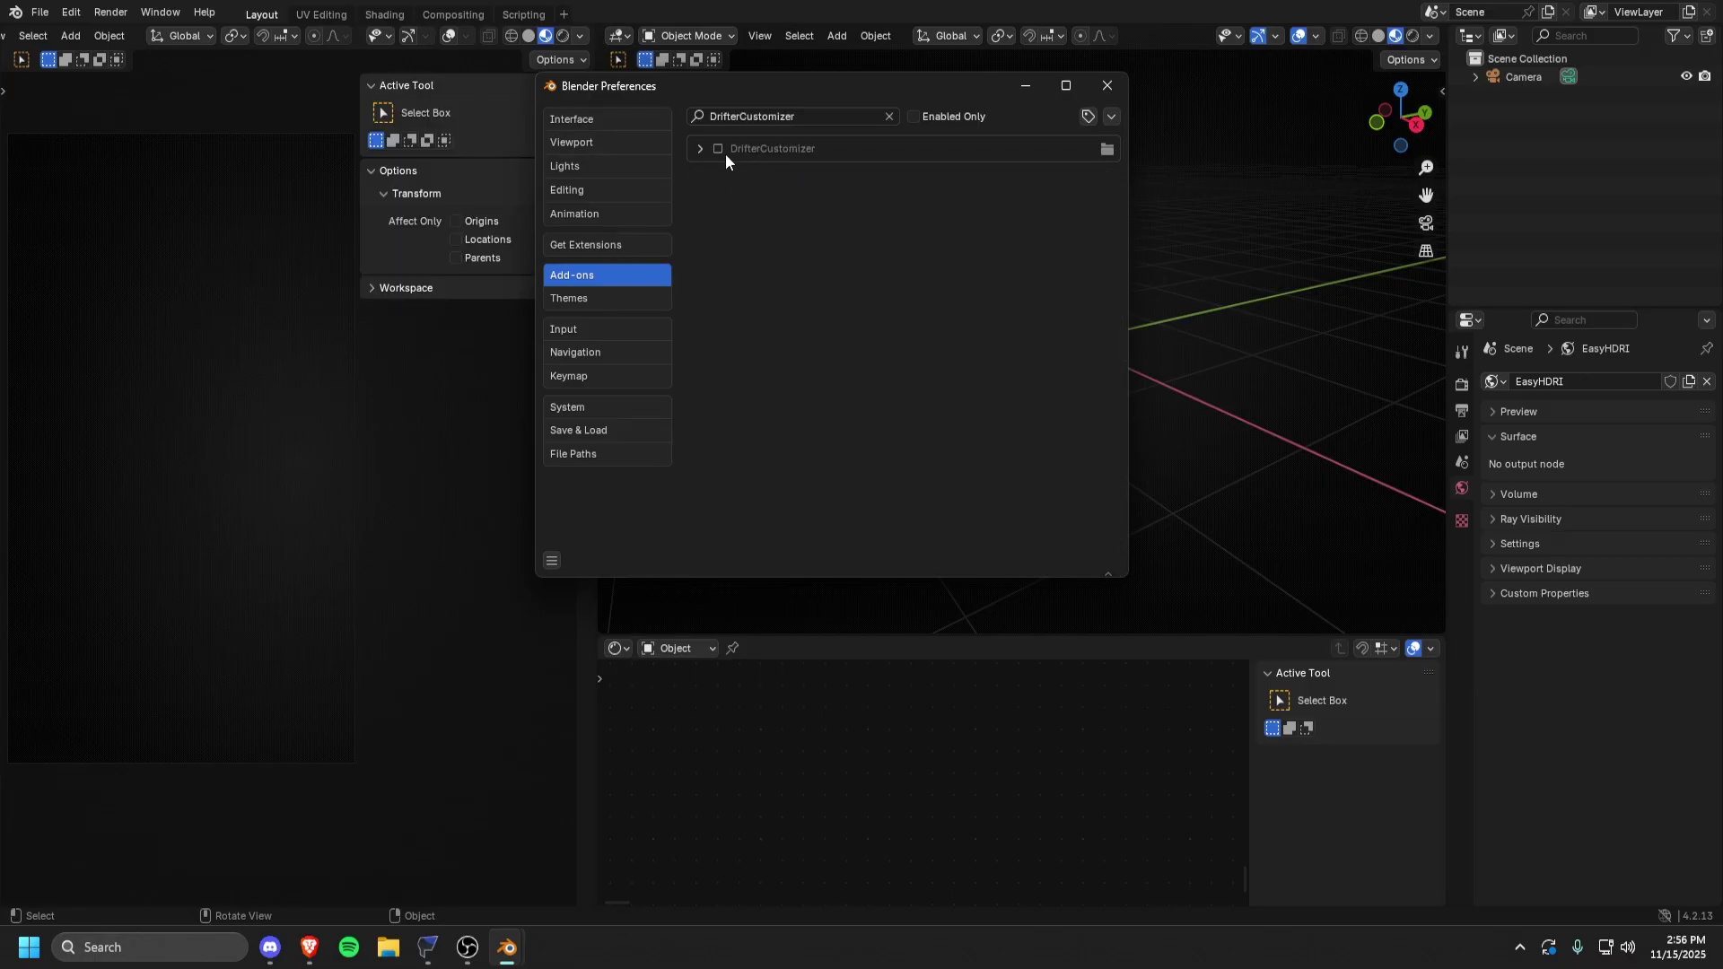
click(718, 149)
click(1109, 85)
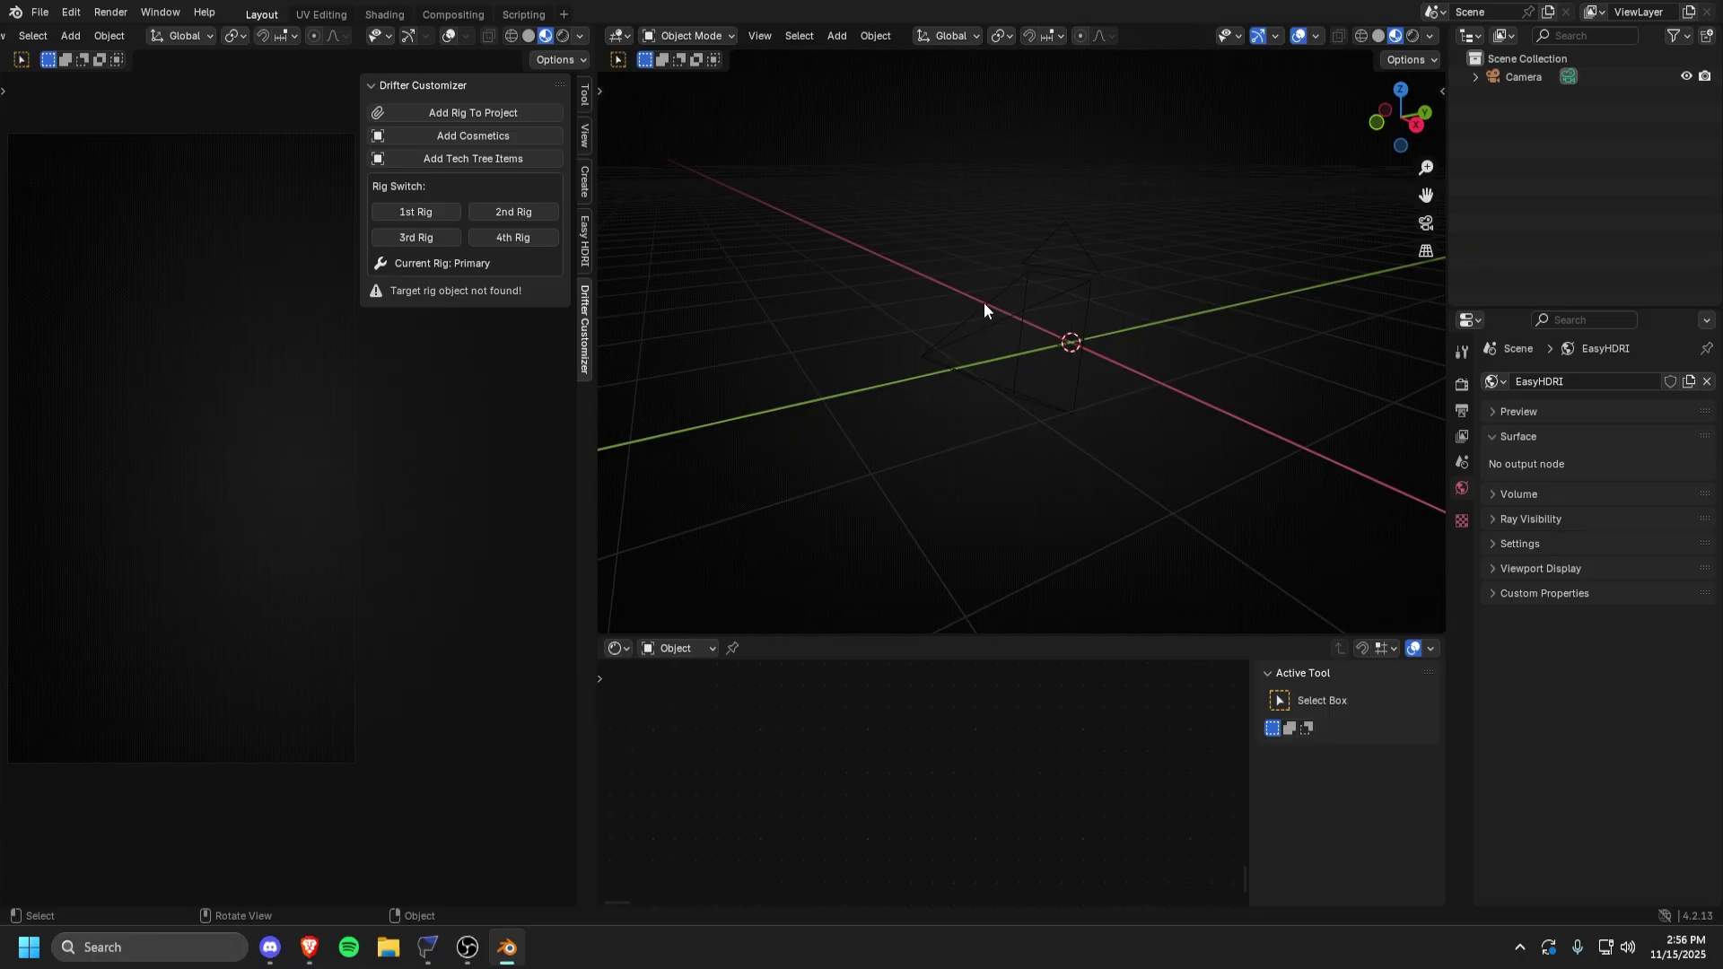
- Show the sidebar in the main 3D viewport and bring up the Drifter Customizer tools in it
middle_drag(983, 304, 1158, 397)
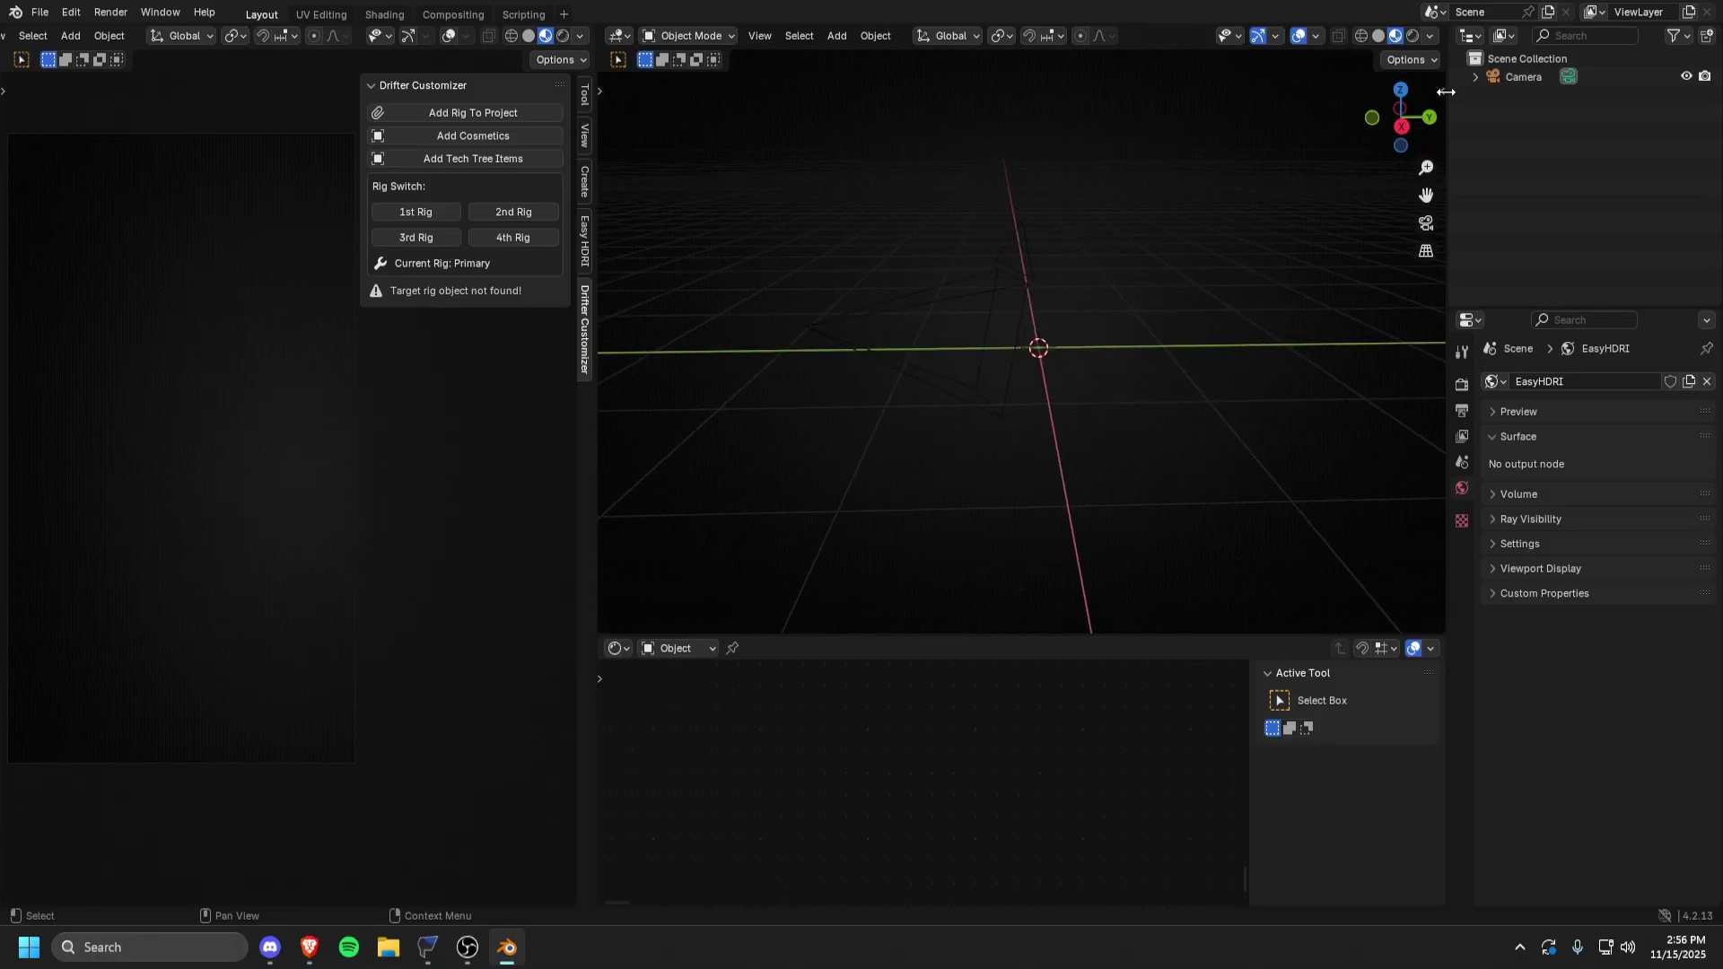
key(n)
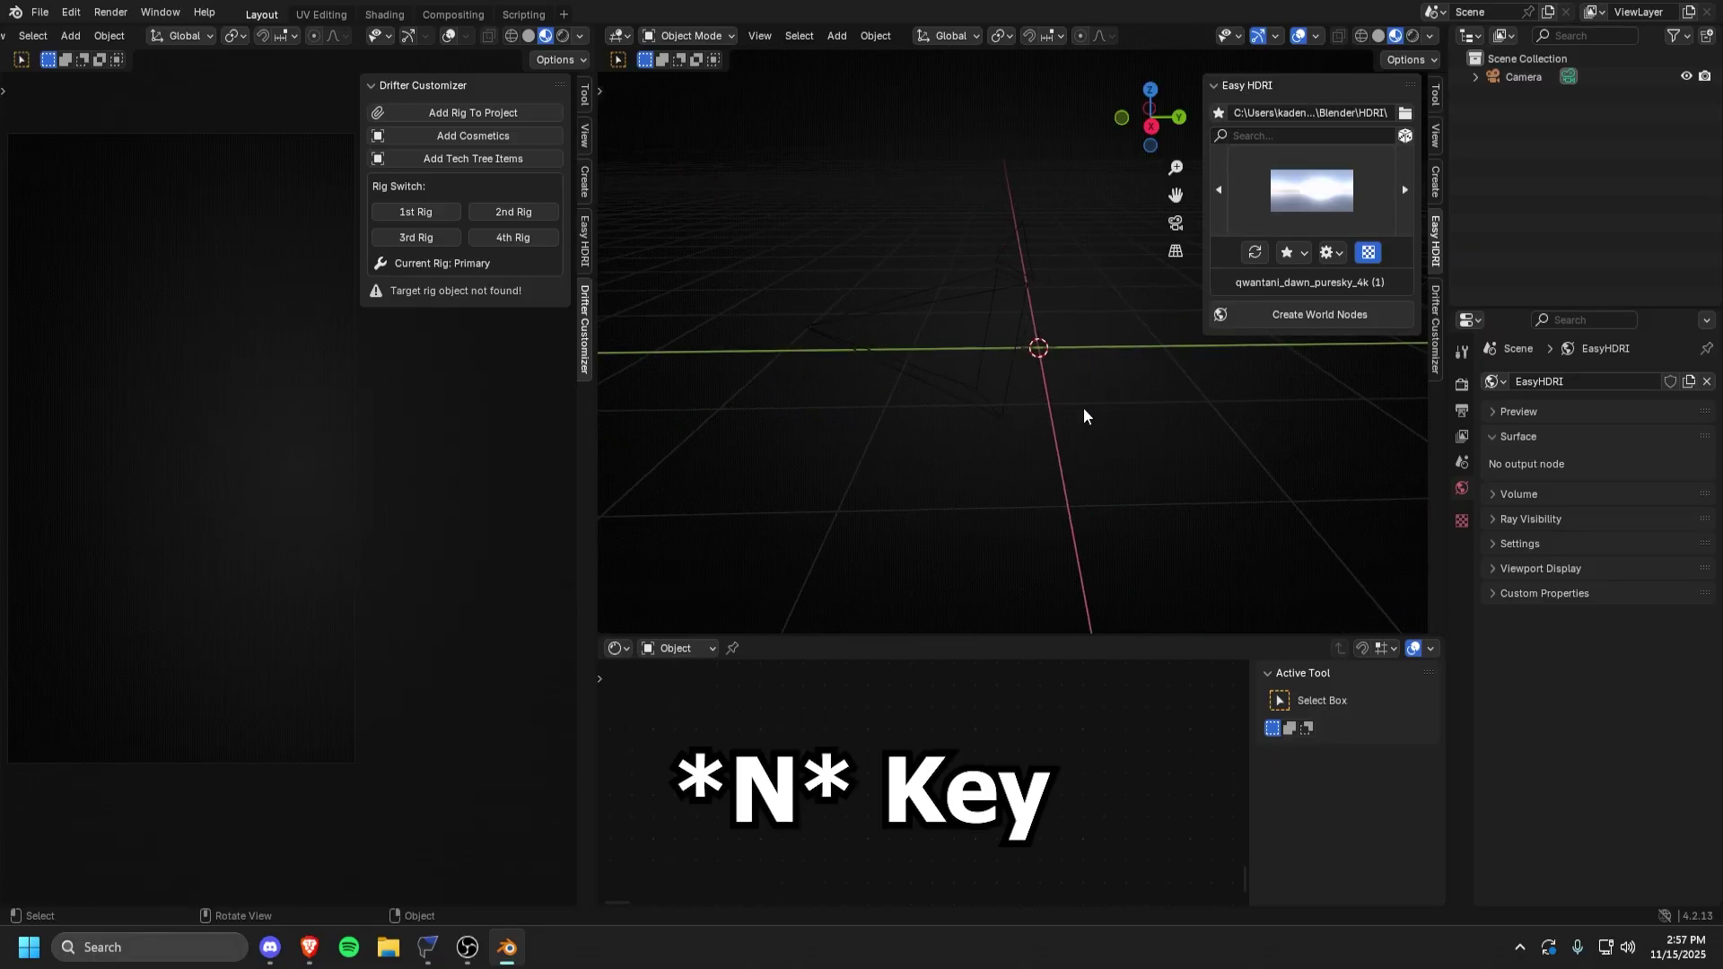
middle_drag(1085, 415, 1080, 495)
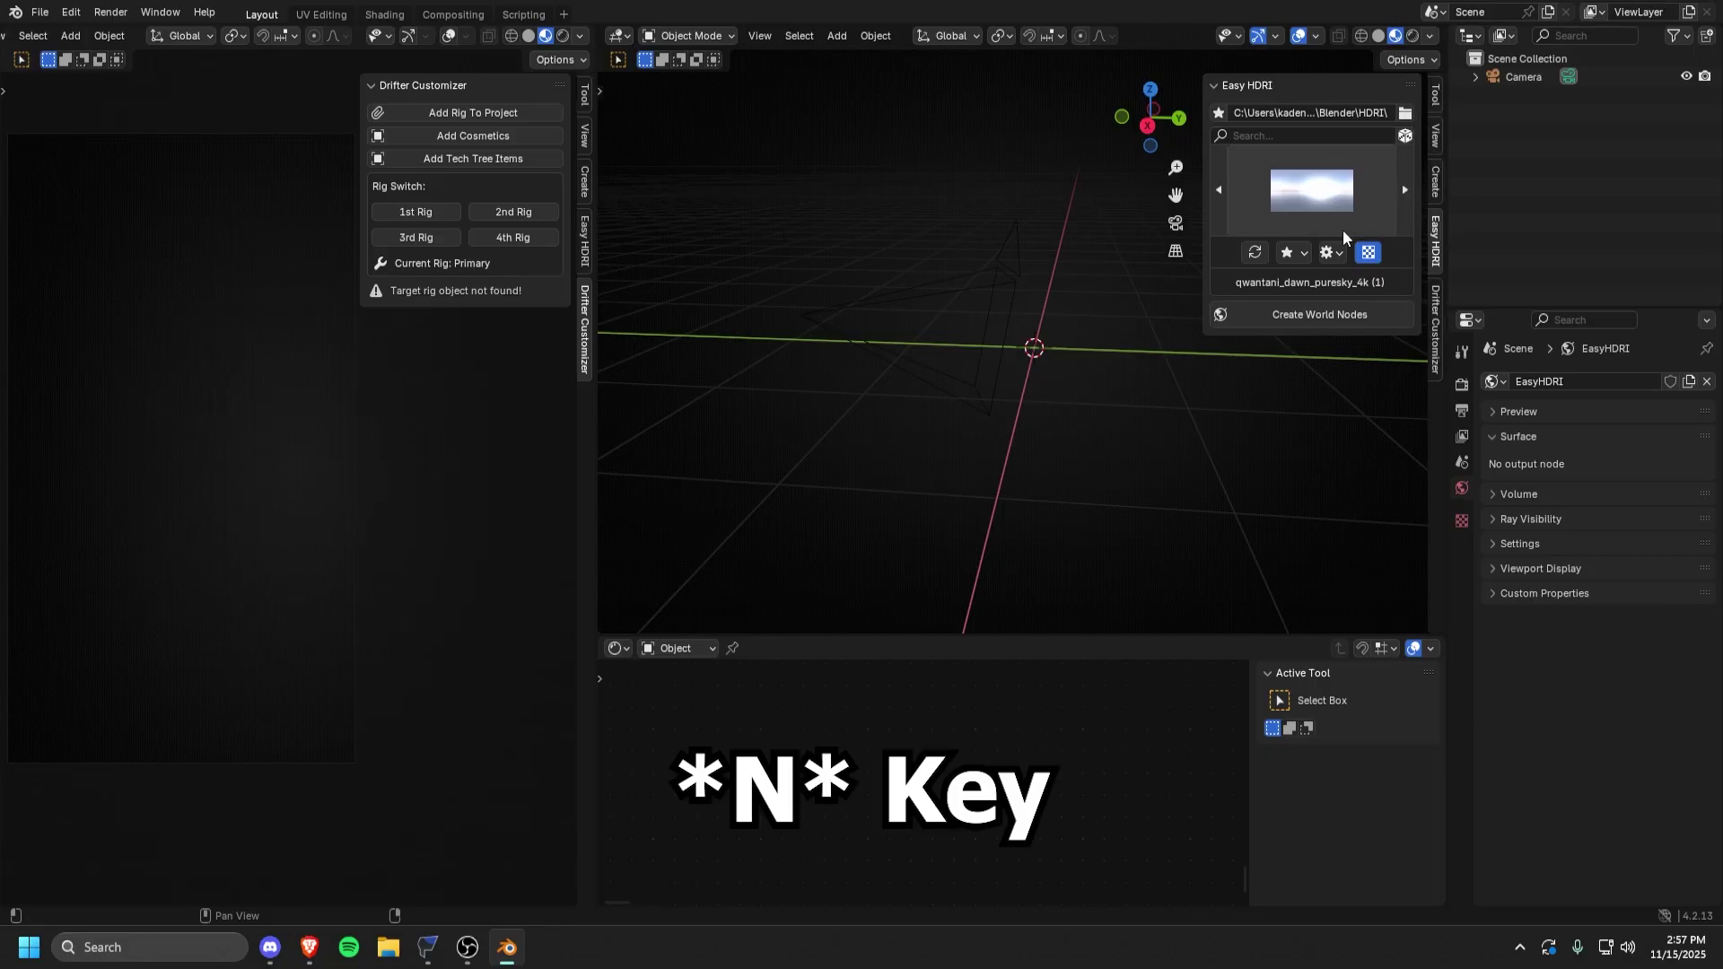
click(1436, 336)
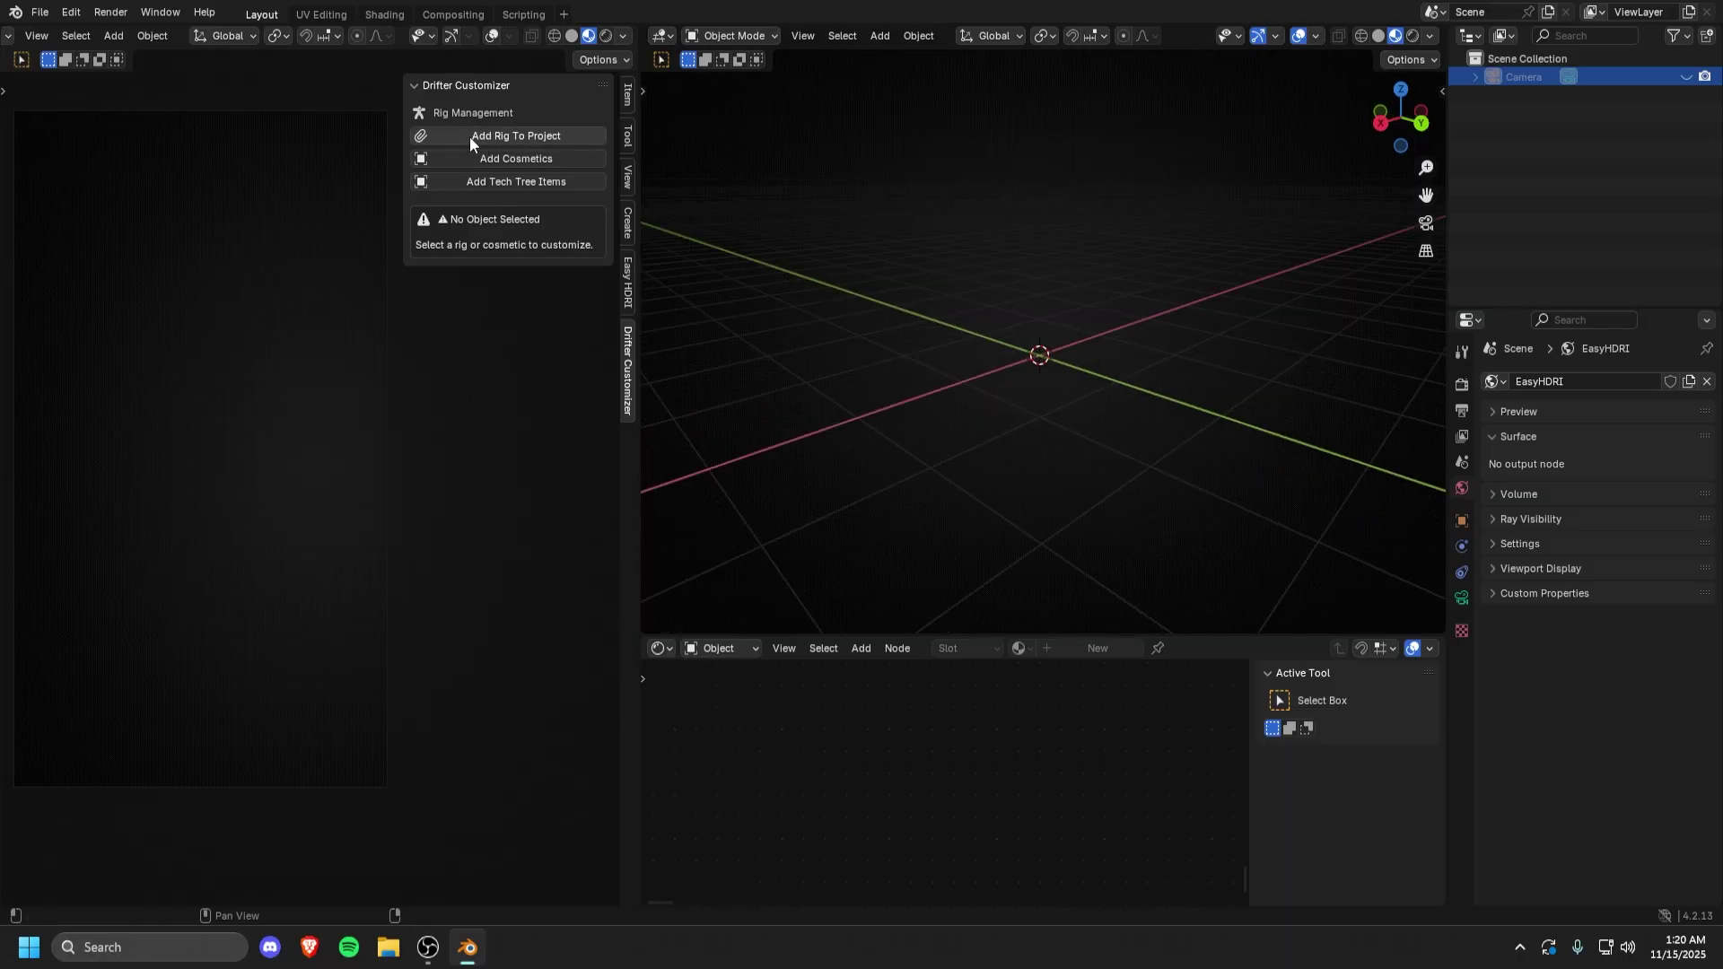
- Add the Drifter rig to the project and set the main viewport shading to Material Preview
click(492, 136)
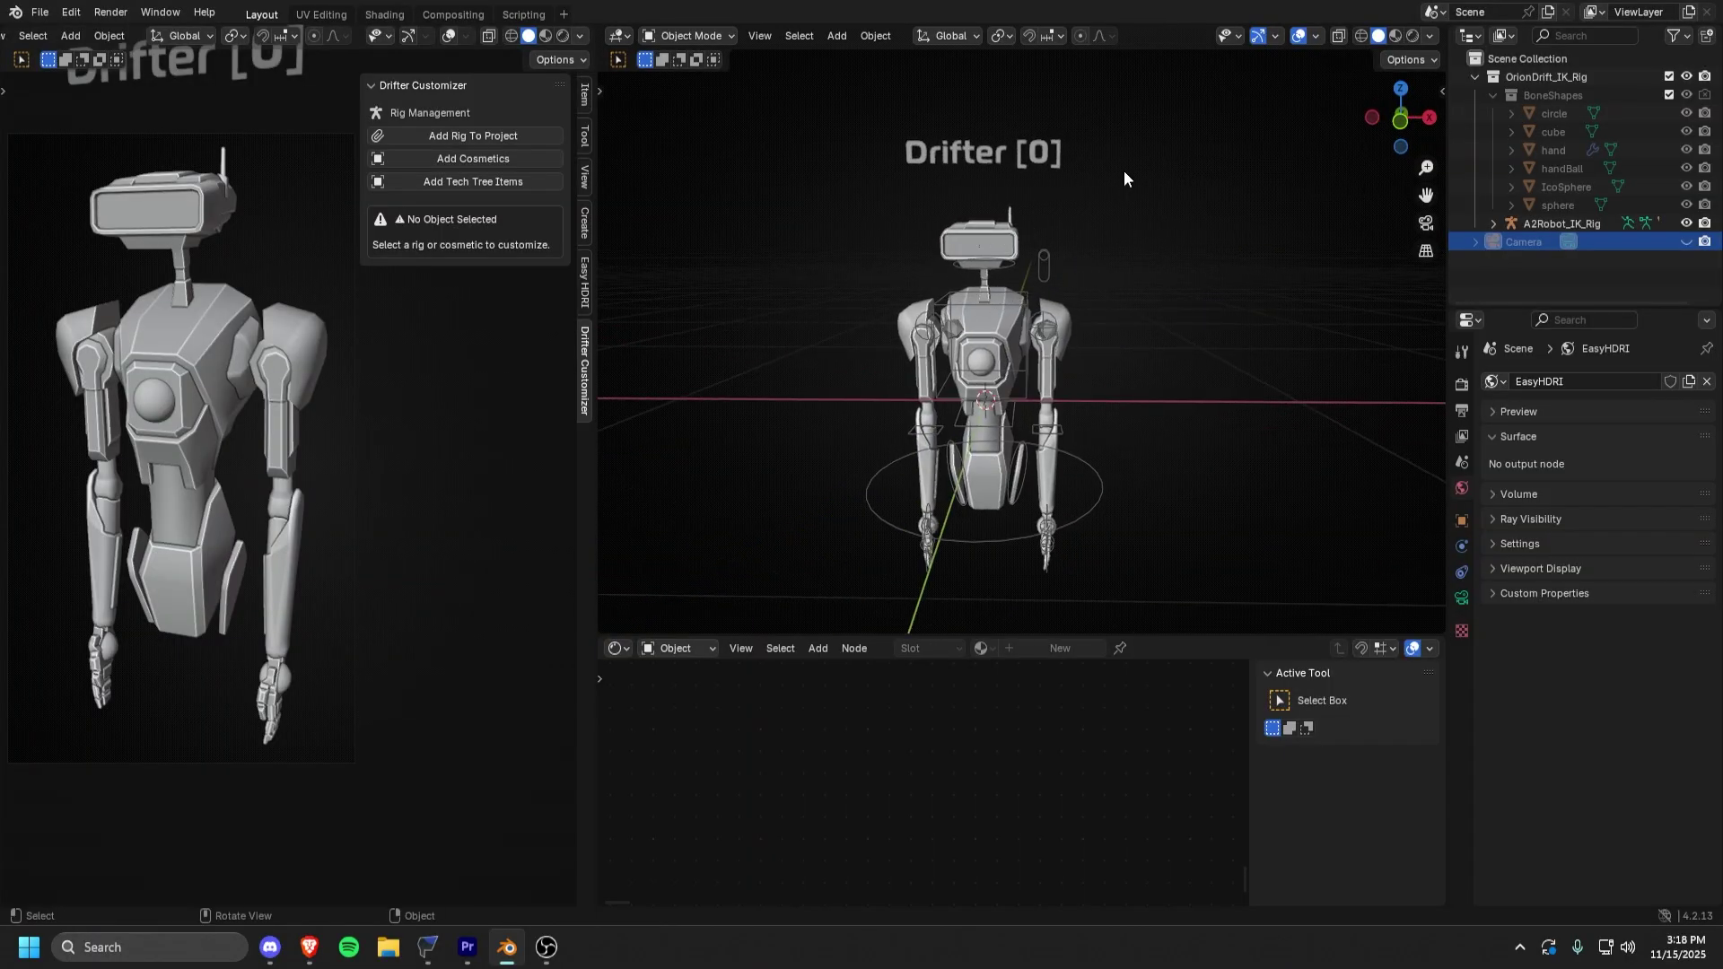
click(1395, 38)
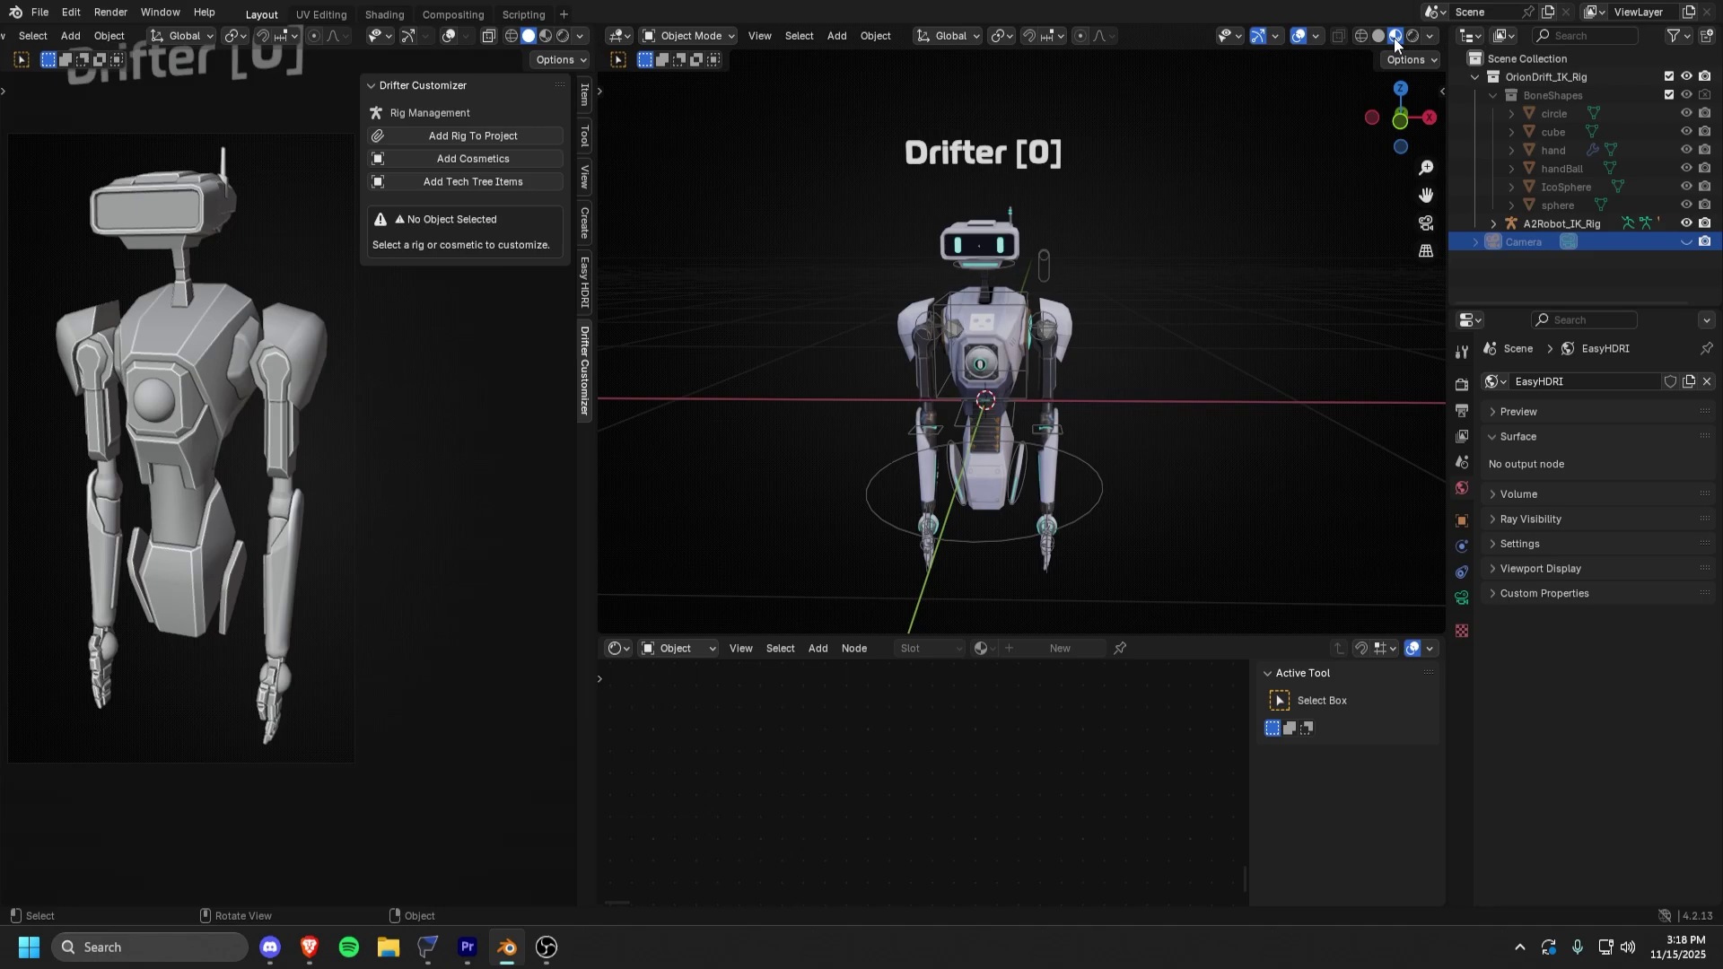
- Select the Drifter's body mesh in the main viewport to bring up its customization controls
scroll(1113, 404, down, 5)
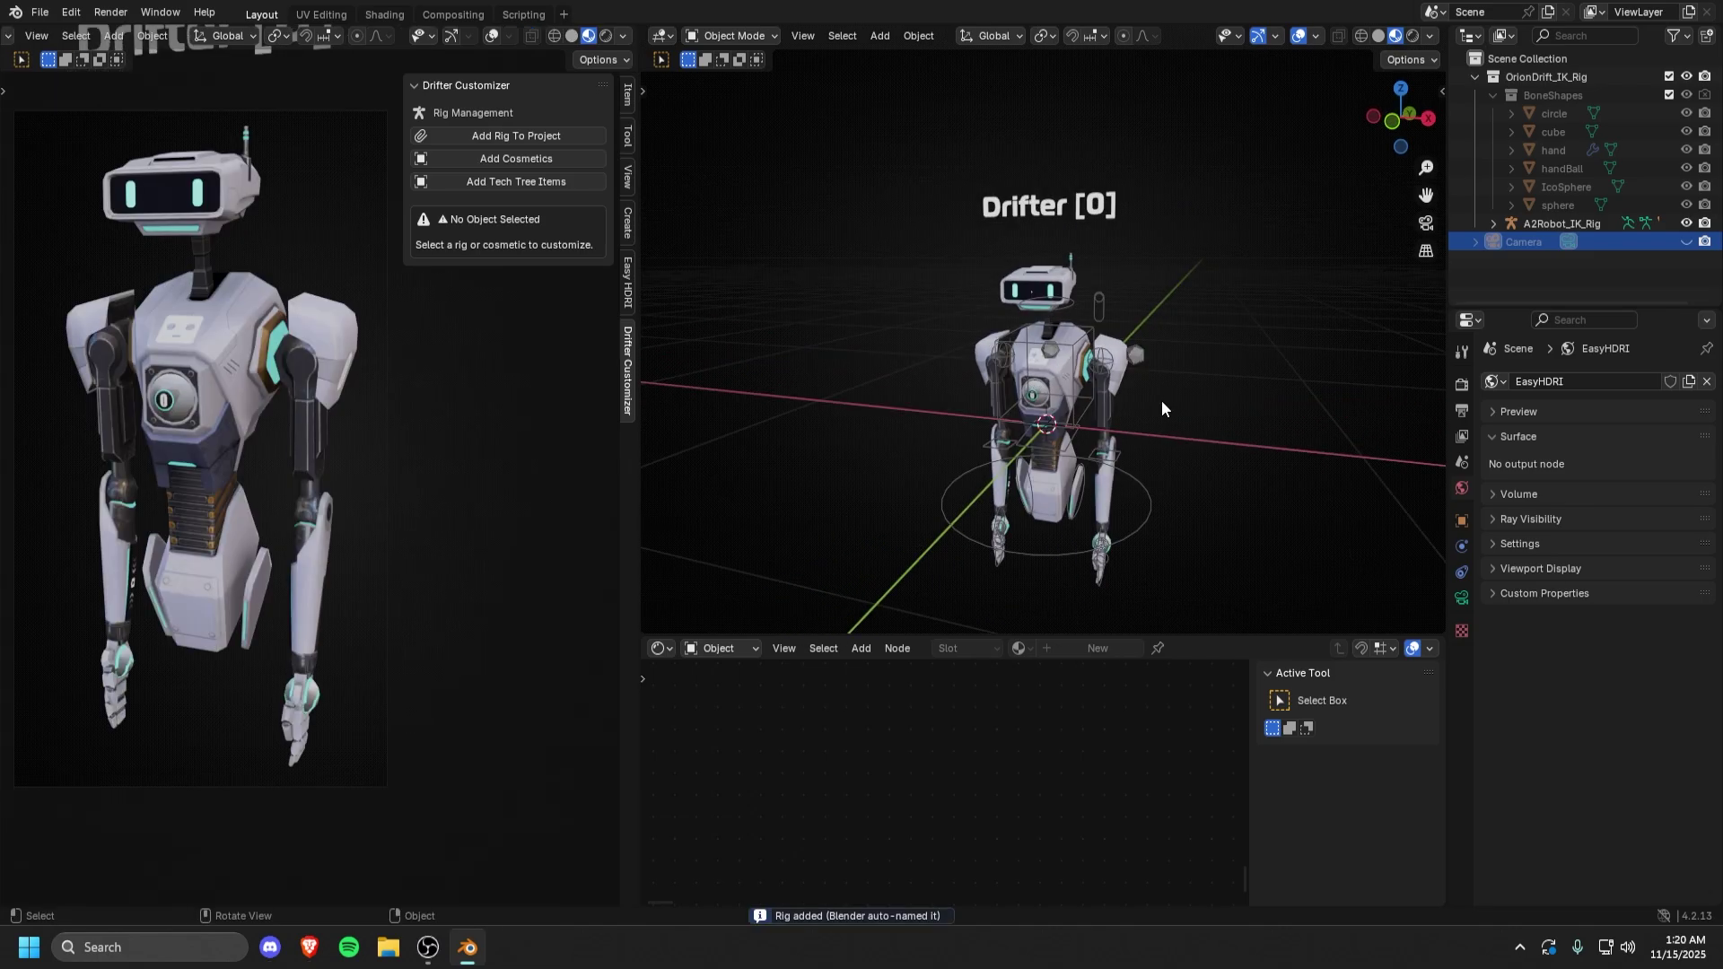
scroll(1161, 400, up, 3)
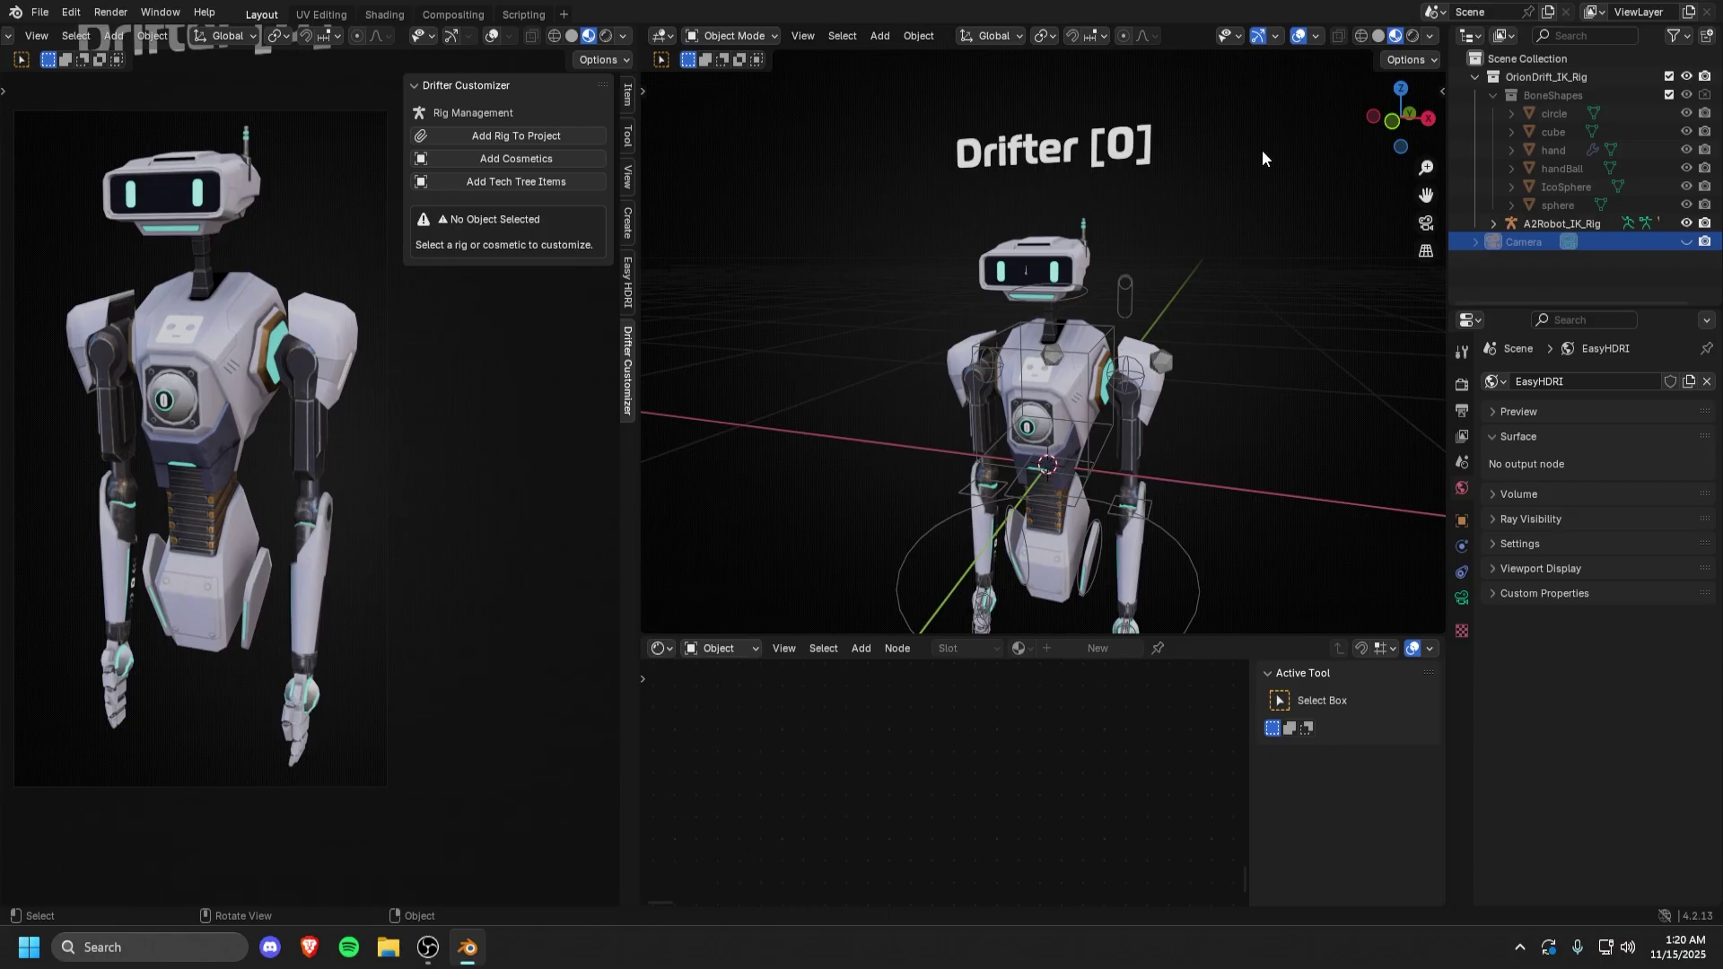
click(1056, 270)
click(1113, 325)
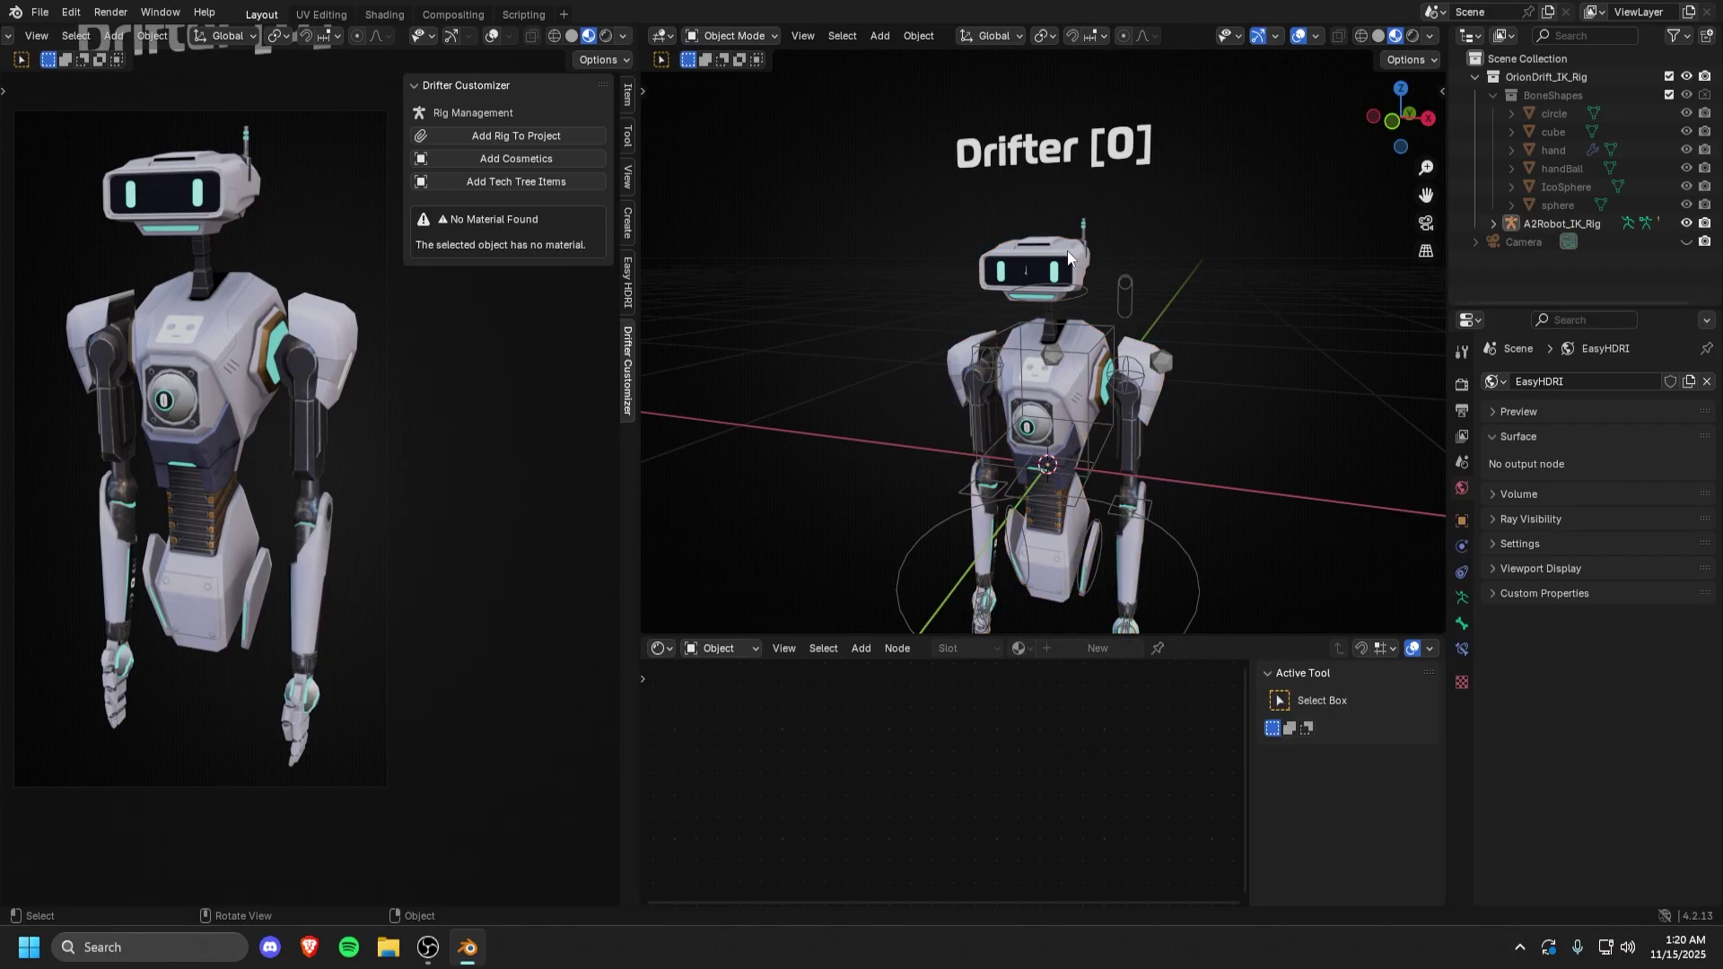
click(1052, 253)
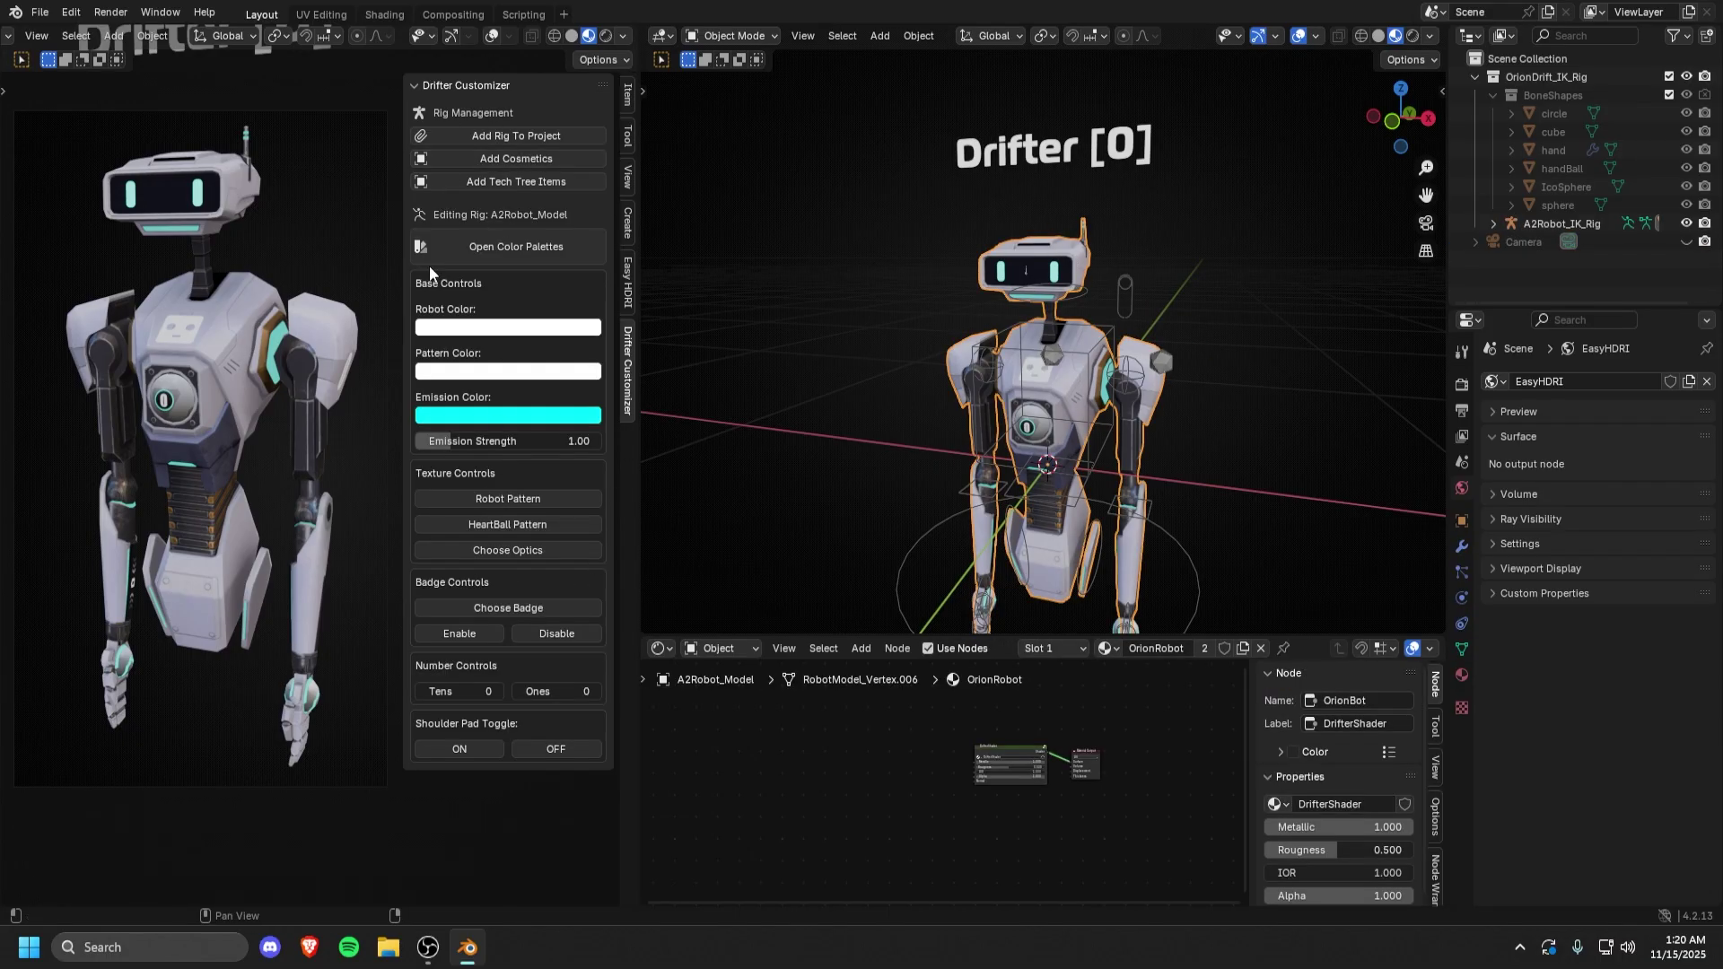
- Reselect the Drifter's body mesh for editing
scroll(1225, 309, down, 1)
middle_drag(1198, 354, 1077, 350)
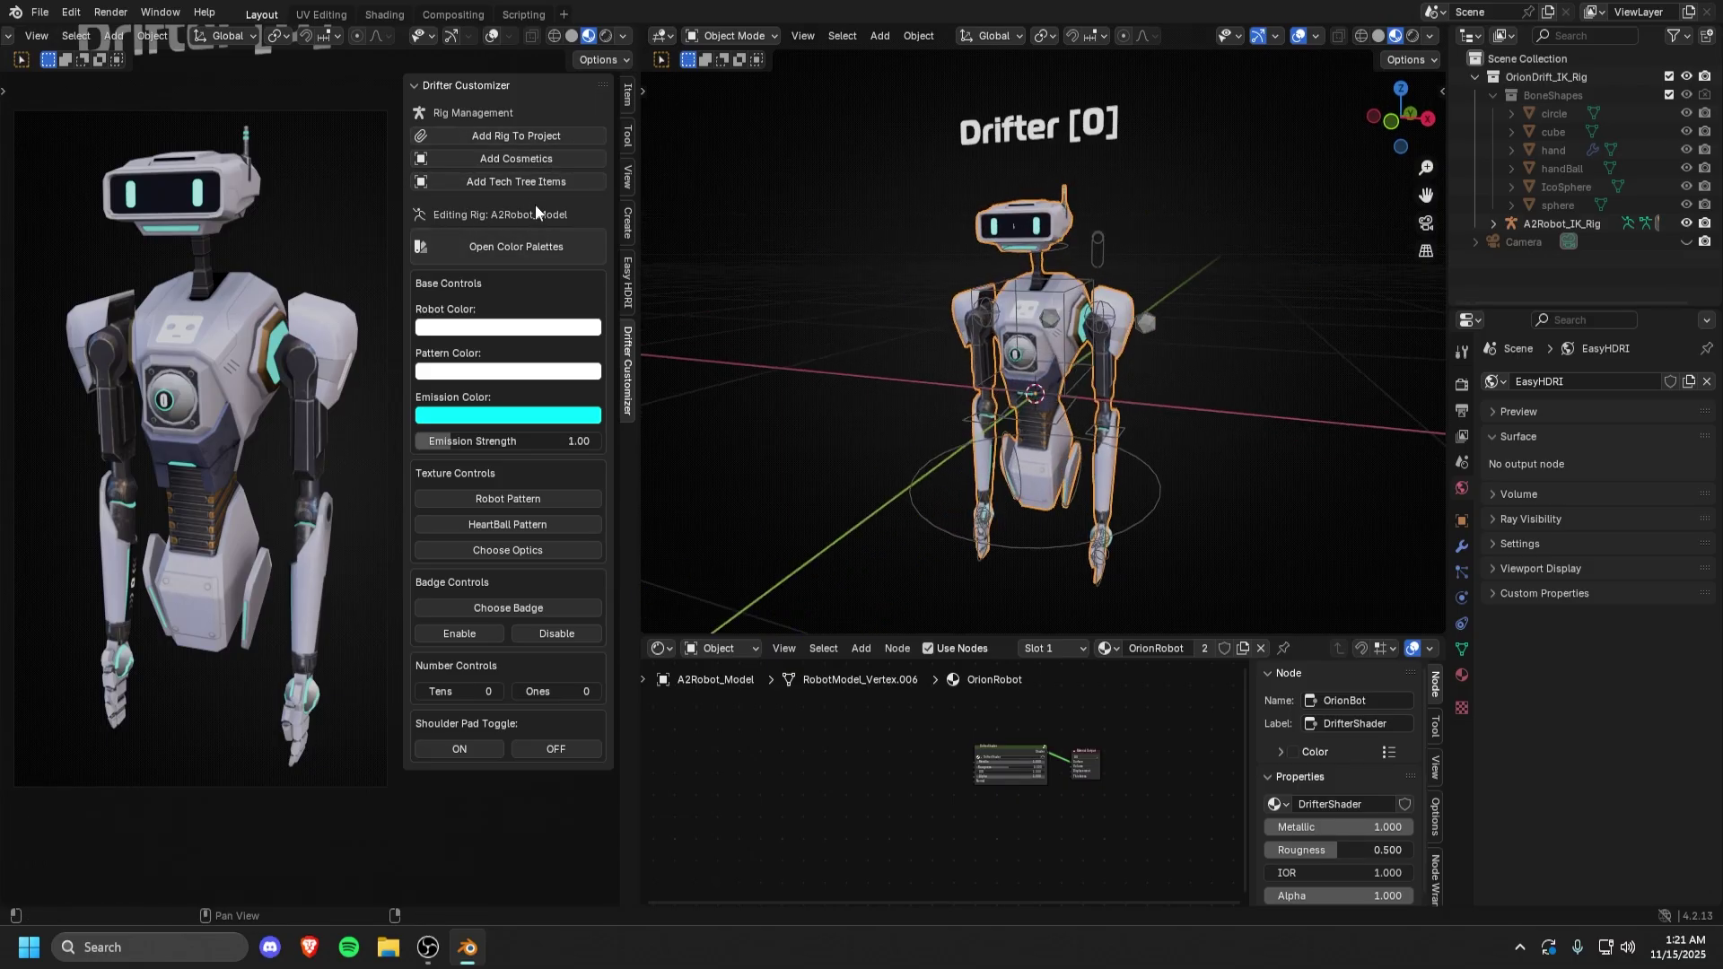
middle_drag(1120, 383, 1041, 336)
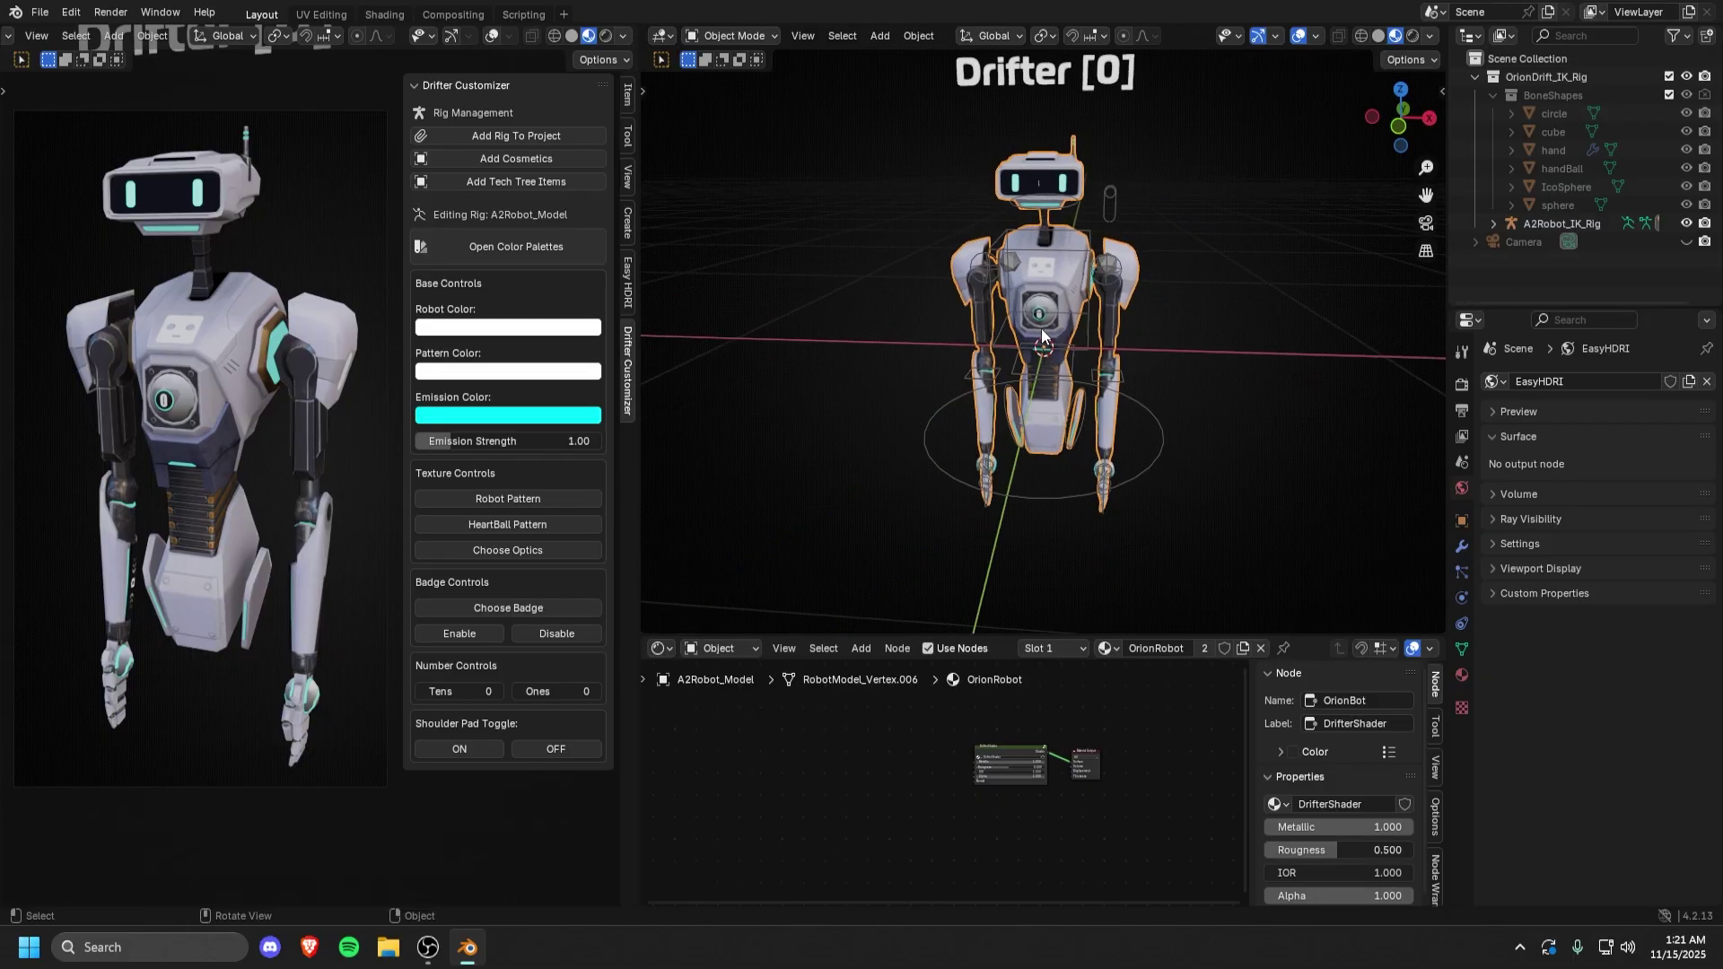
middle_drag(1097, 278, 1132, 289)
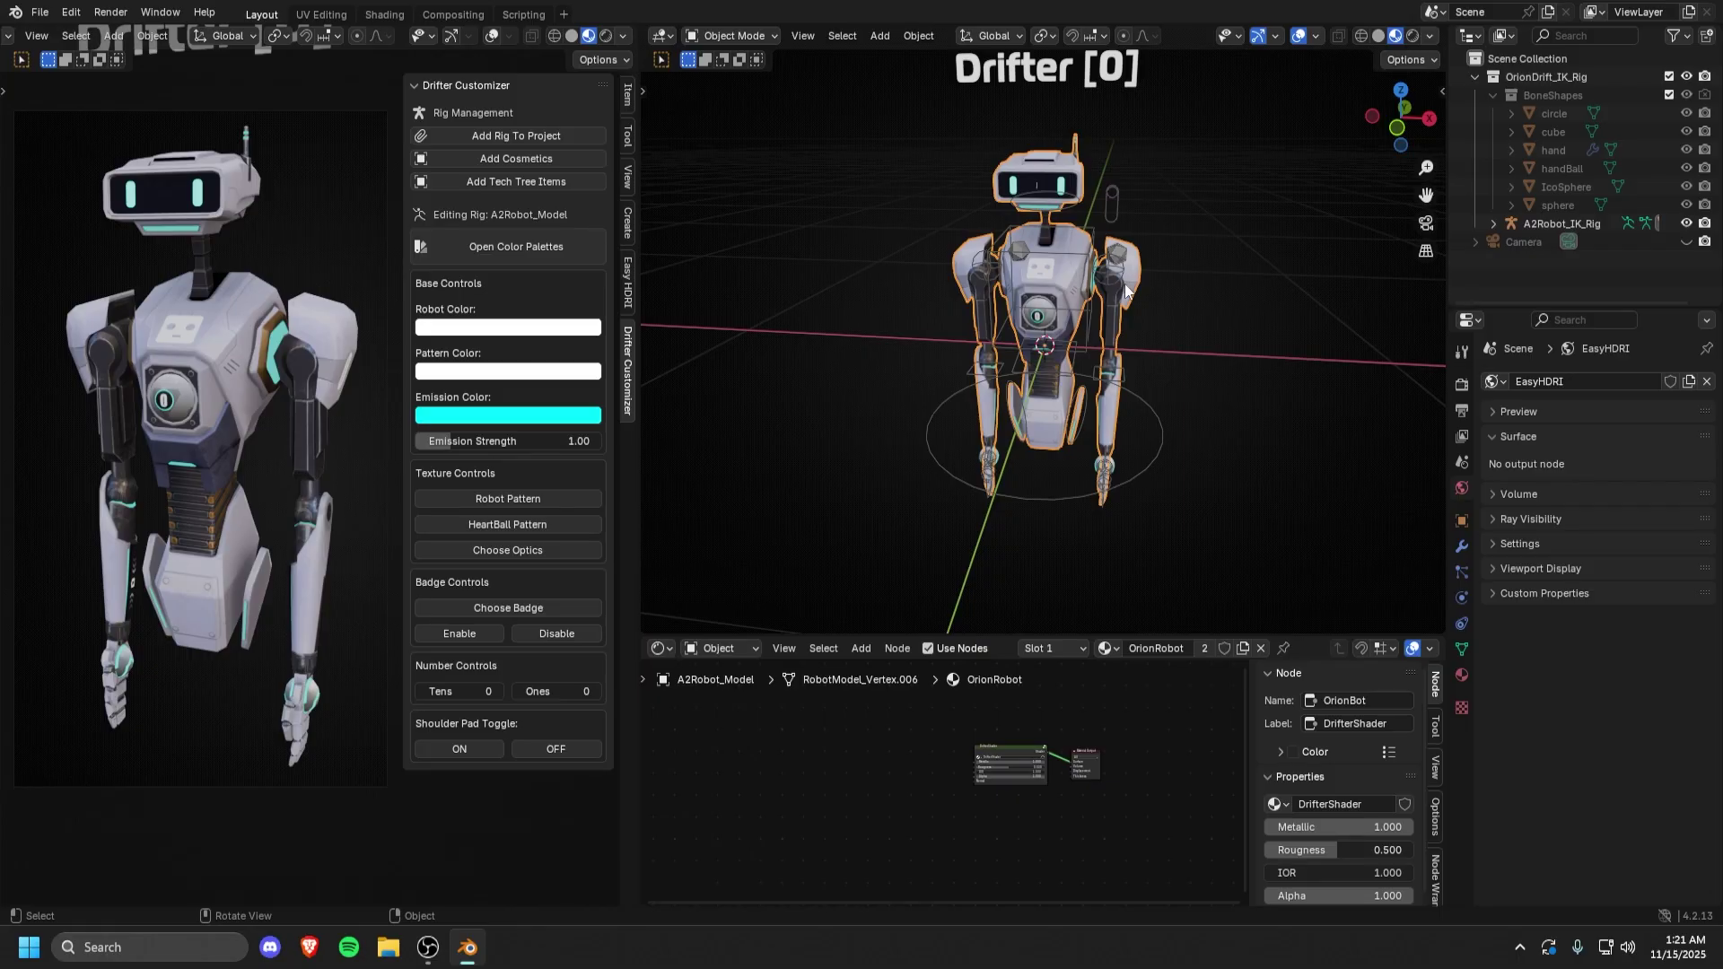
mouse_move(1124, 284)
middle_down()
mouse_move(1177, 326)
mouse_move(1149, 304)
middle_up()
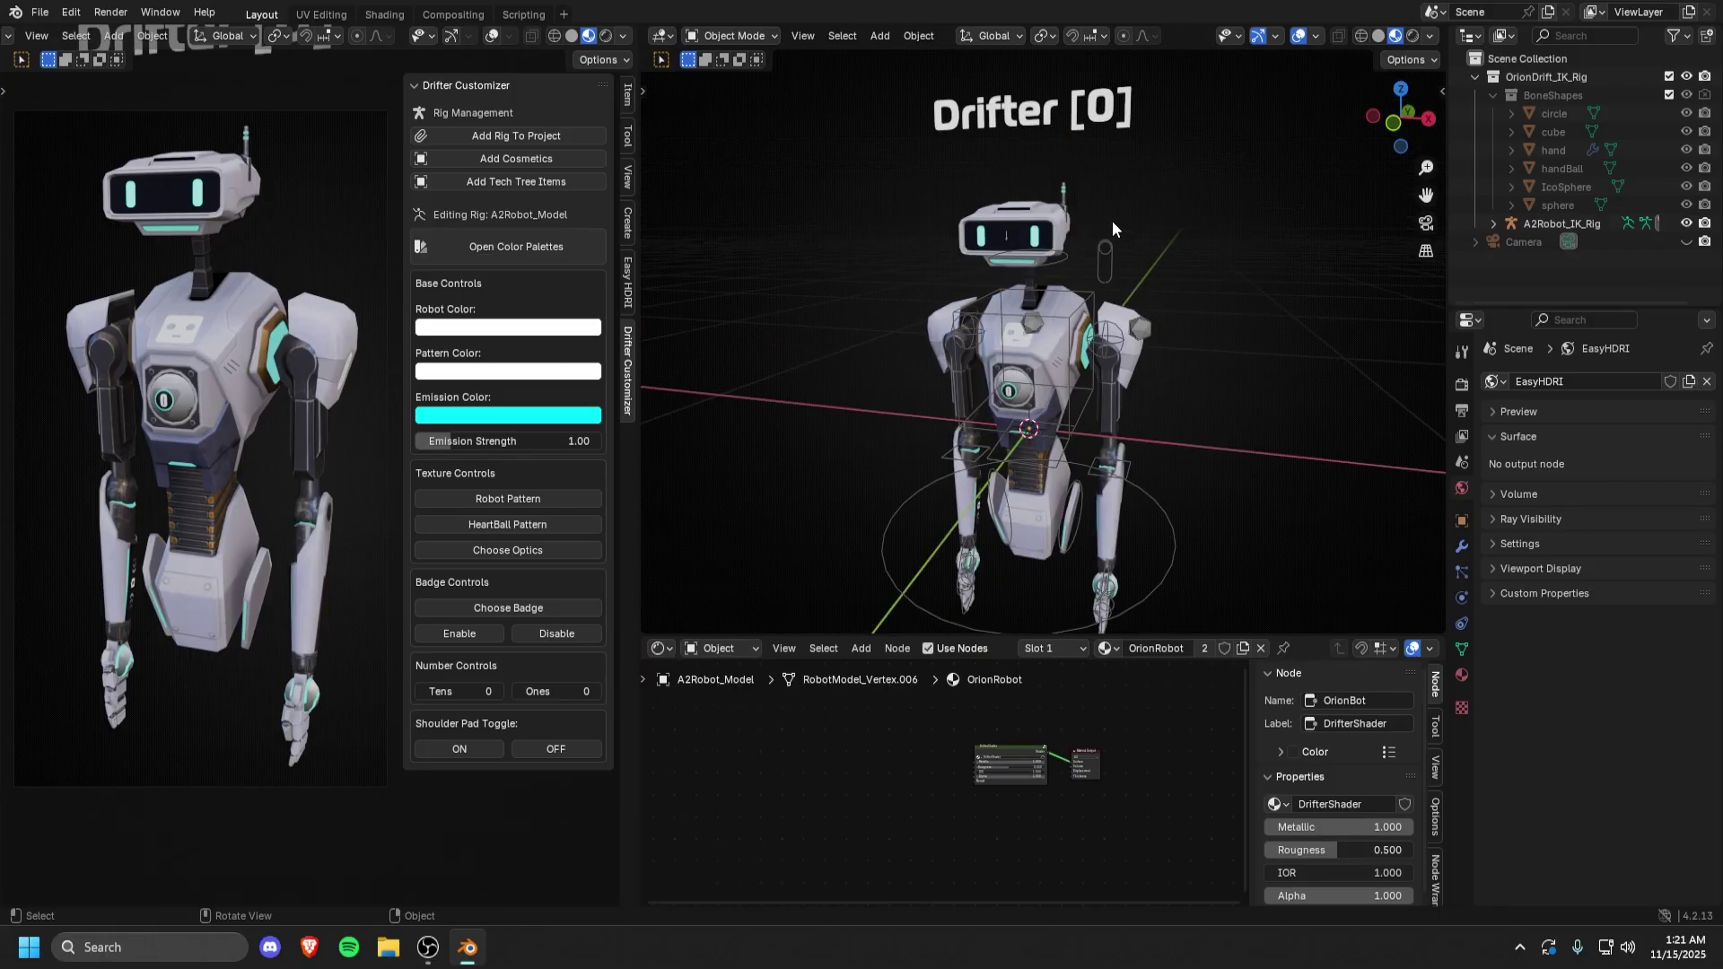
click(1102, 354)
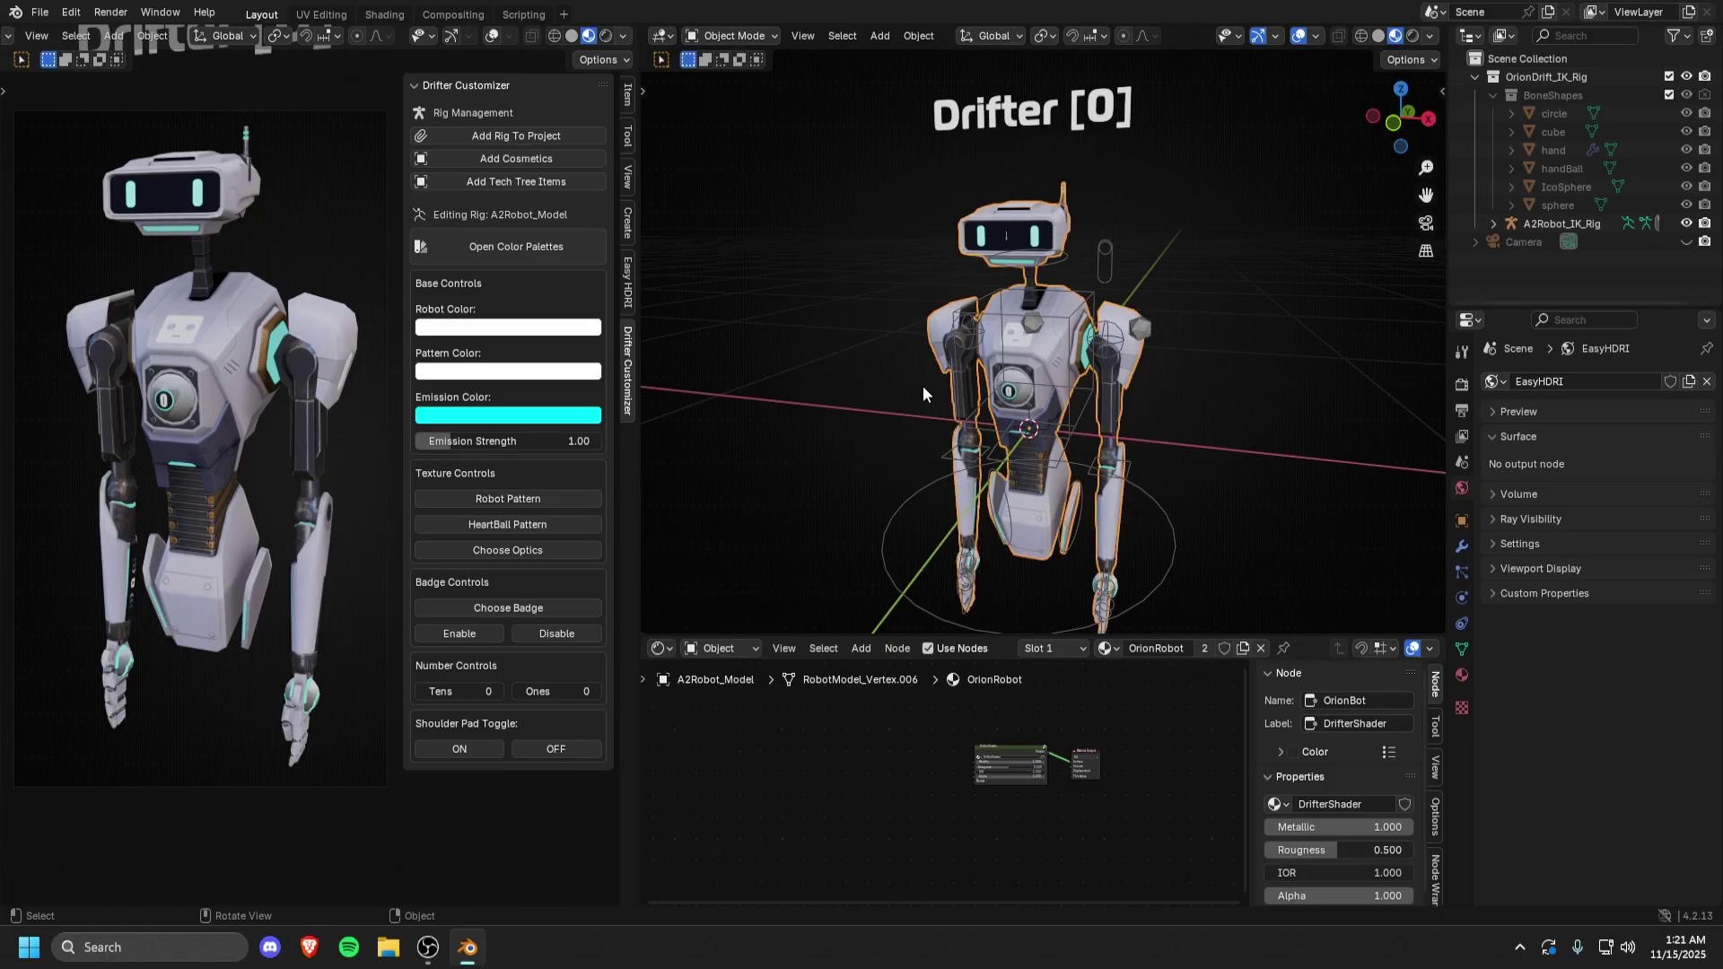
- Search the color palettes for "Skelo", apply the SKELOTRACE palette to the Drifter, and open the Robot Color picker
click(508, 246)
key(Escape)
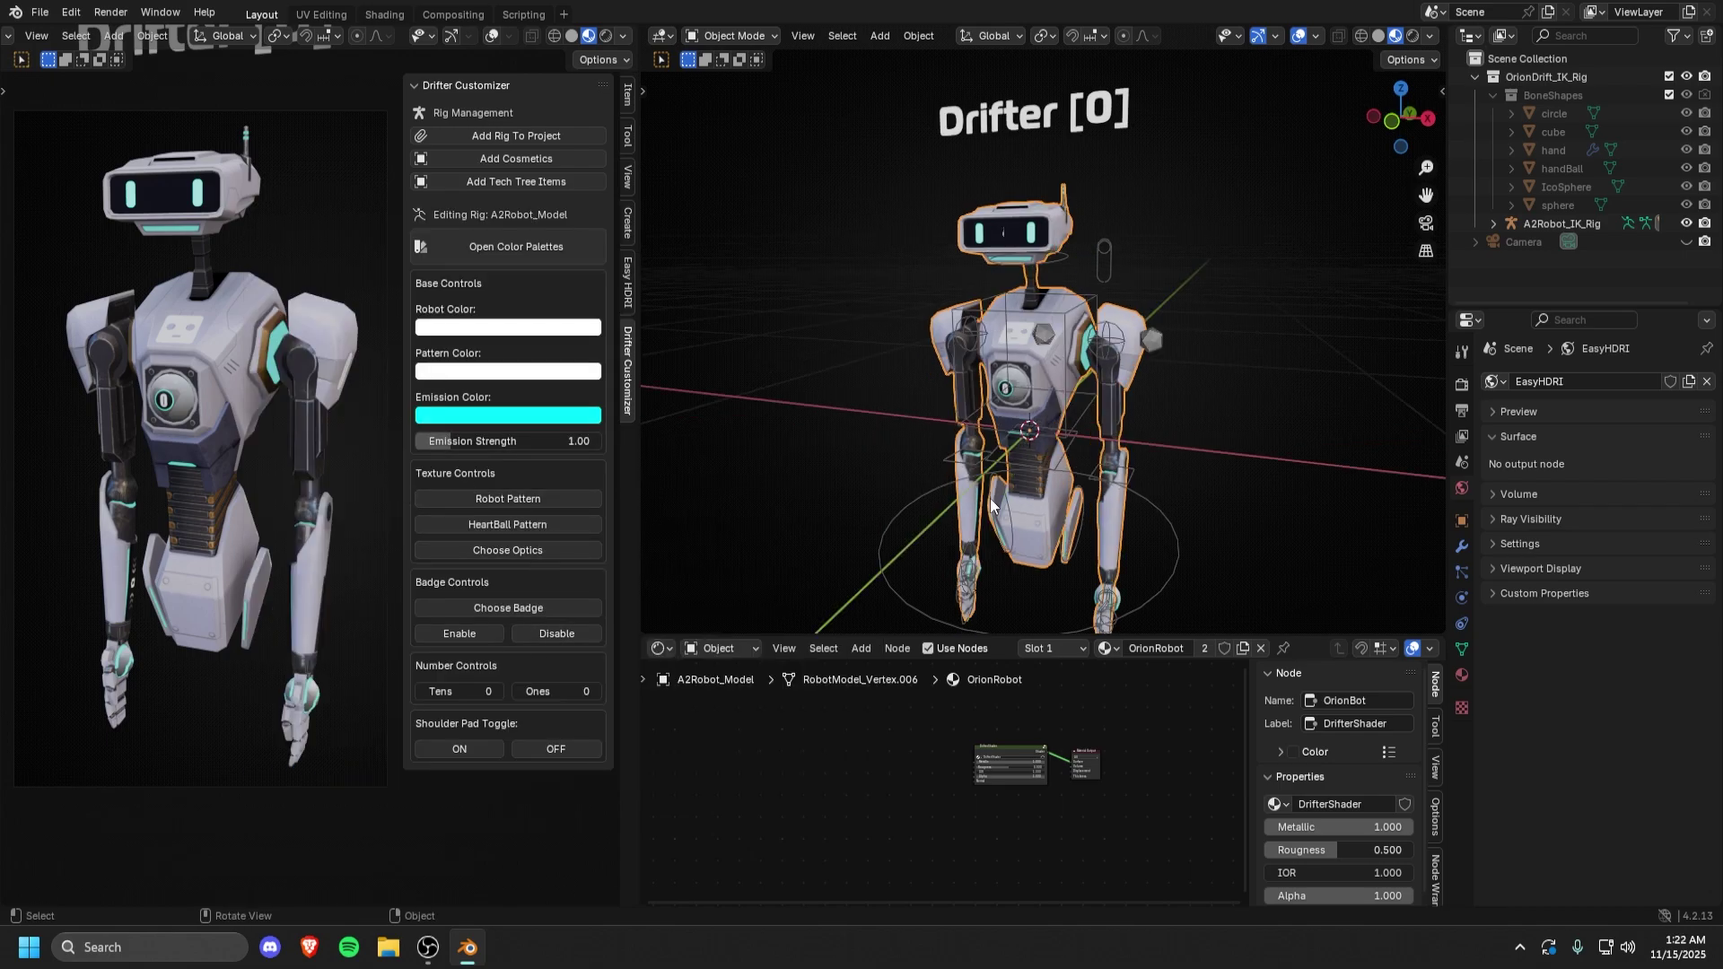
click(516, 246)
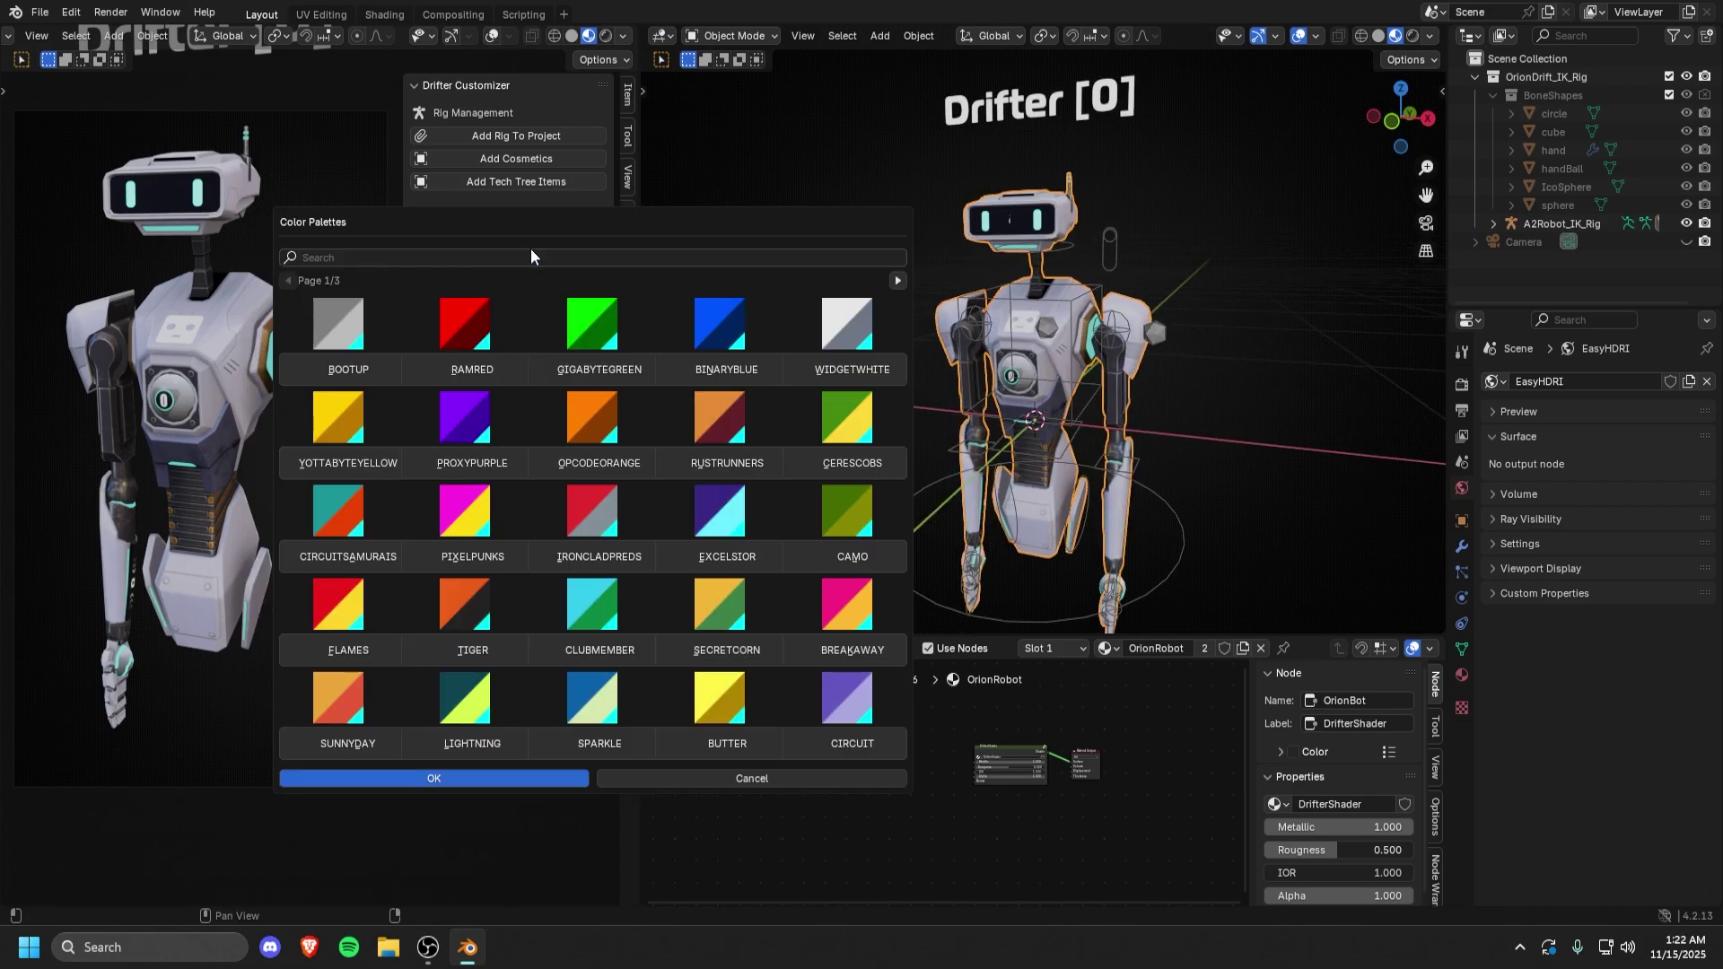
drag(598, 224, 1125, 130)
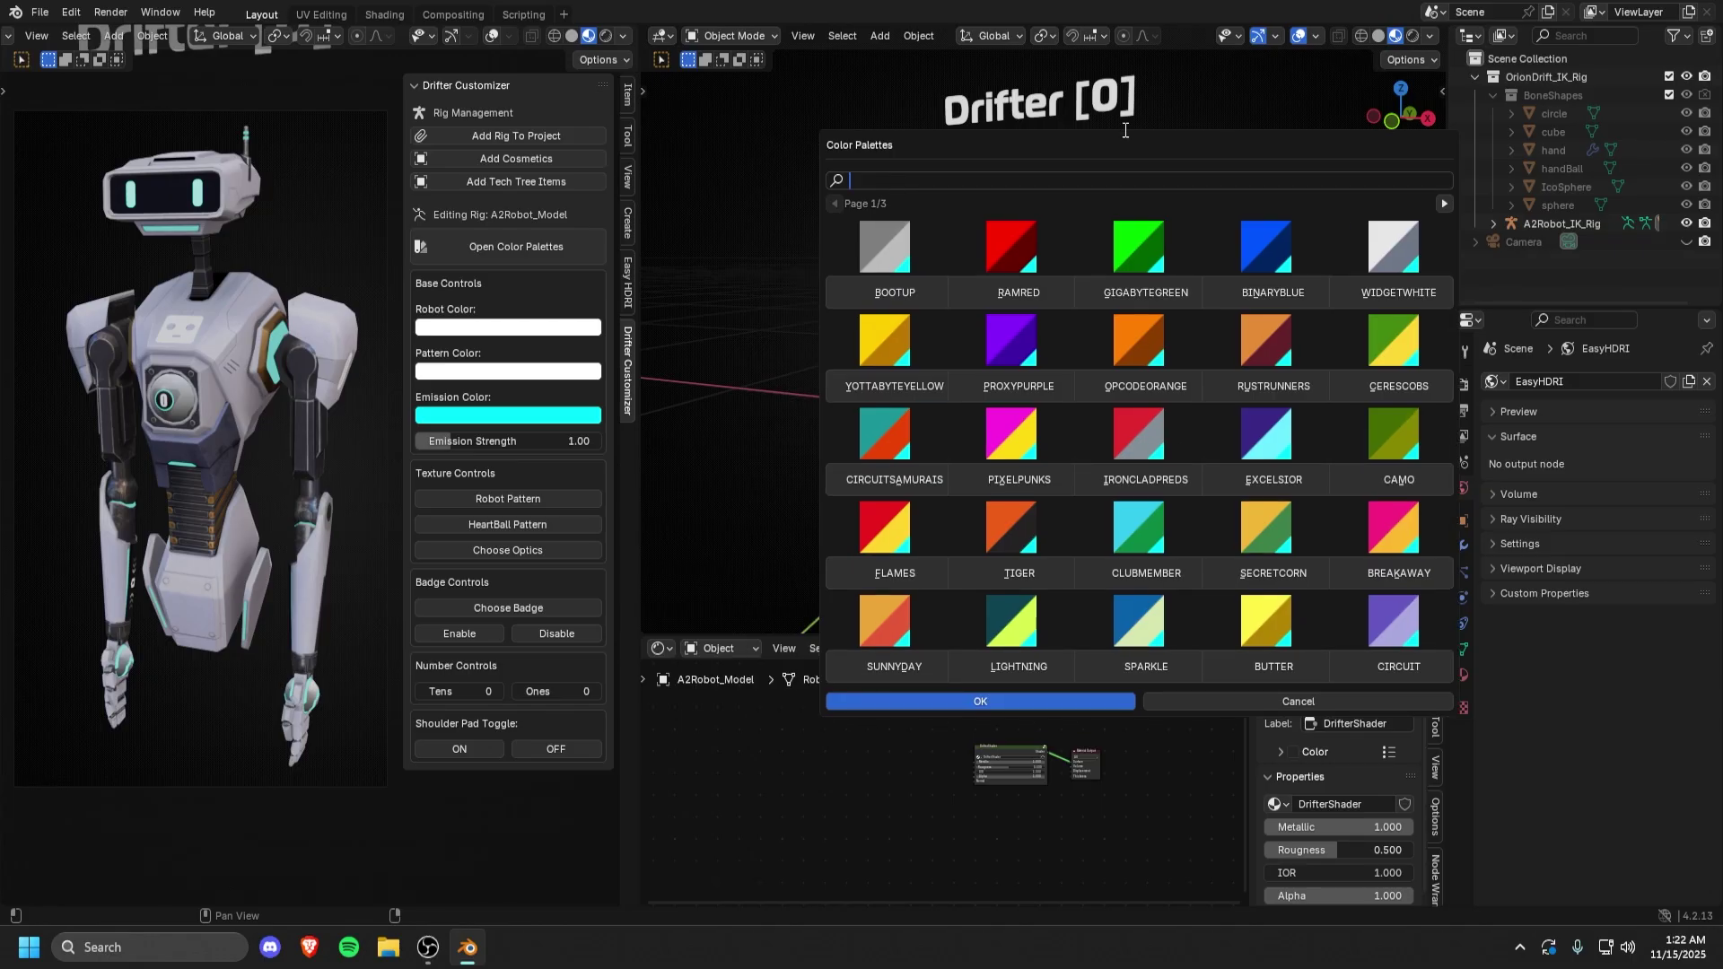
text(Skelo)
click(863, 310)
click(862, 313)
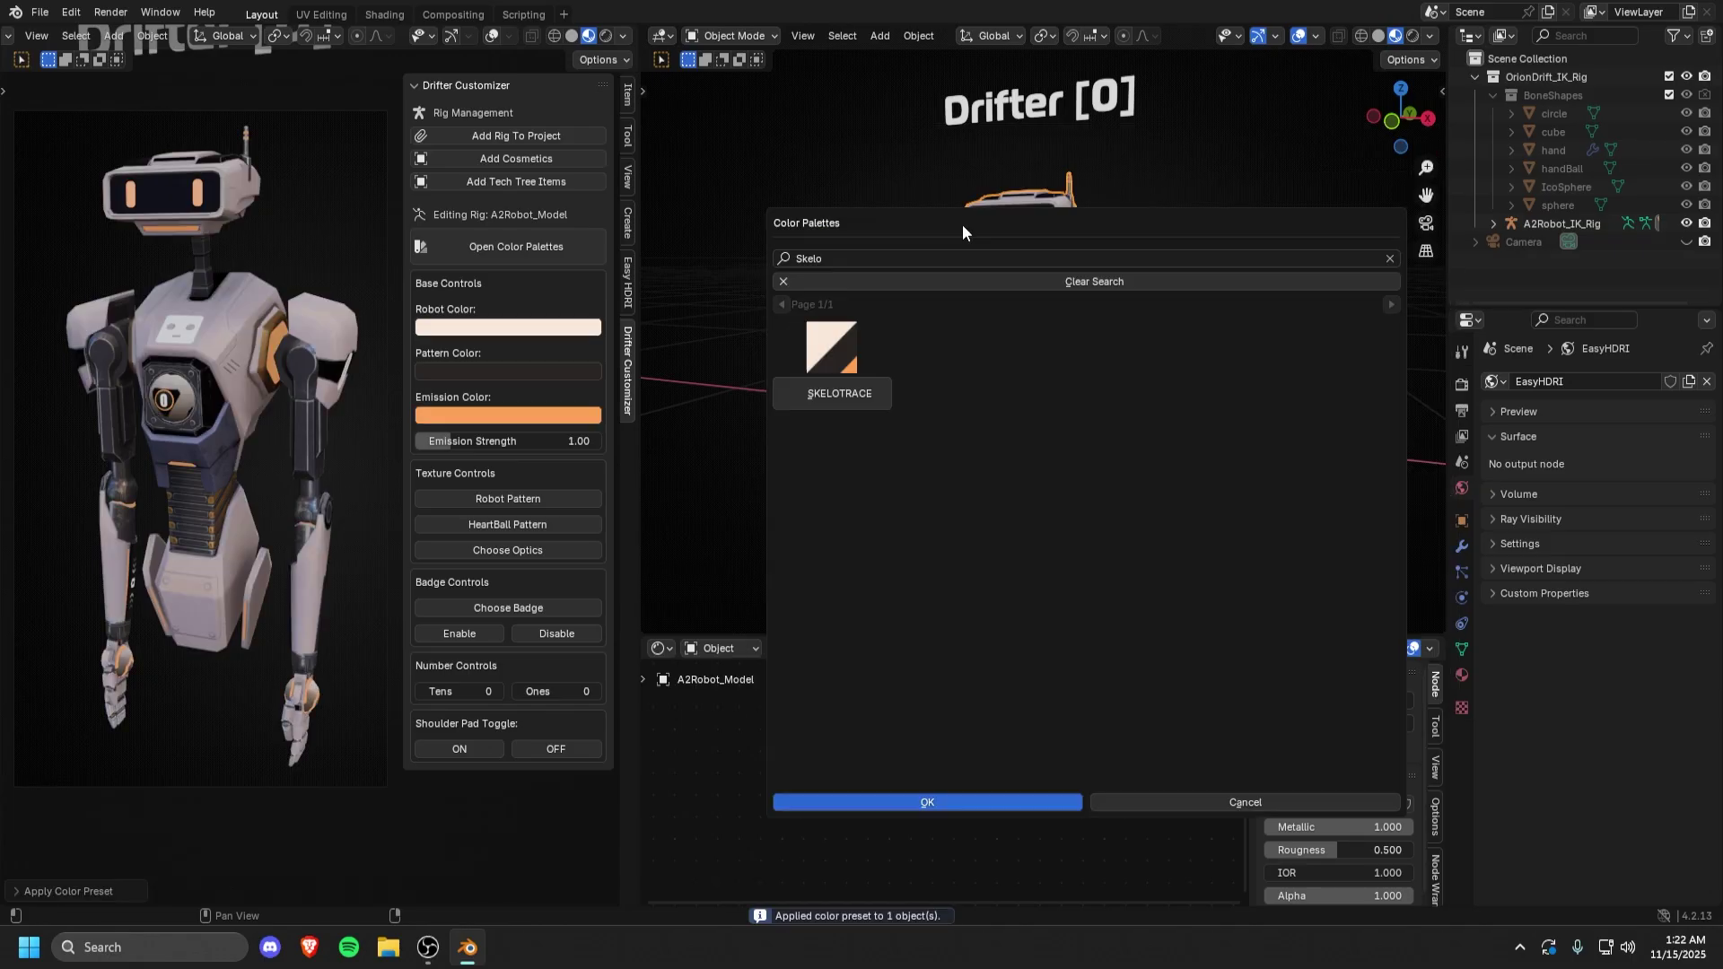
key(Return)
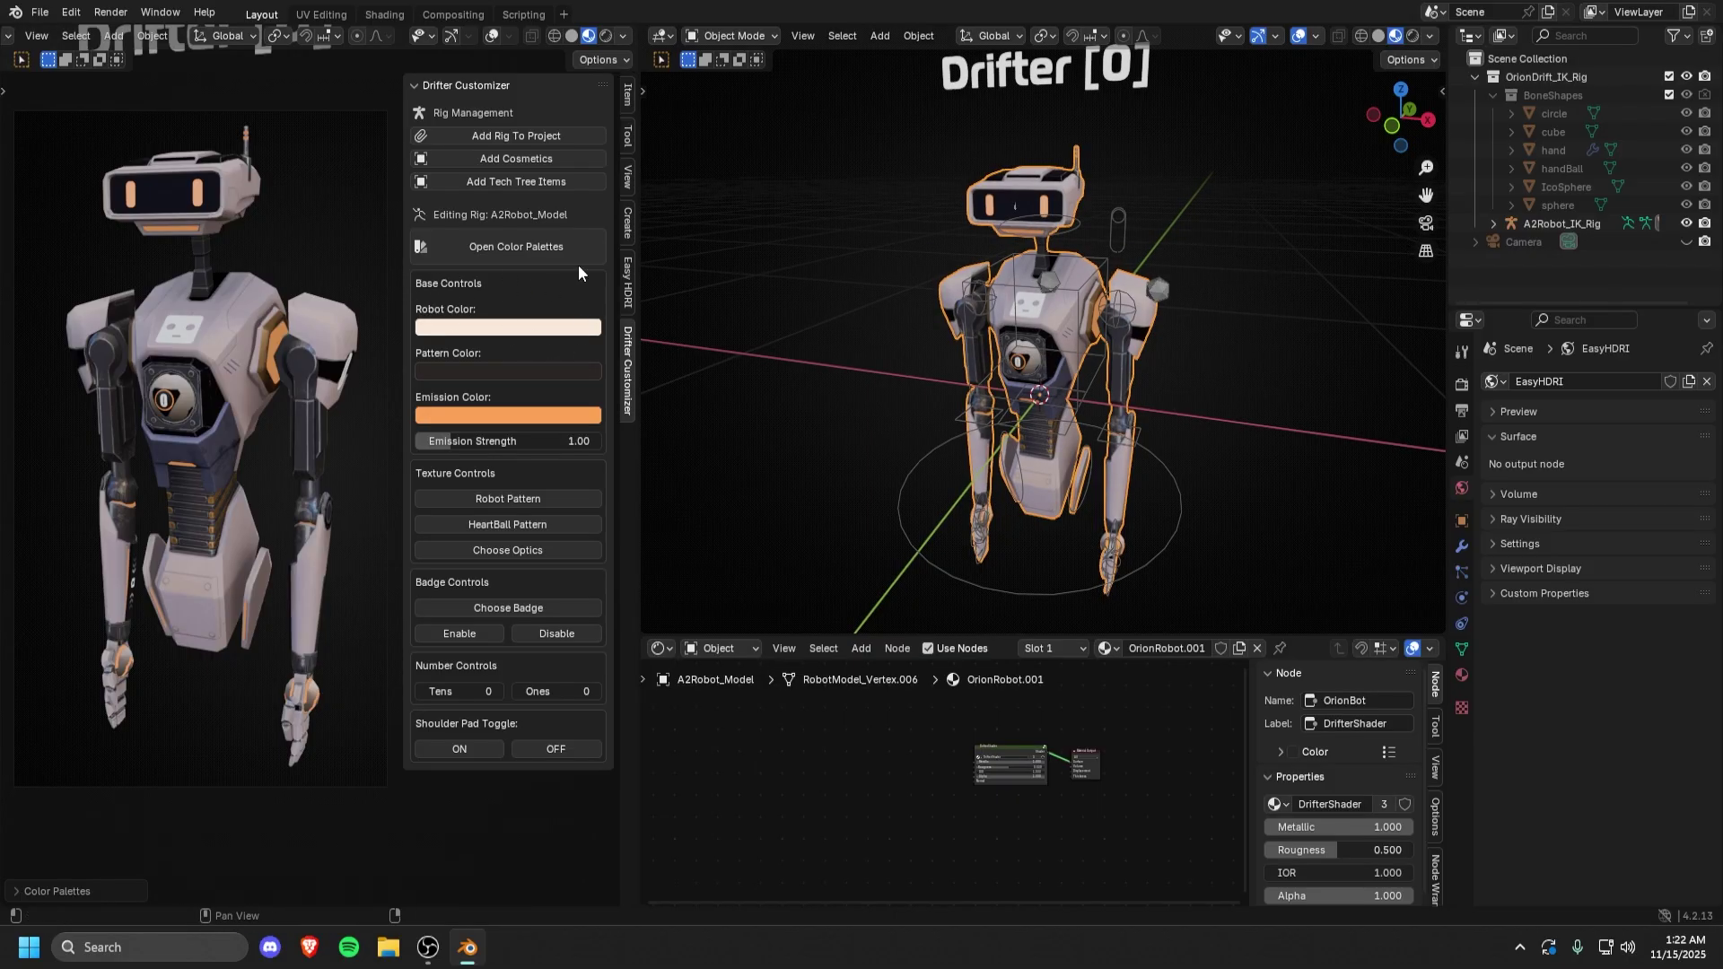
click(490, 328)
drag(502, 126, 573, 137)
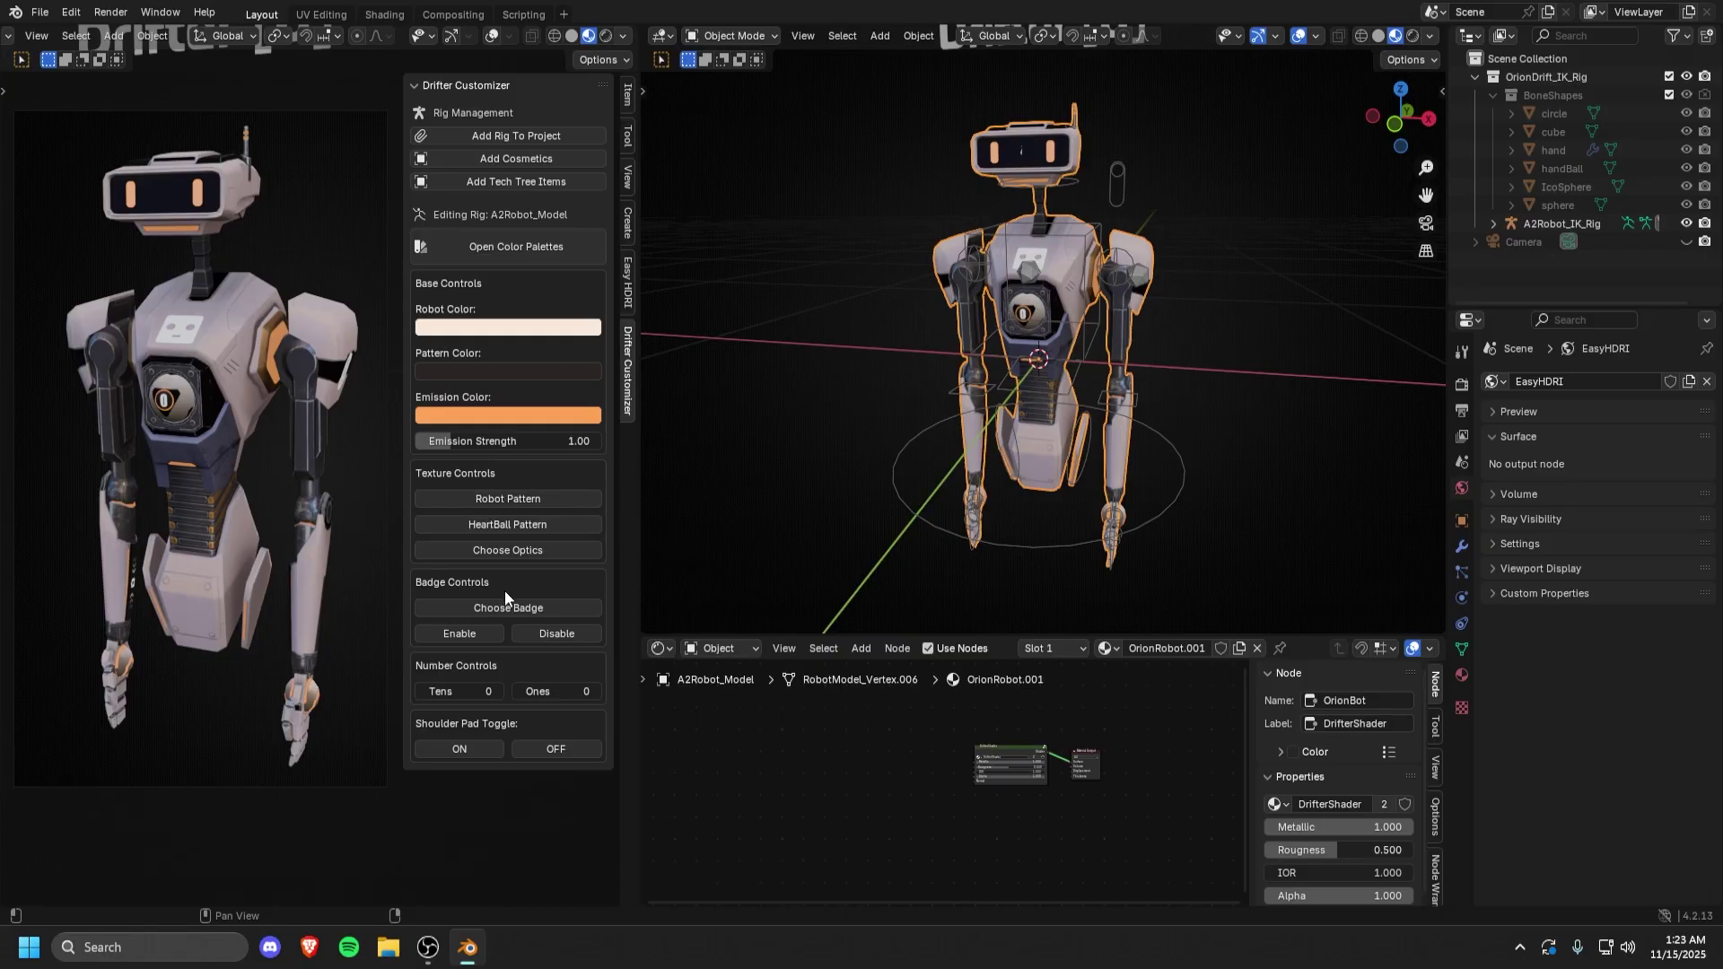
- Browse the robot pattern files as a list and as thumbnails, and load an emissive pattern from the Emissive folder
click(492, 500)
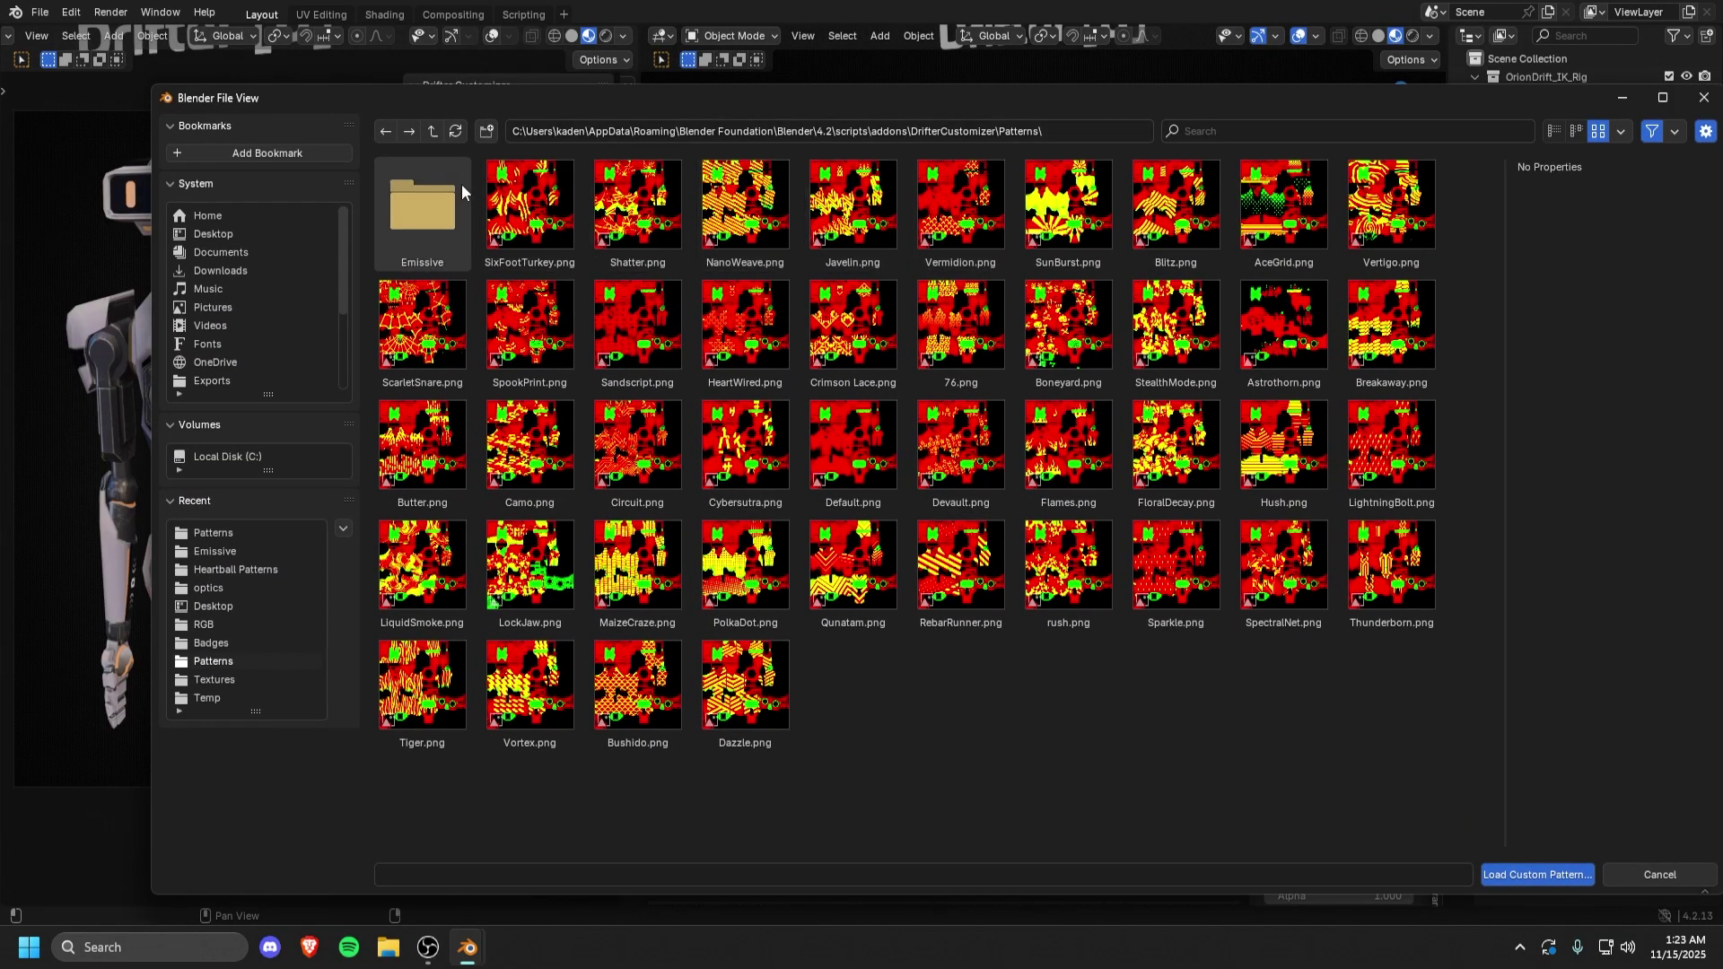
click(1555, 132)
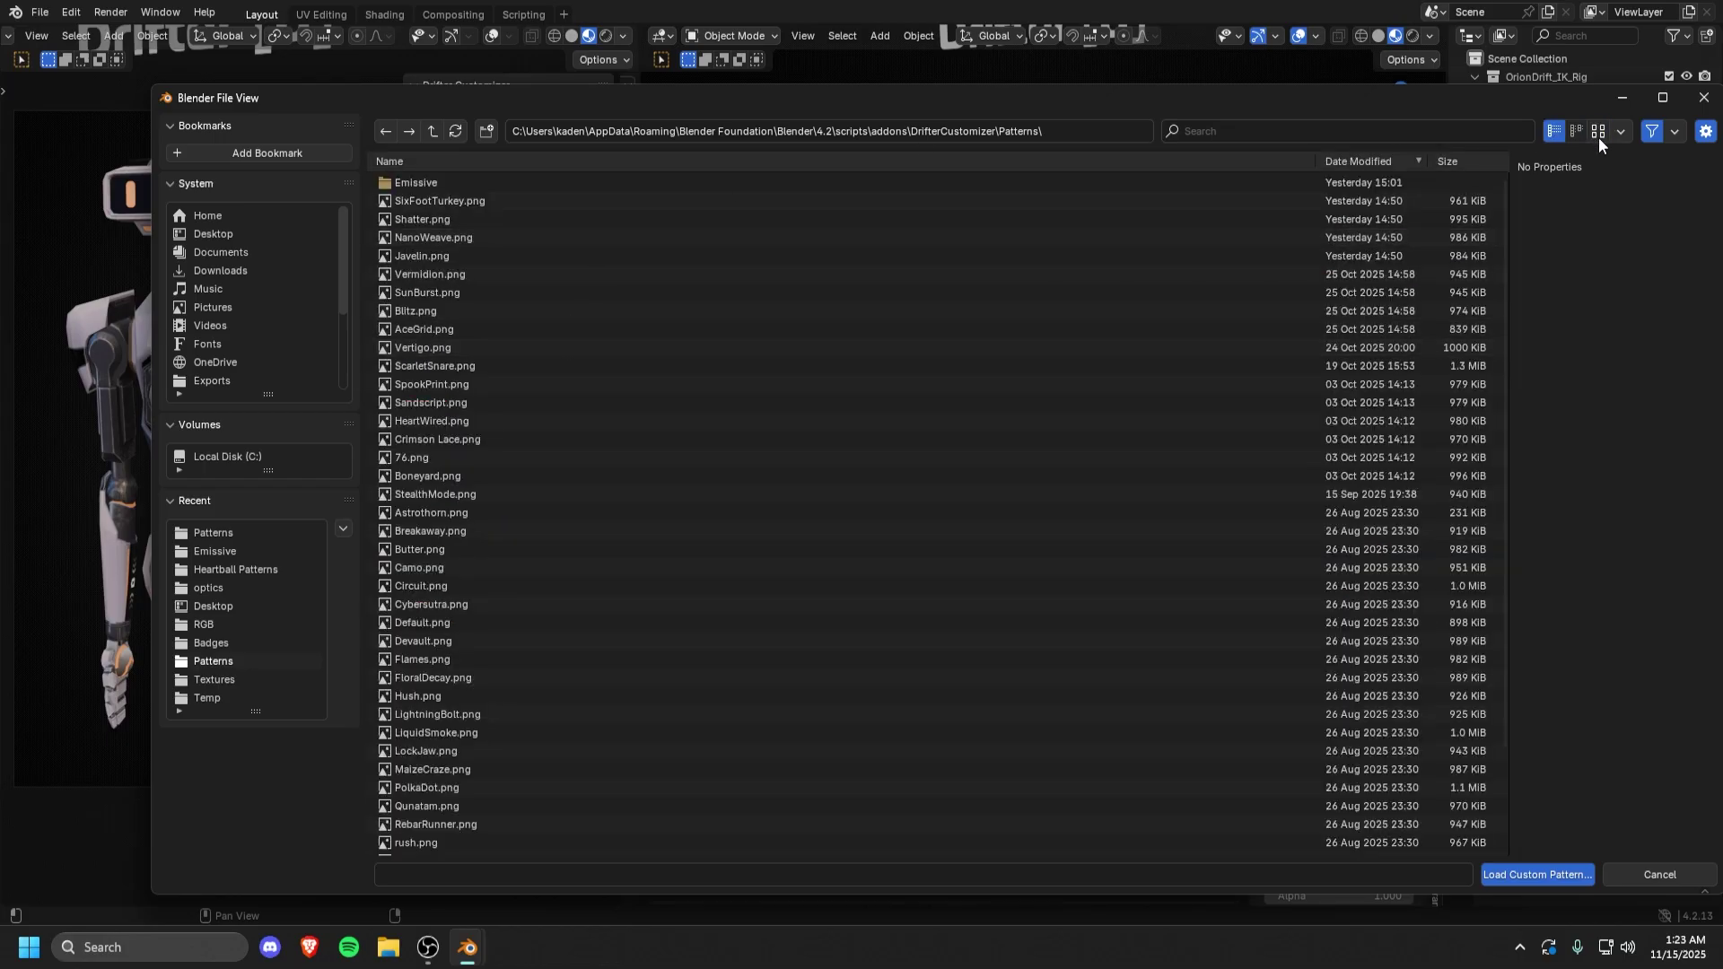
drag(1579, 98, 1516, 87)
click(1537, 121)
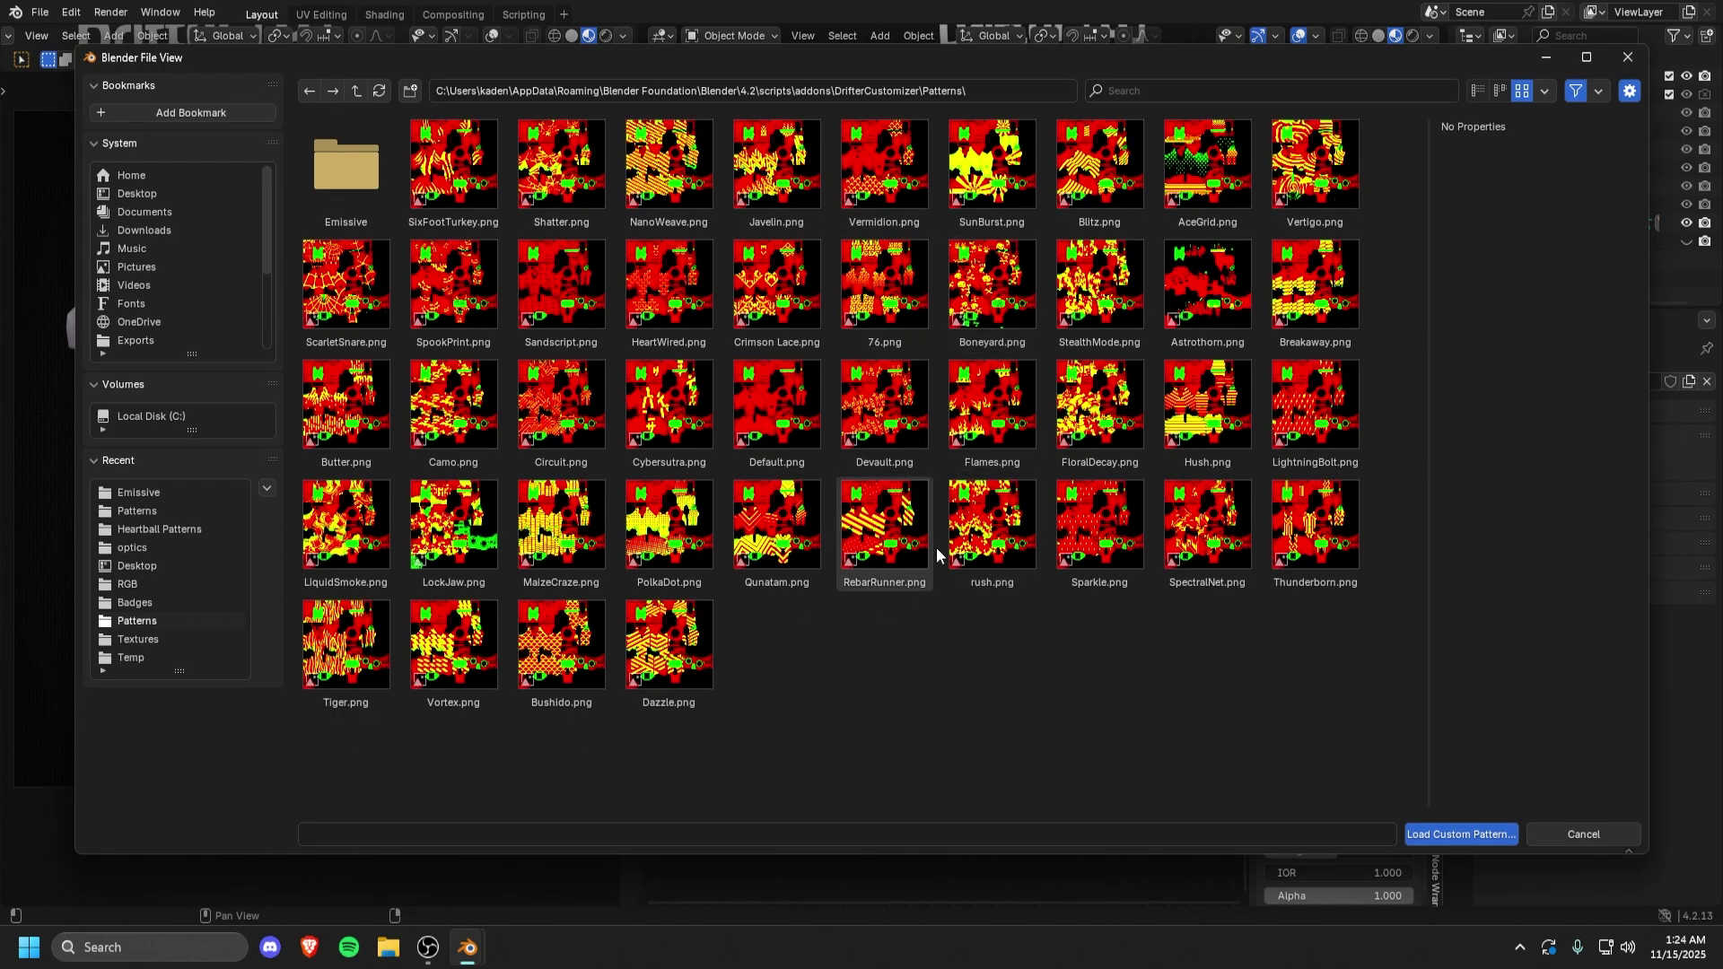
double_click(338, 170)
drag(904, 269, 382, 170)
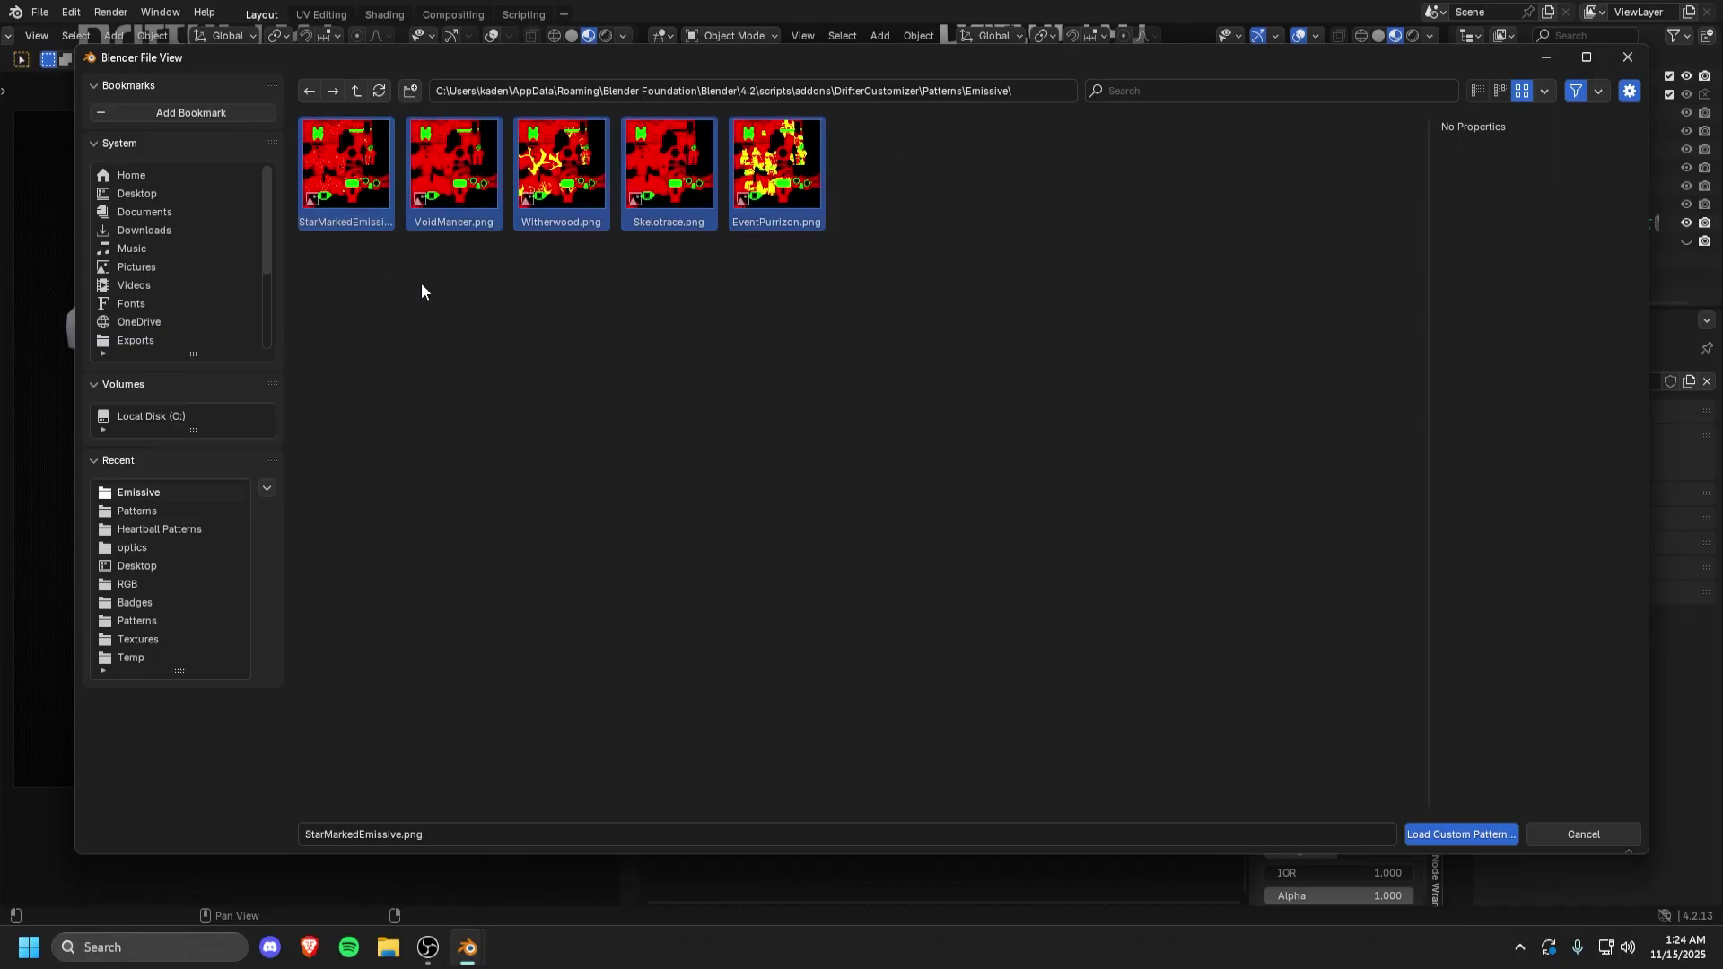
key(Return)
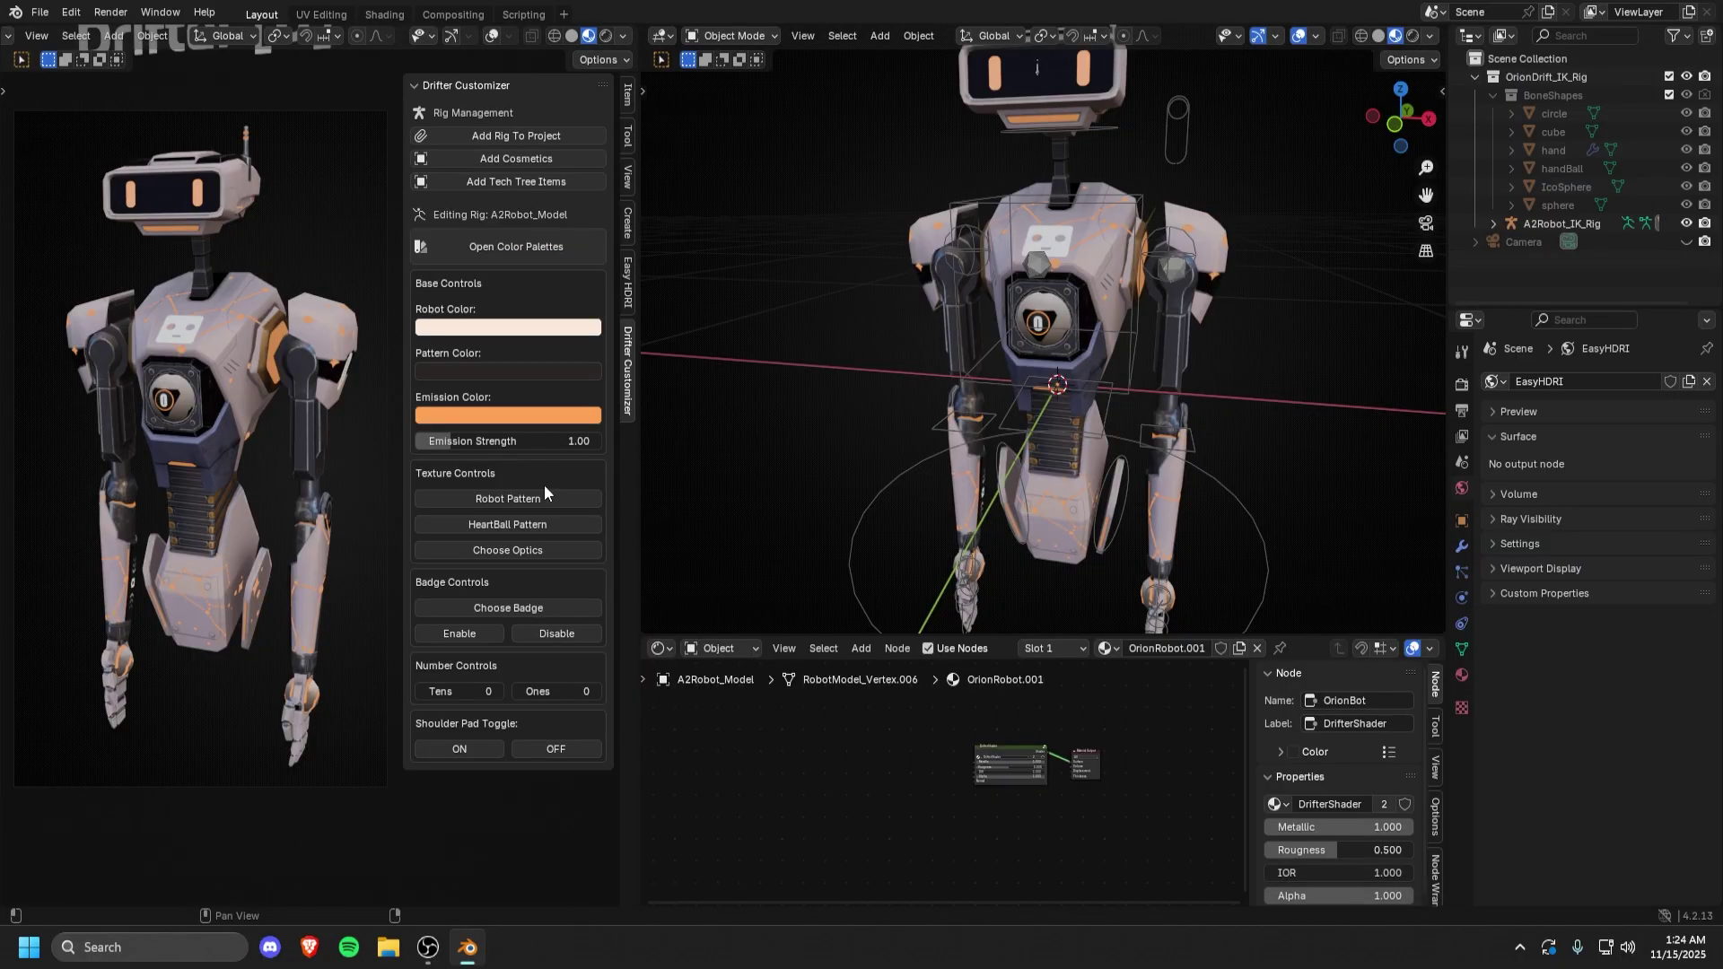
- Give the Drifter plus-shaped optics and the skull badge SkellExe.png
click(569, 547)
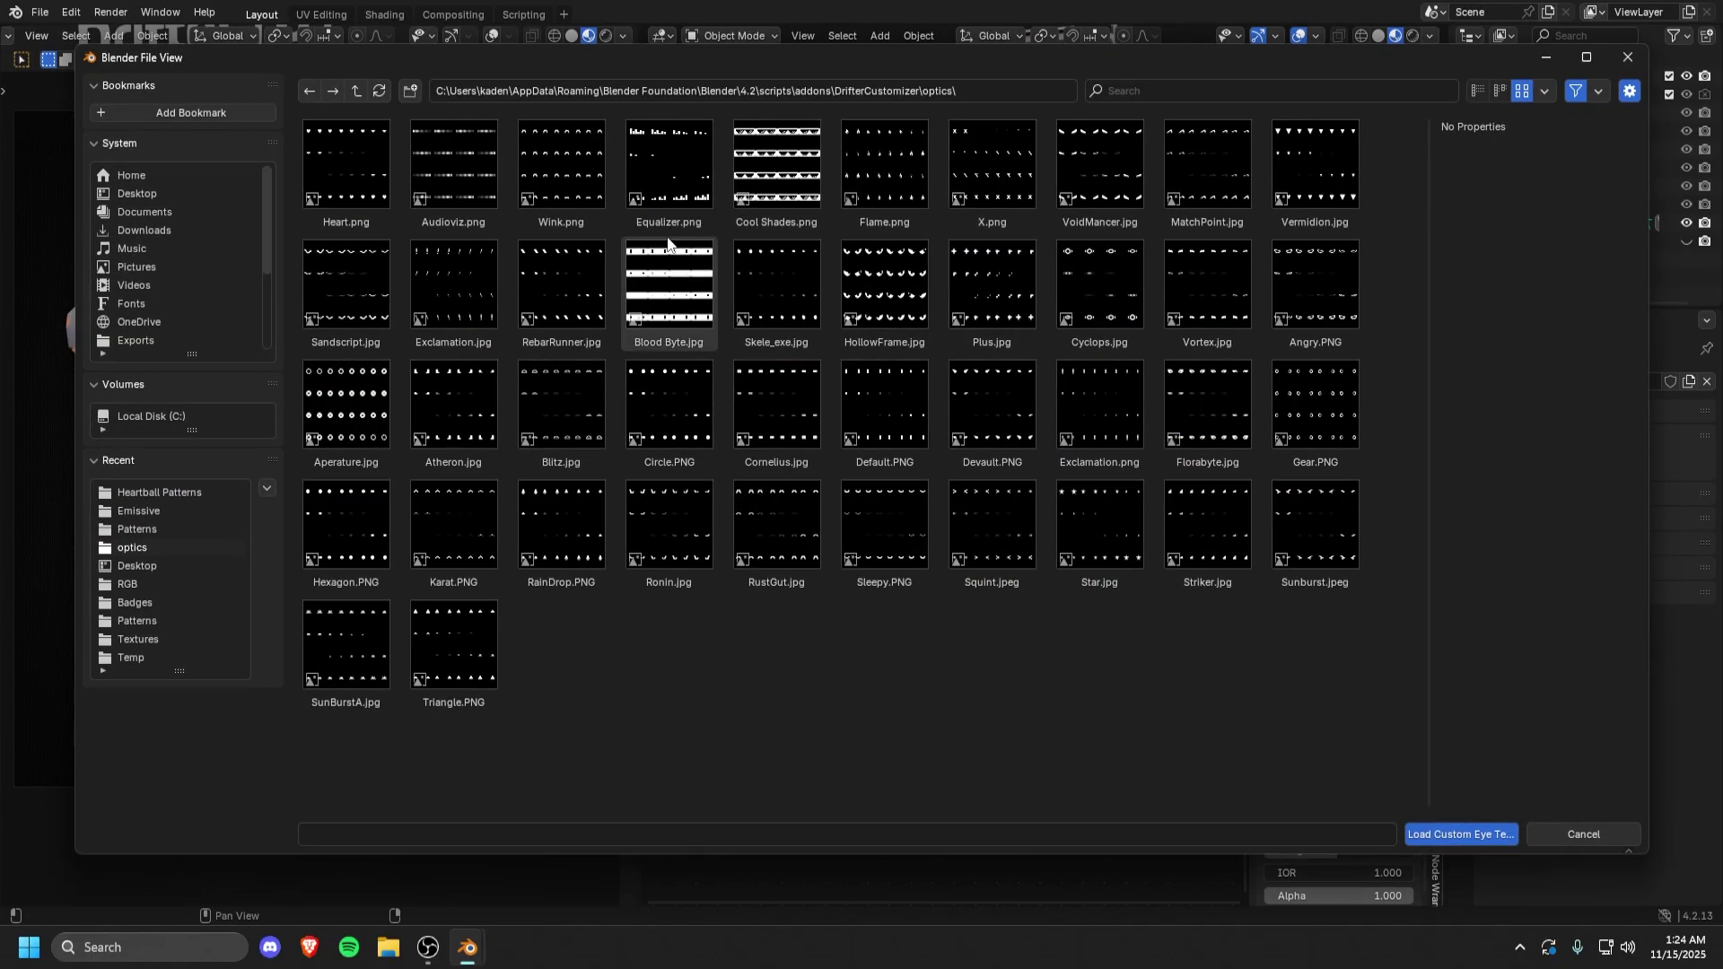
key(Escape)
click(498, 611)
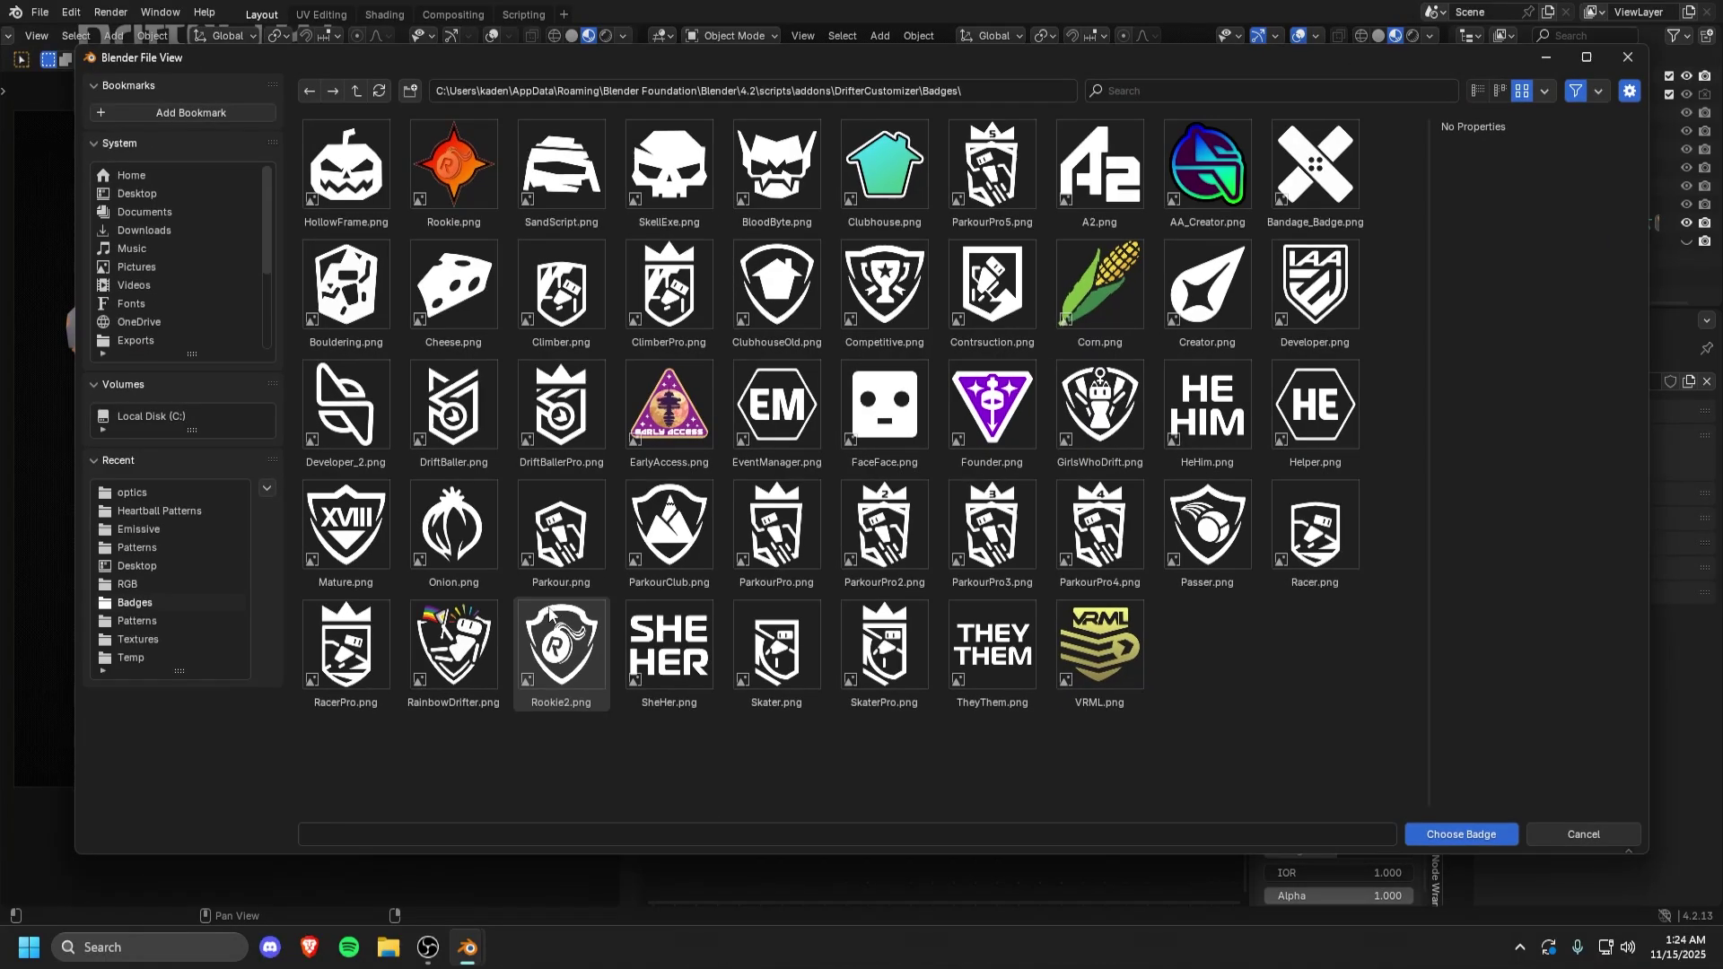
double_click(552, 612)
- Disable the Drifter's chest badge and enable it again
shift+middle_drag(1021, 385, 1048, 327)
scroll(1048, 326, up, 5)
click(547, 632)
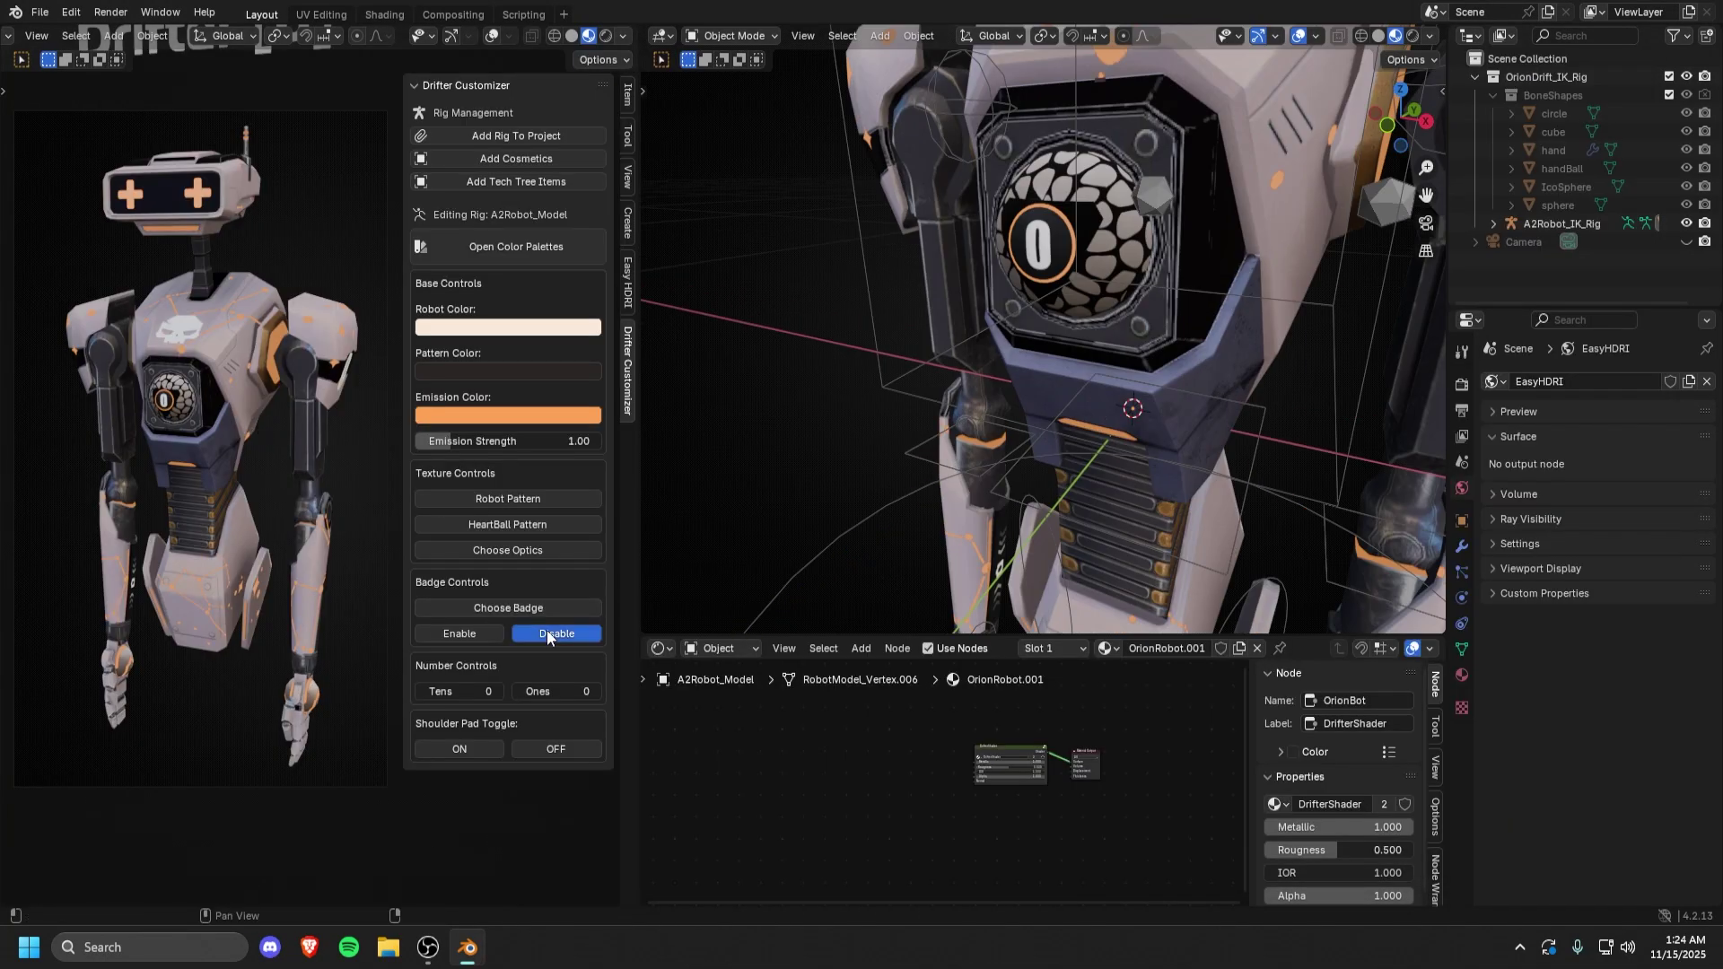
scroll(1054, 313, down, 4)
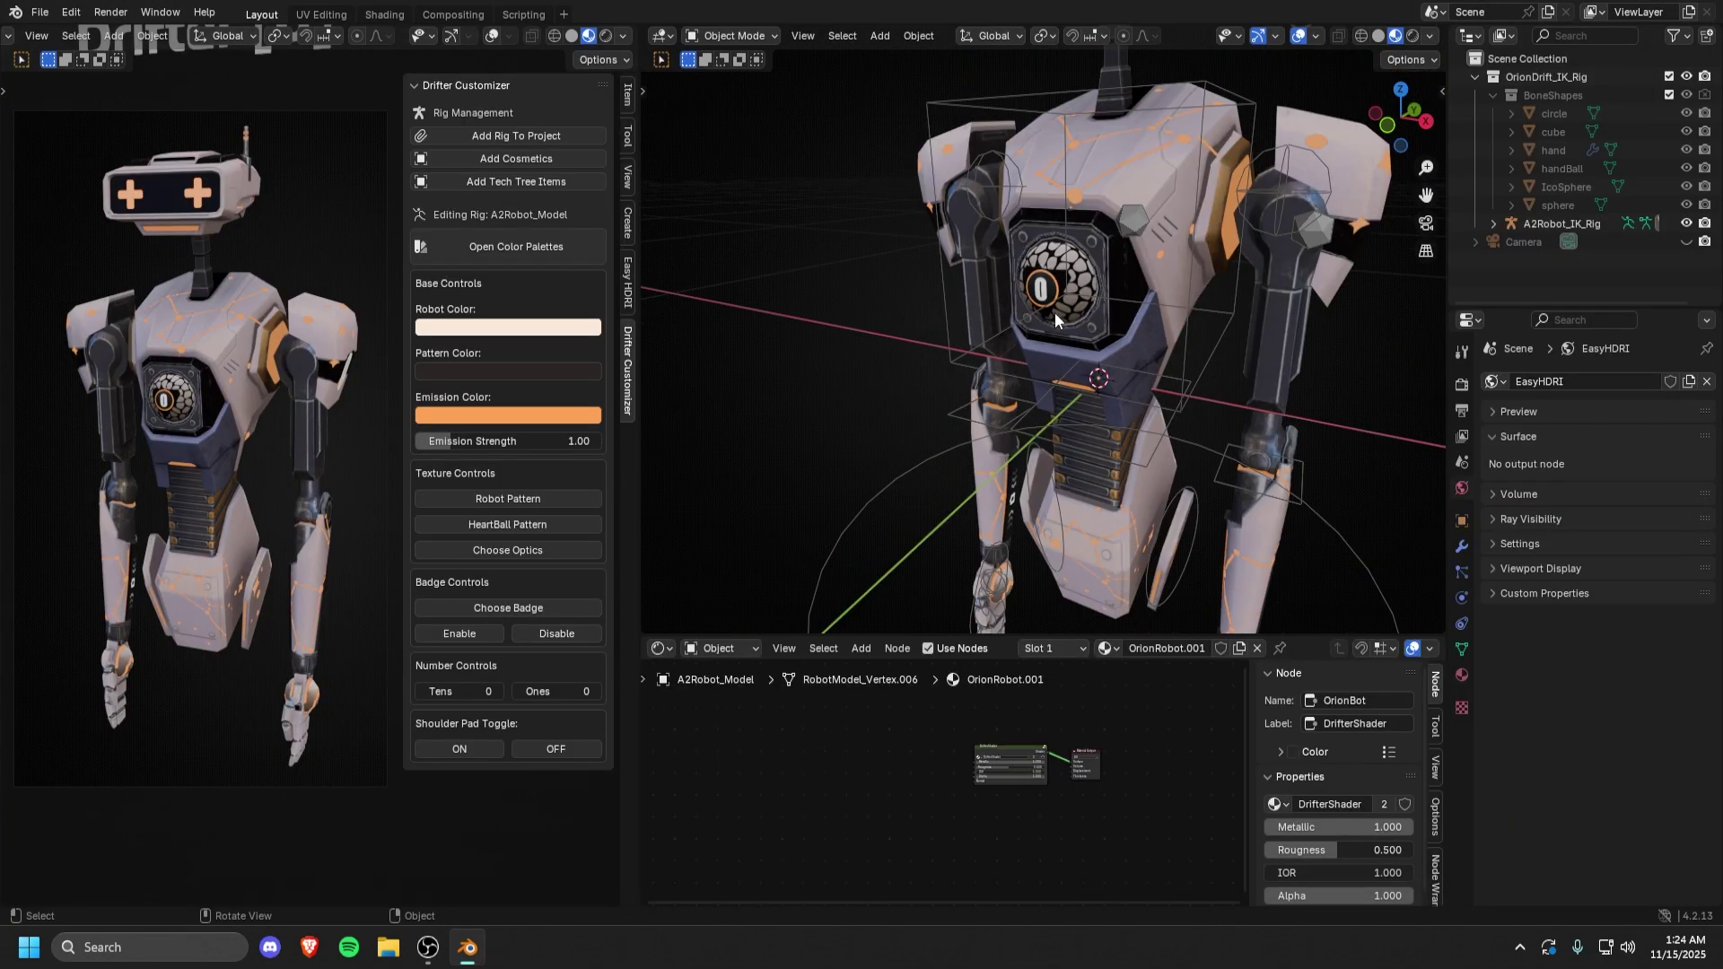
click(443, 633)
- Set the Drifter's number to 53, with 5 for the tens and 3 for the ones
middle_drag(930, 241, 987, 395)
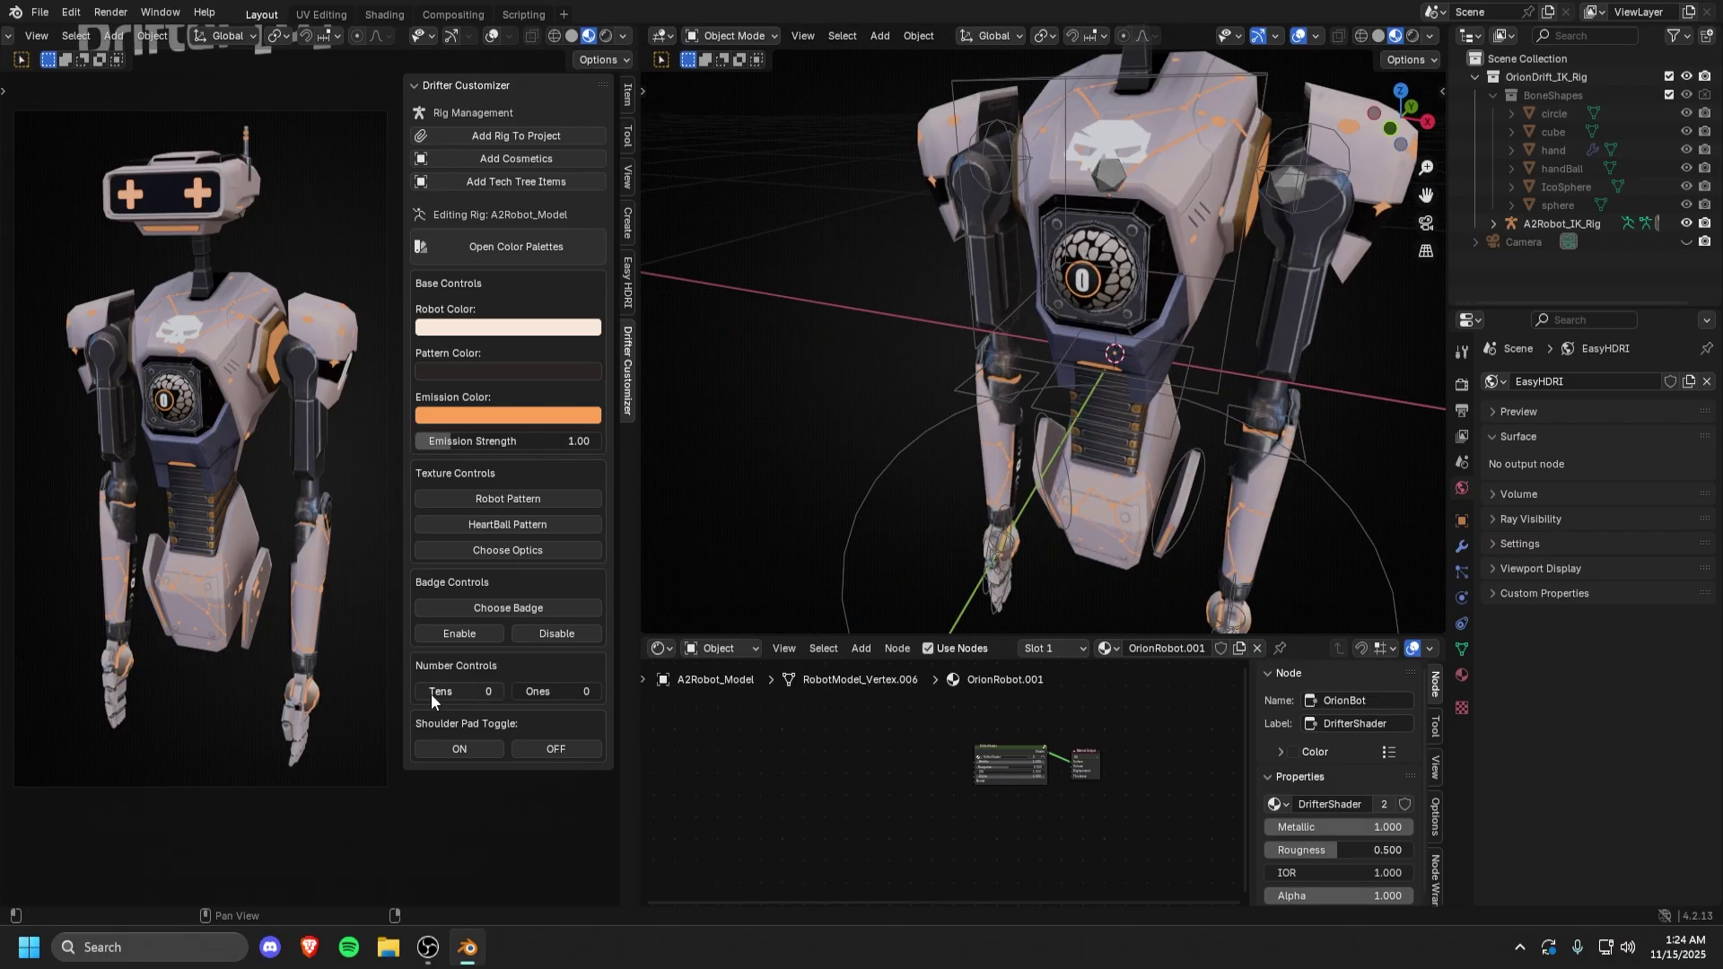
drag(431, 696, 564, 694)
right_click(490, 700)
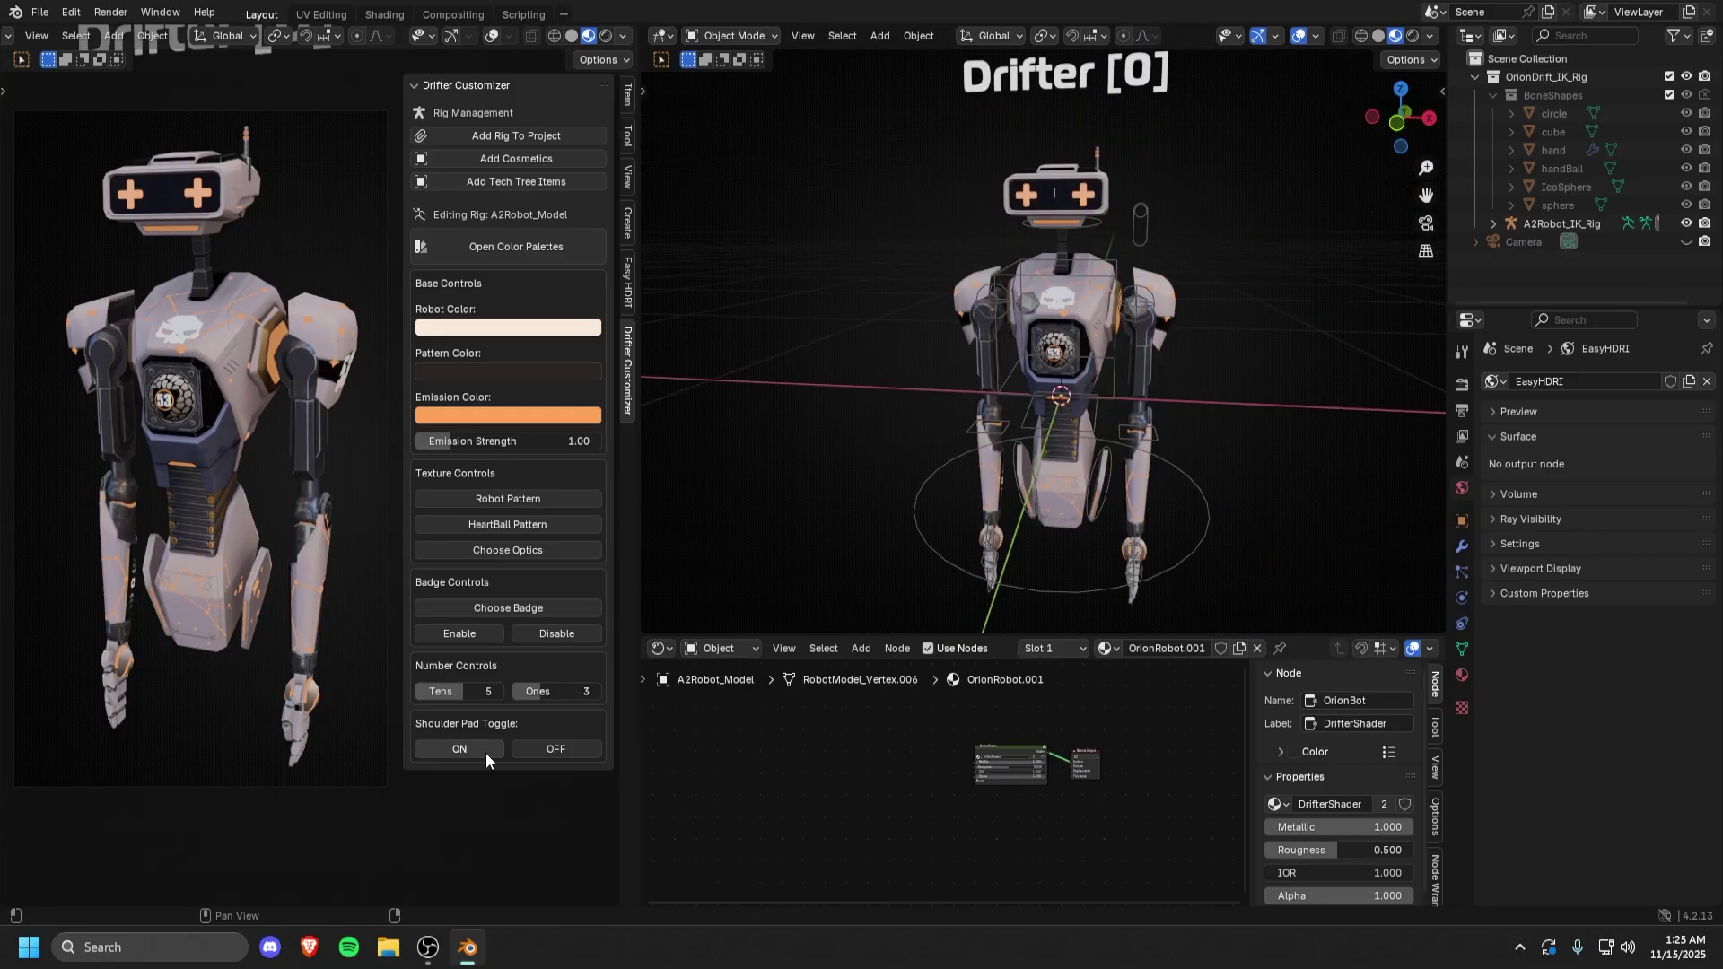
- Turn the Drifter's shoulder pads off and back on
middle_drag(951, 440, 1061, 414)
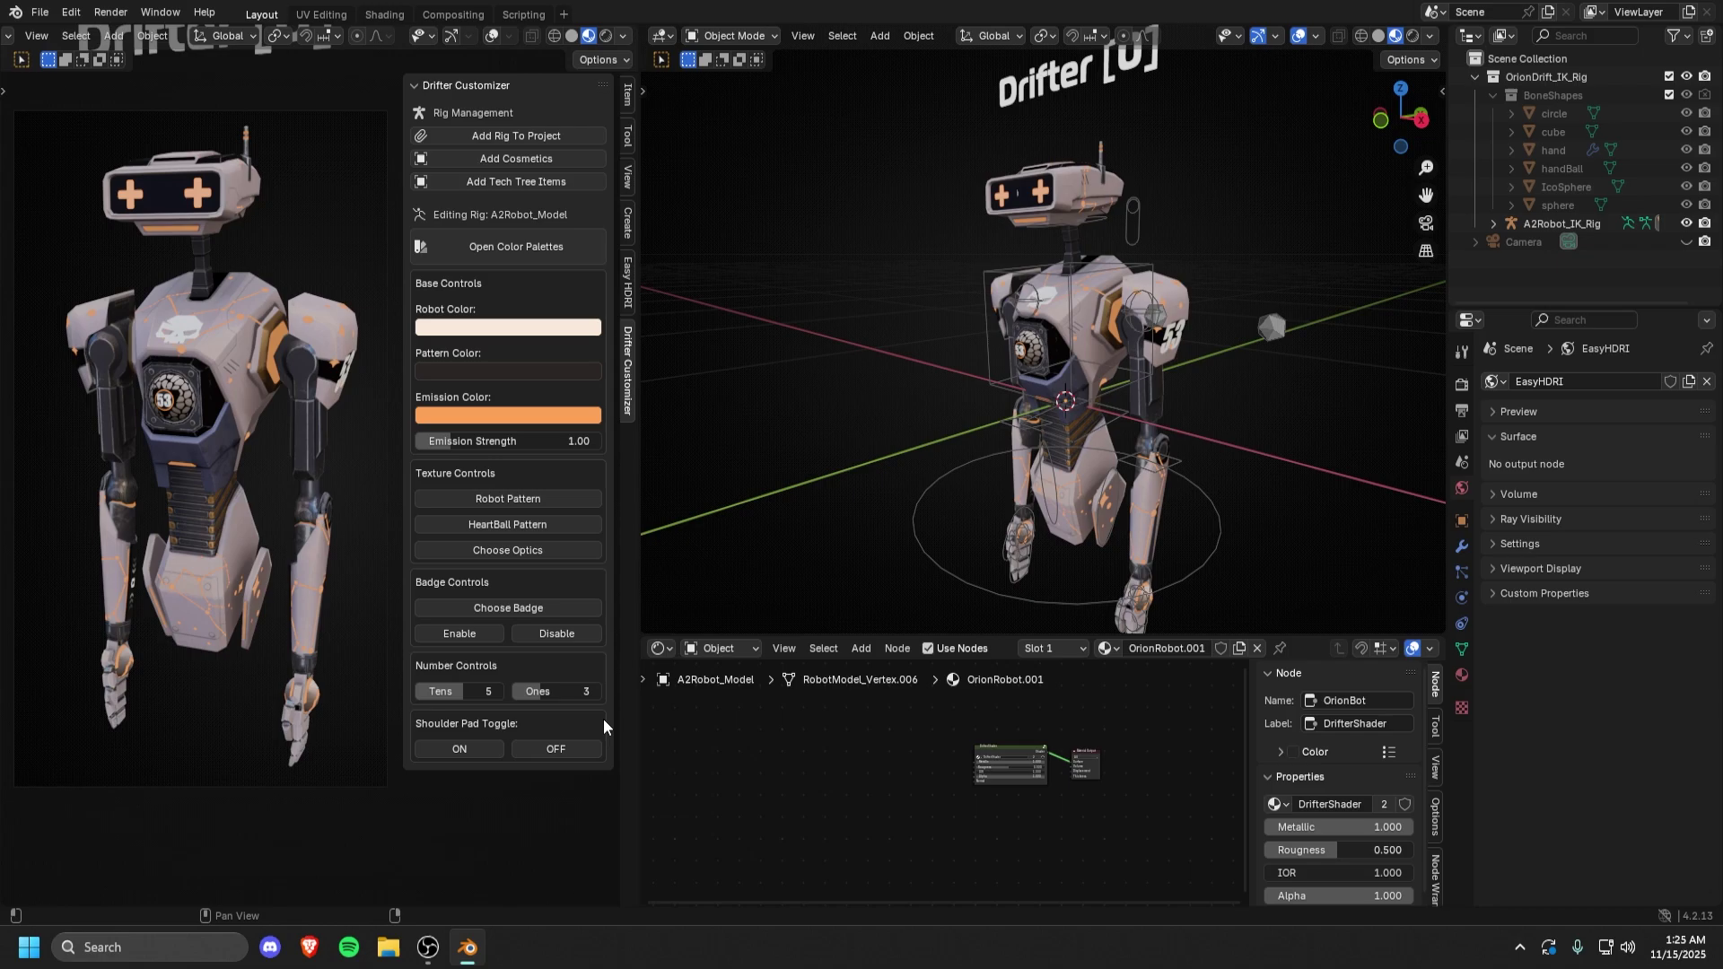
click(574, 748)
middle_drag(1129, 366, 1174, 363)
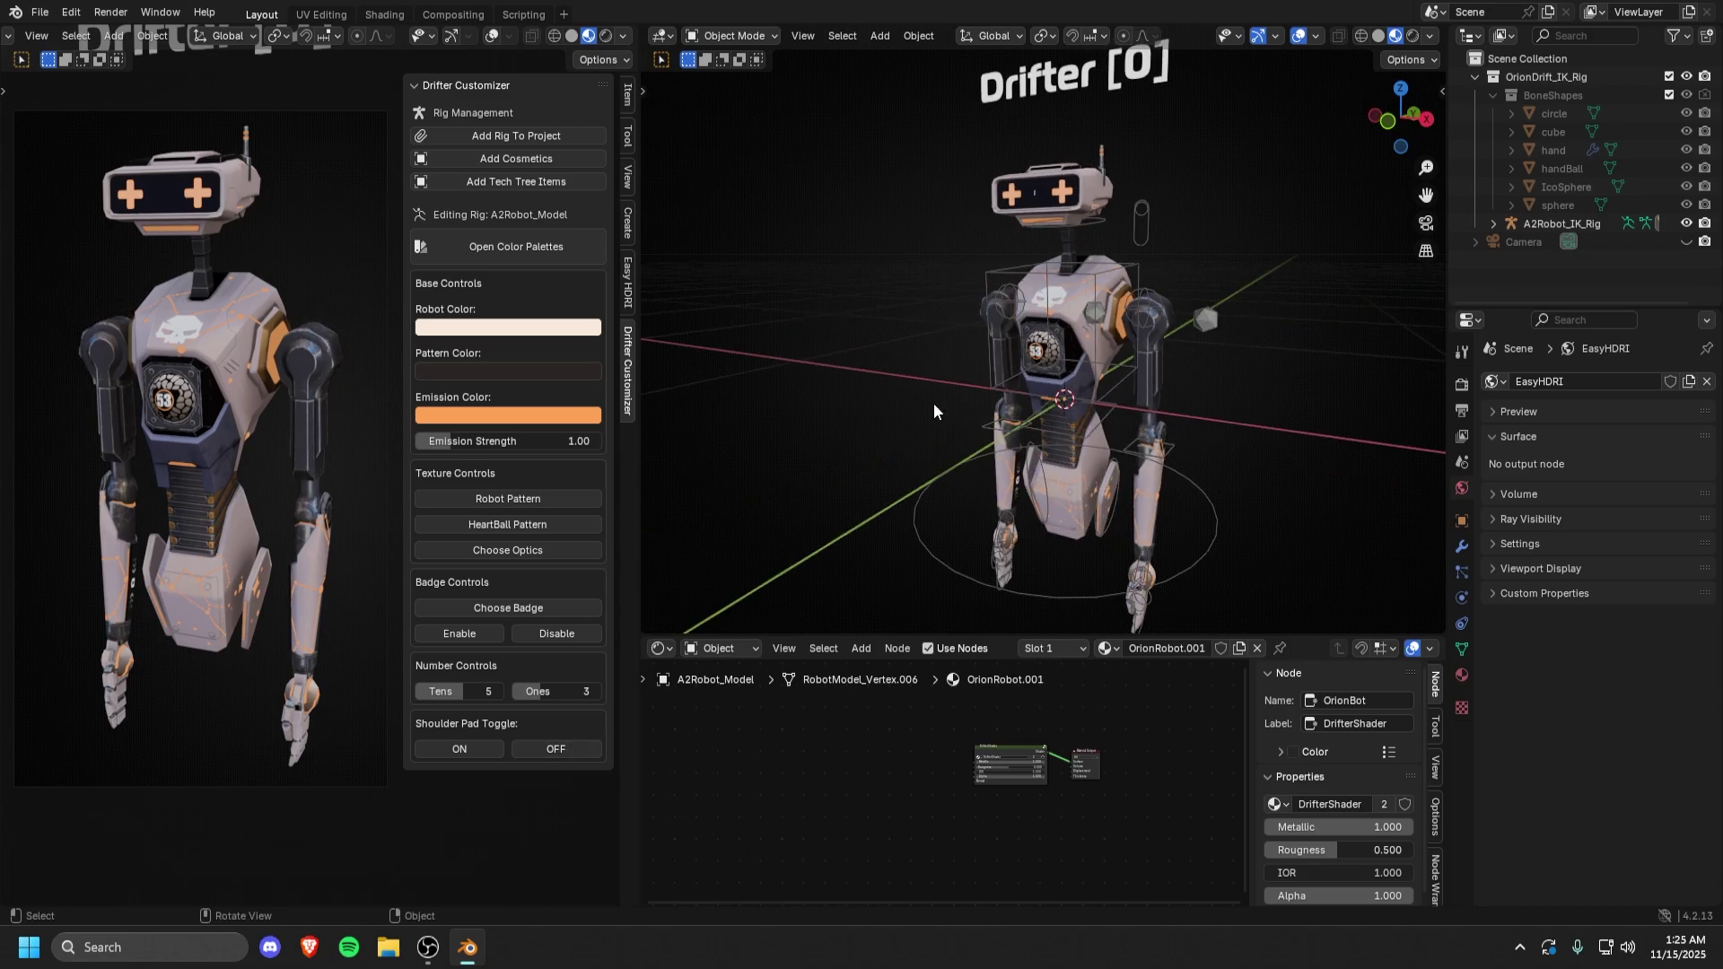
click(460, 749)
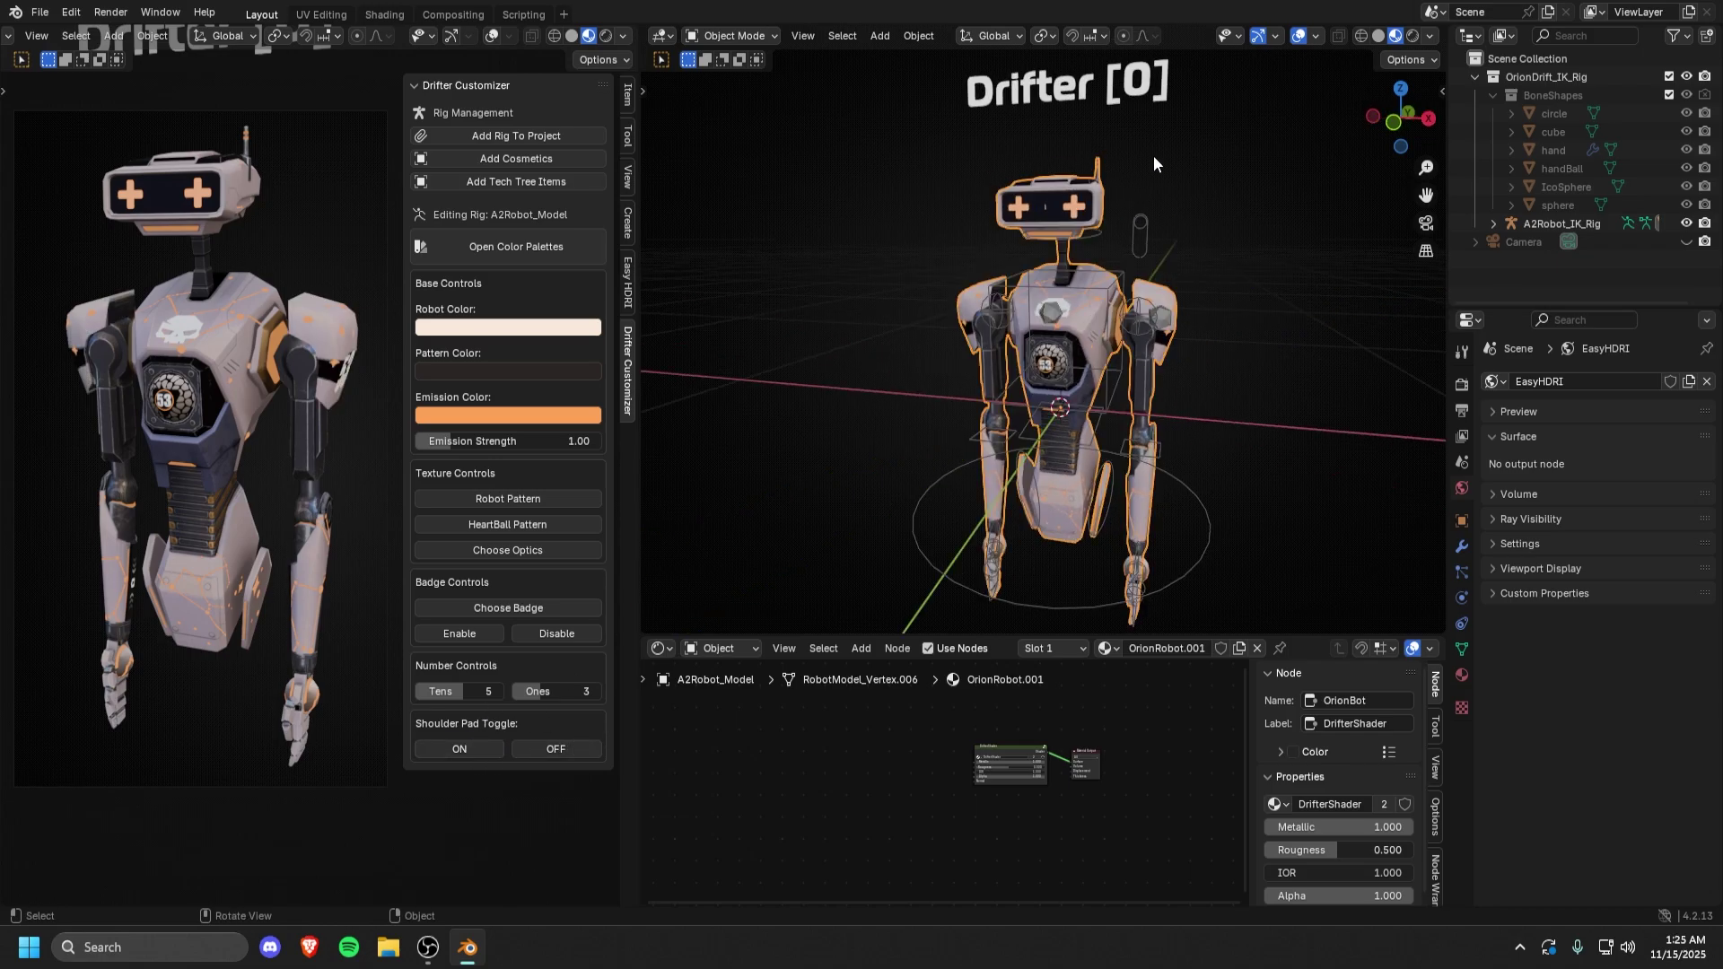
- Open the cosmetics library, display its items as thumbnails and browse them
mouse_move(1165, 438)
middle_down()
mouse_move(1124, 427)
mouse_move(1163, 418)
middle_up()
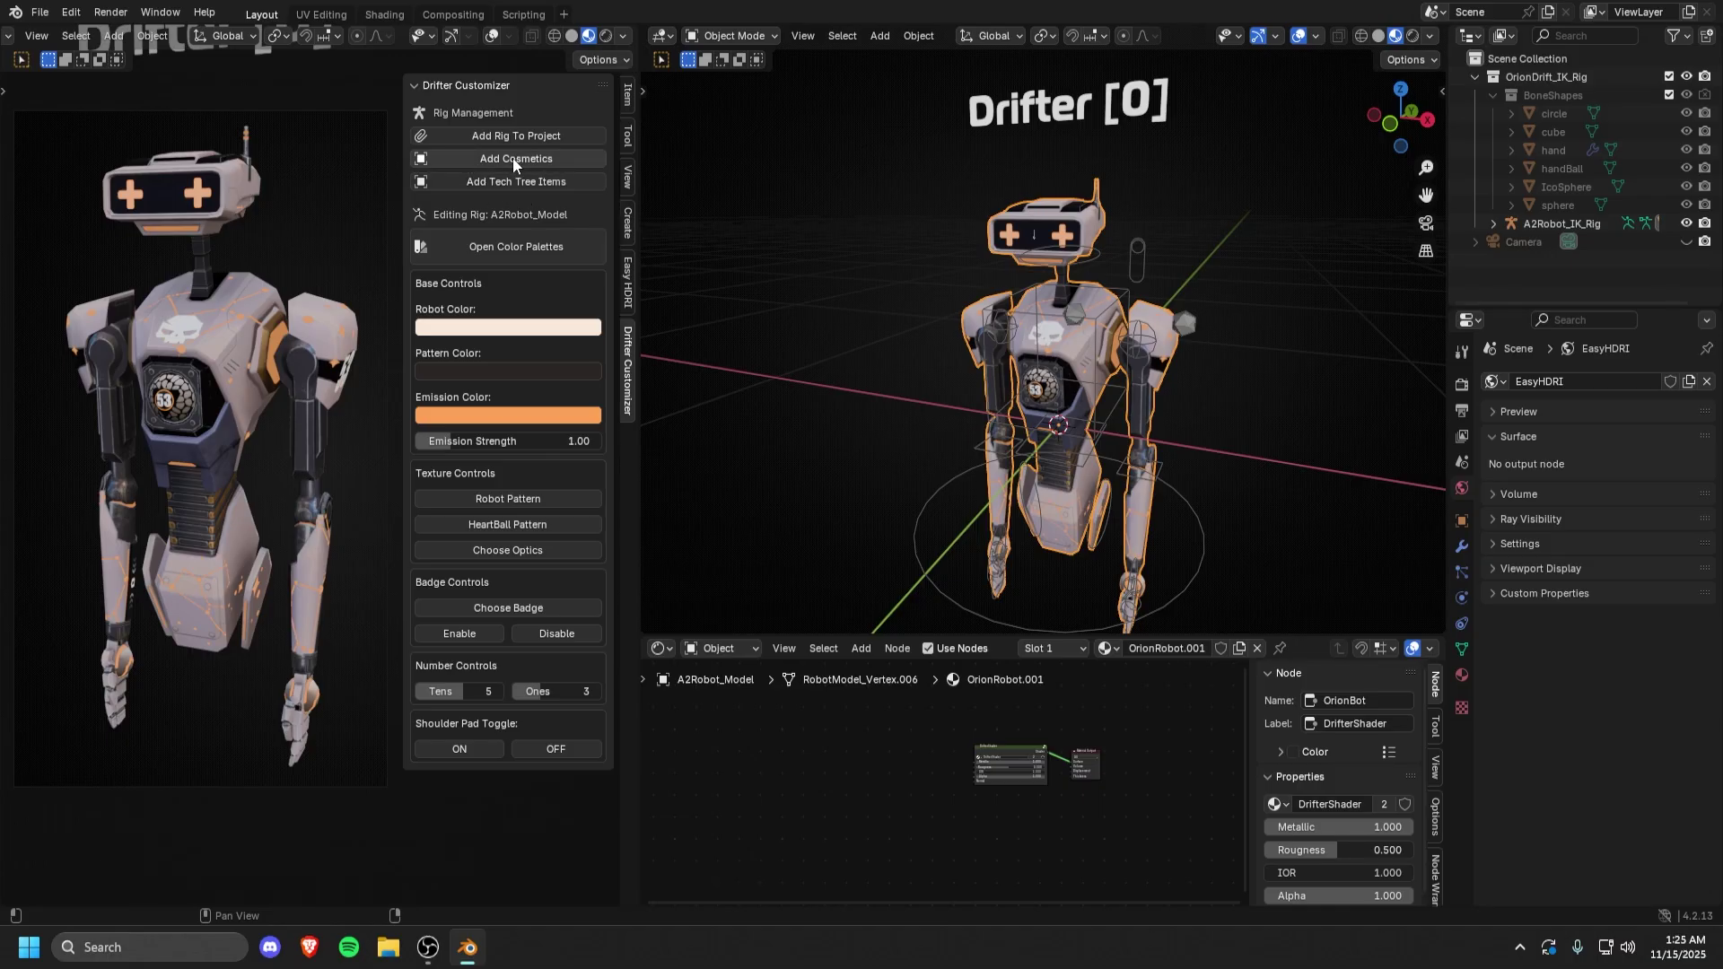
middle_drag(945, 181, 750, 196)
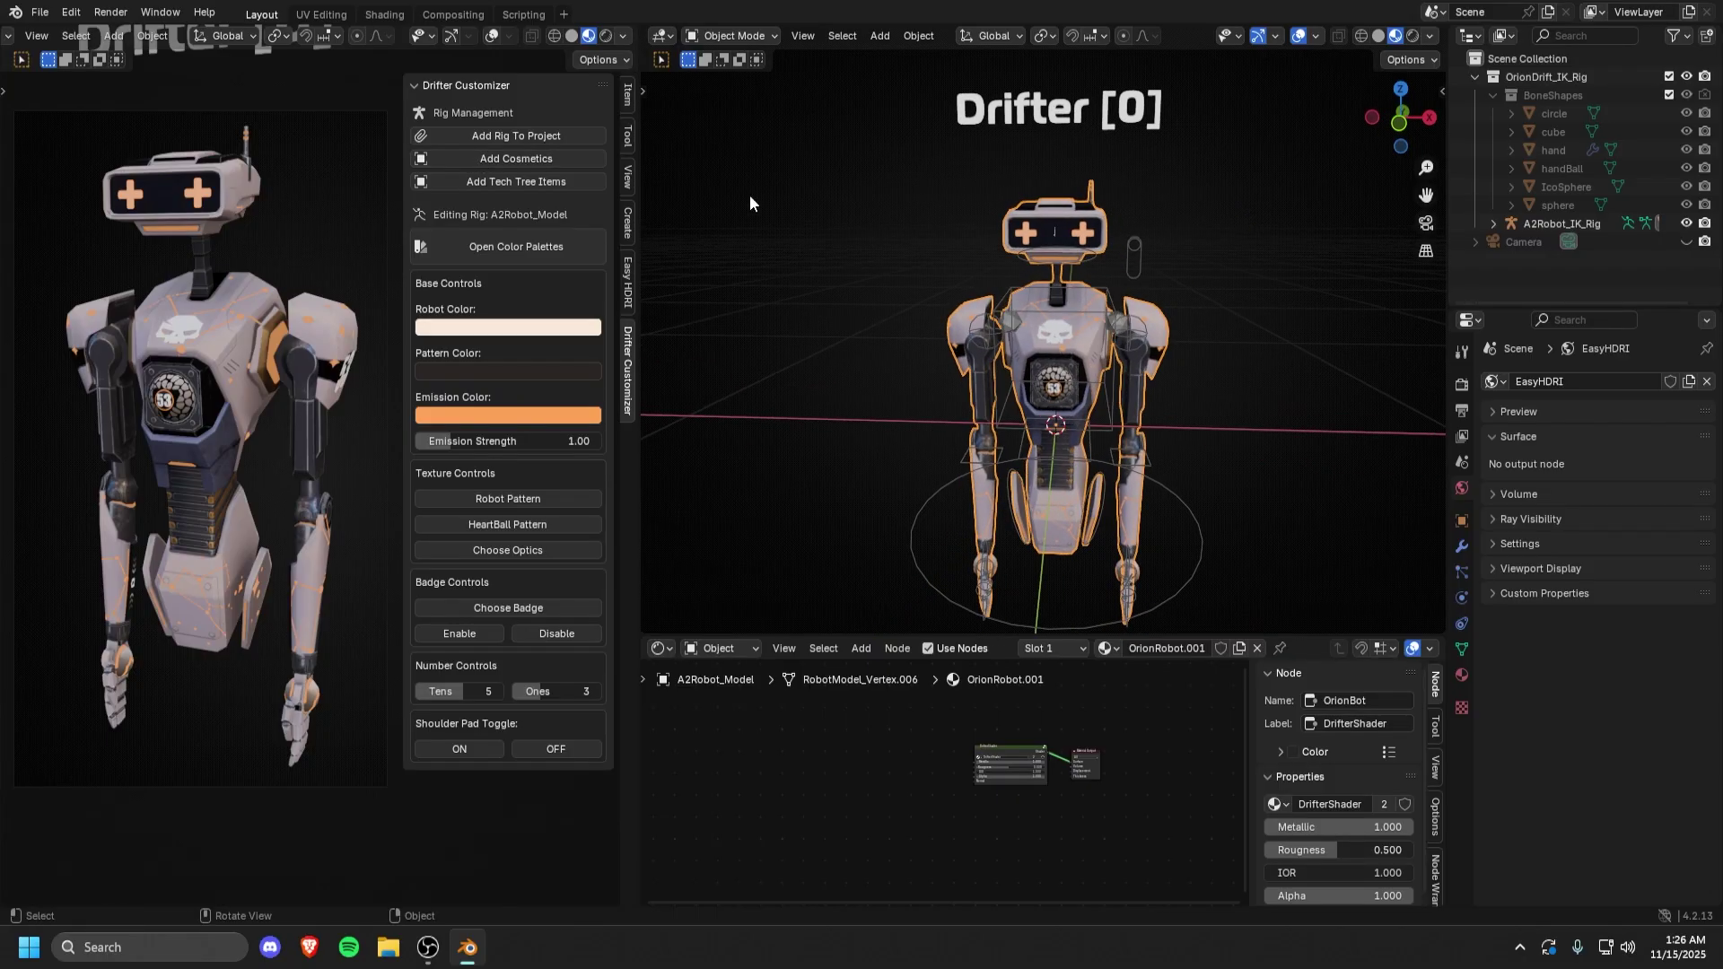
click(515, 158)
click(1426, 89)
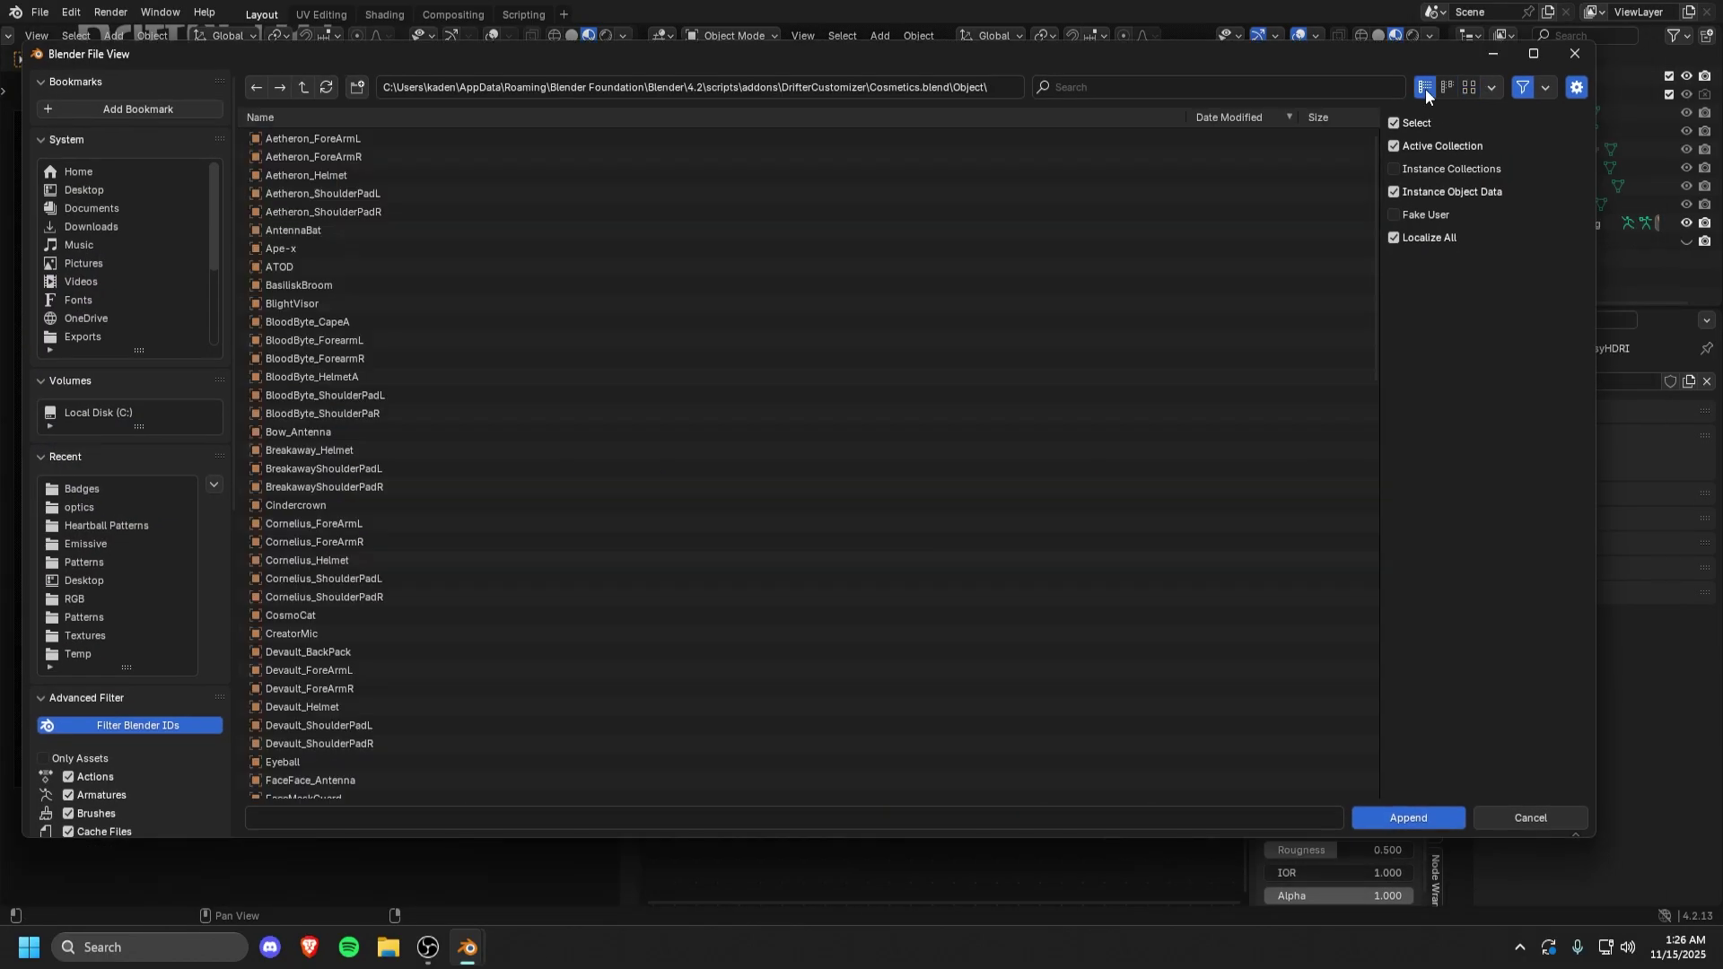
click(1471, 88)
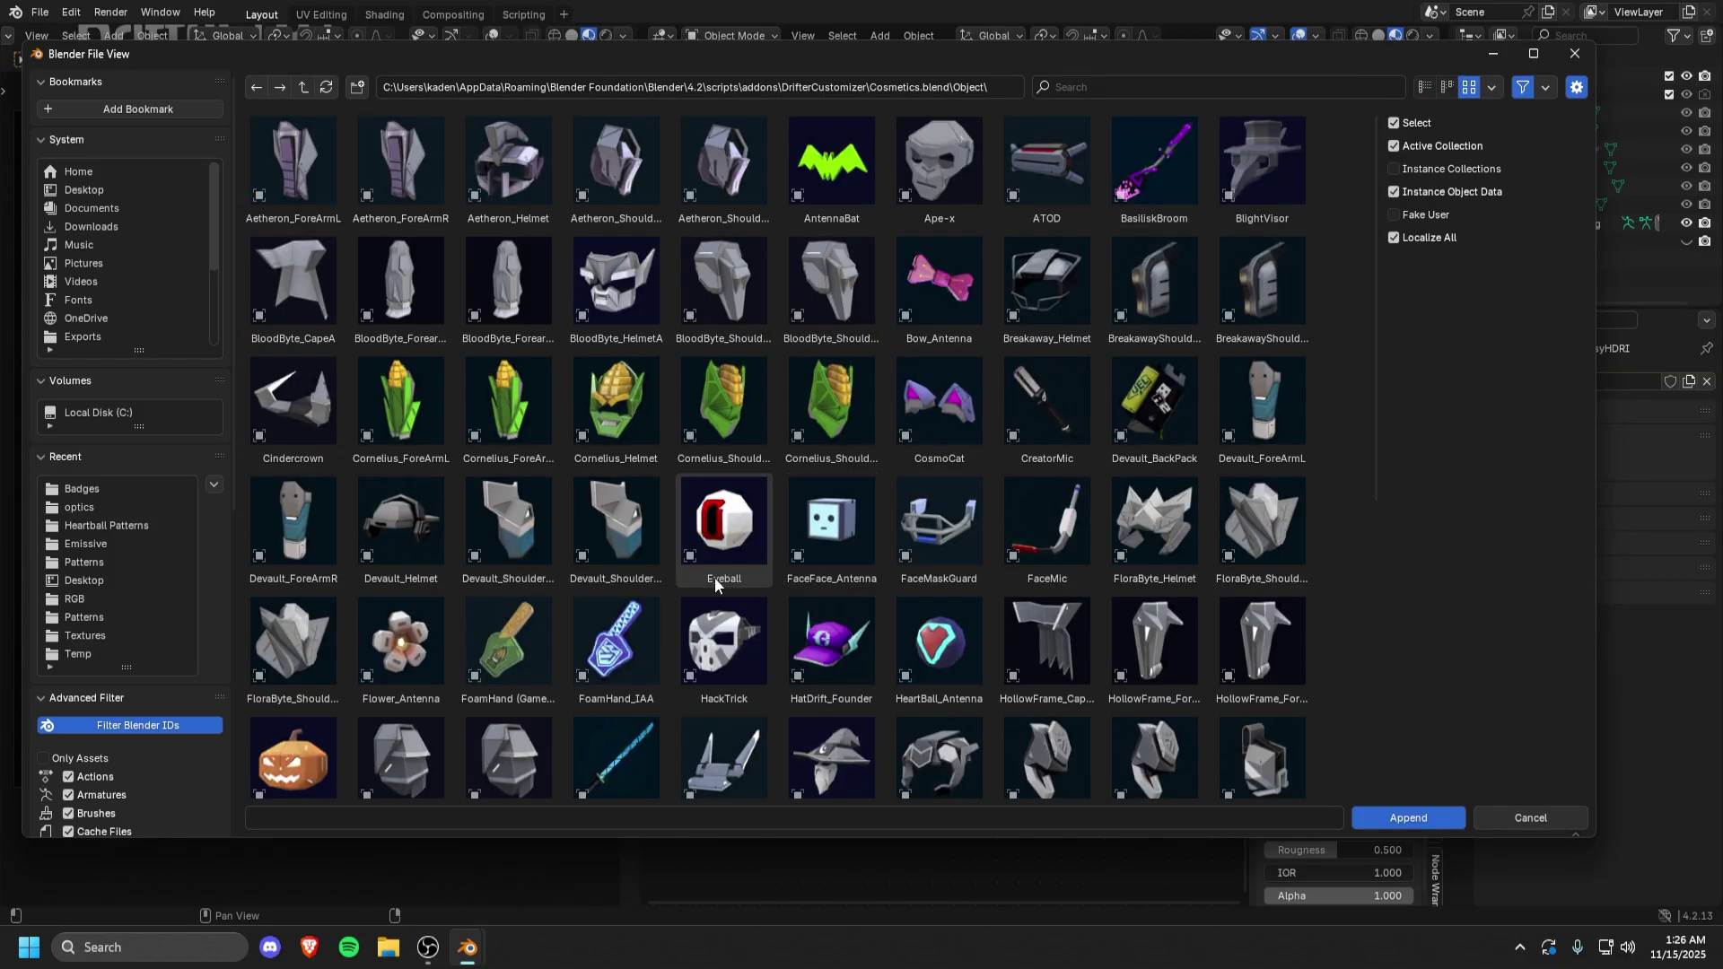
scroll(767, 576, down, 3)
scroll(767, 575, up, 3)
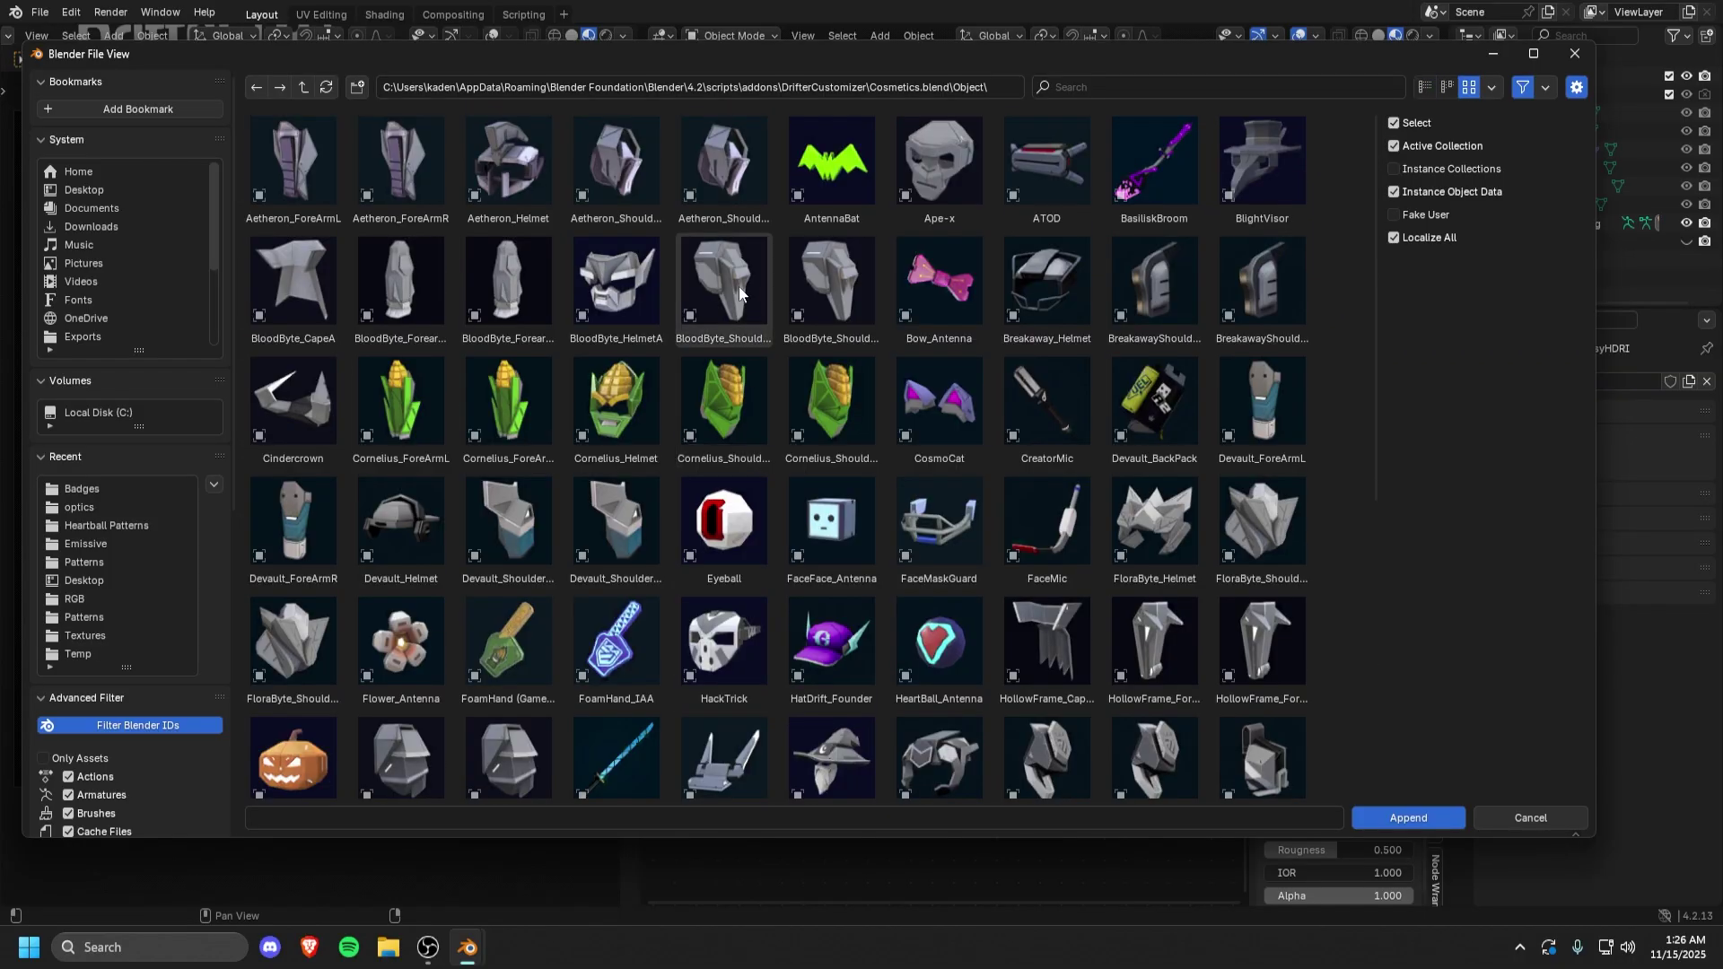
- Append the full BloodByte set: cape, both forearms, helmet and both shoulder pads
click(304, 302)
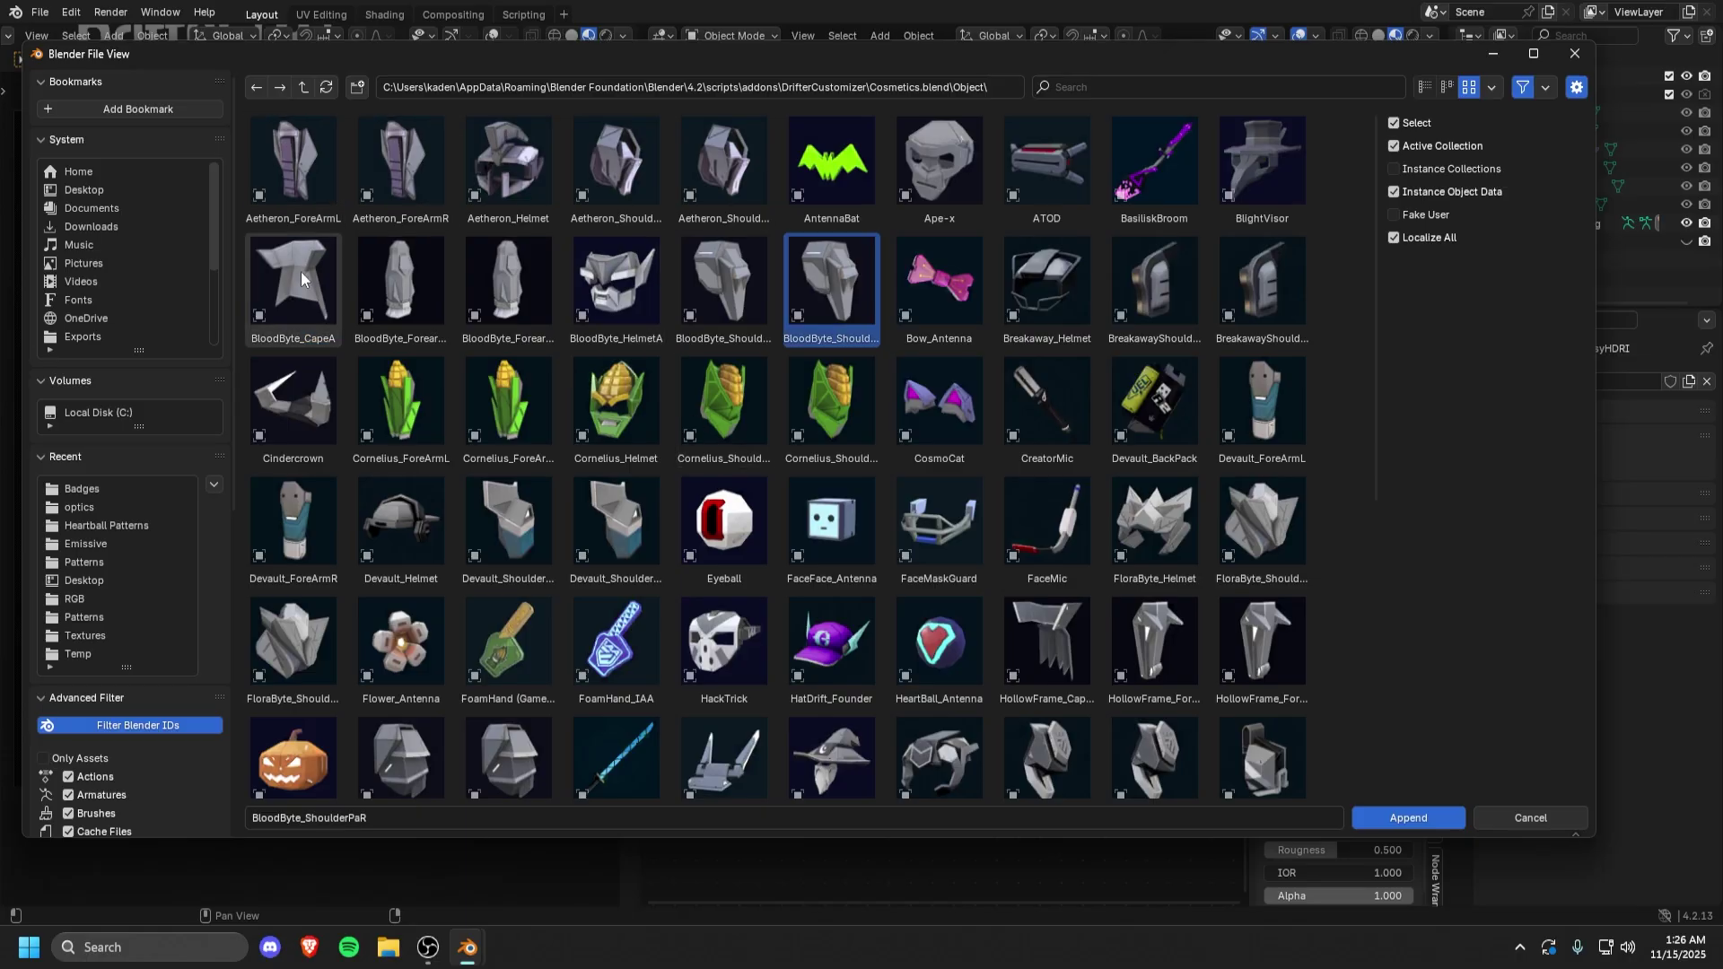
shift+click(727, 280)
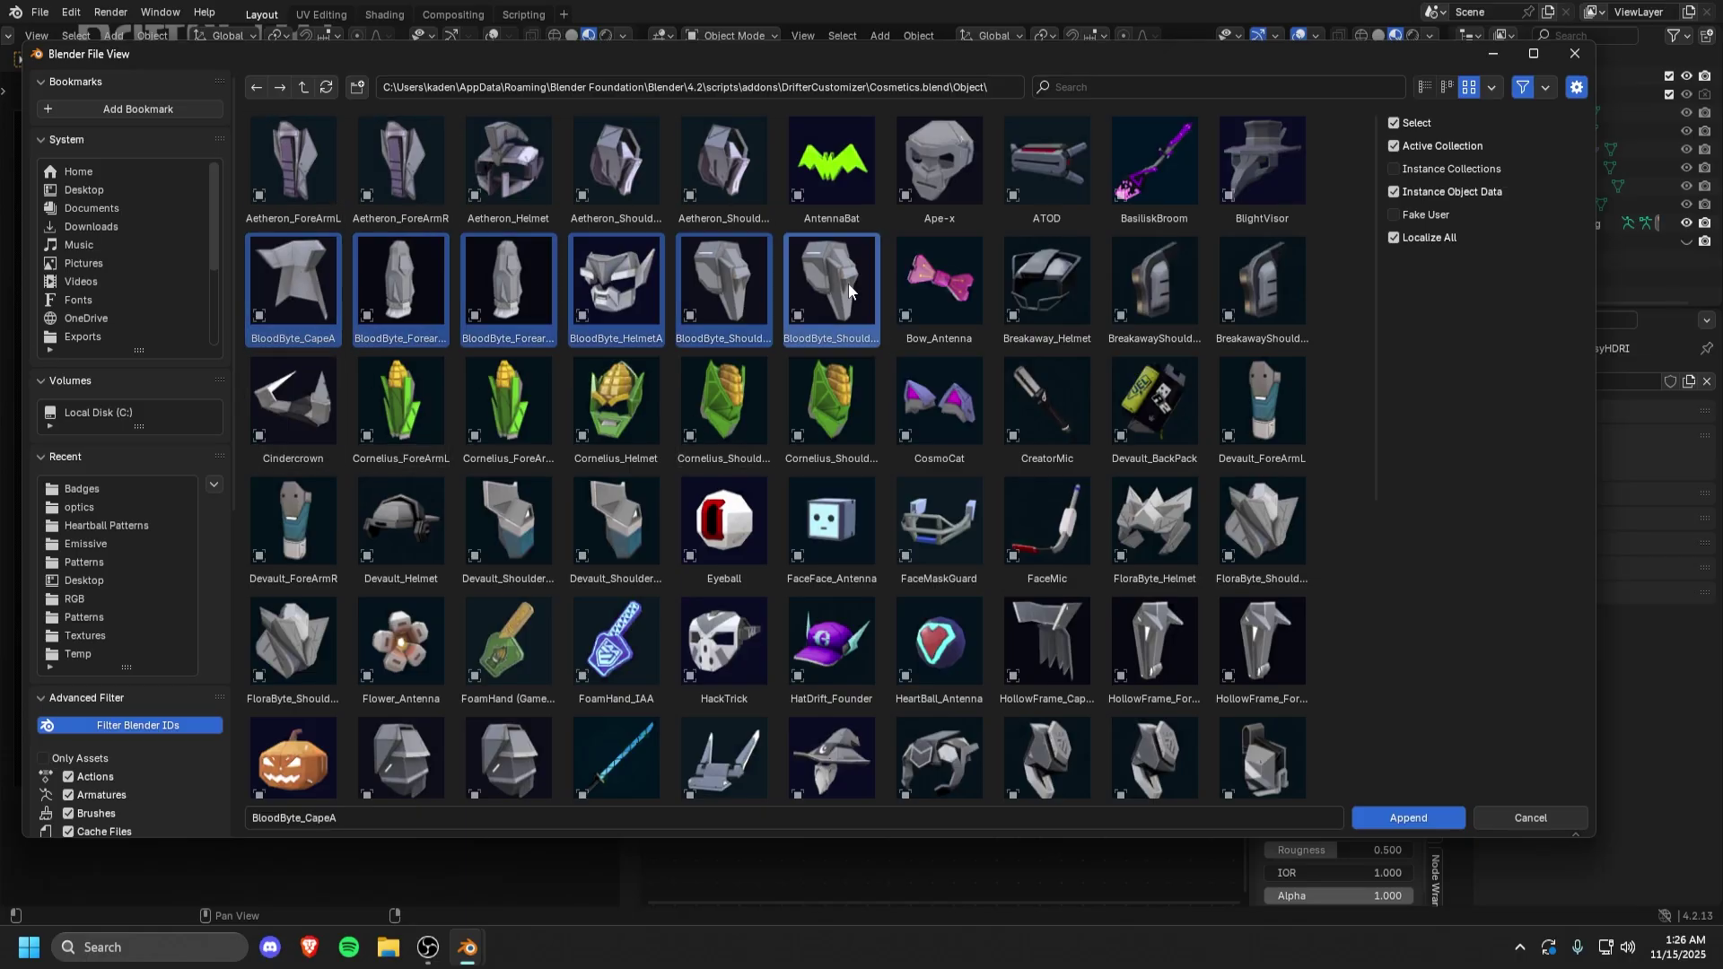
shift+click(843, 273)
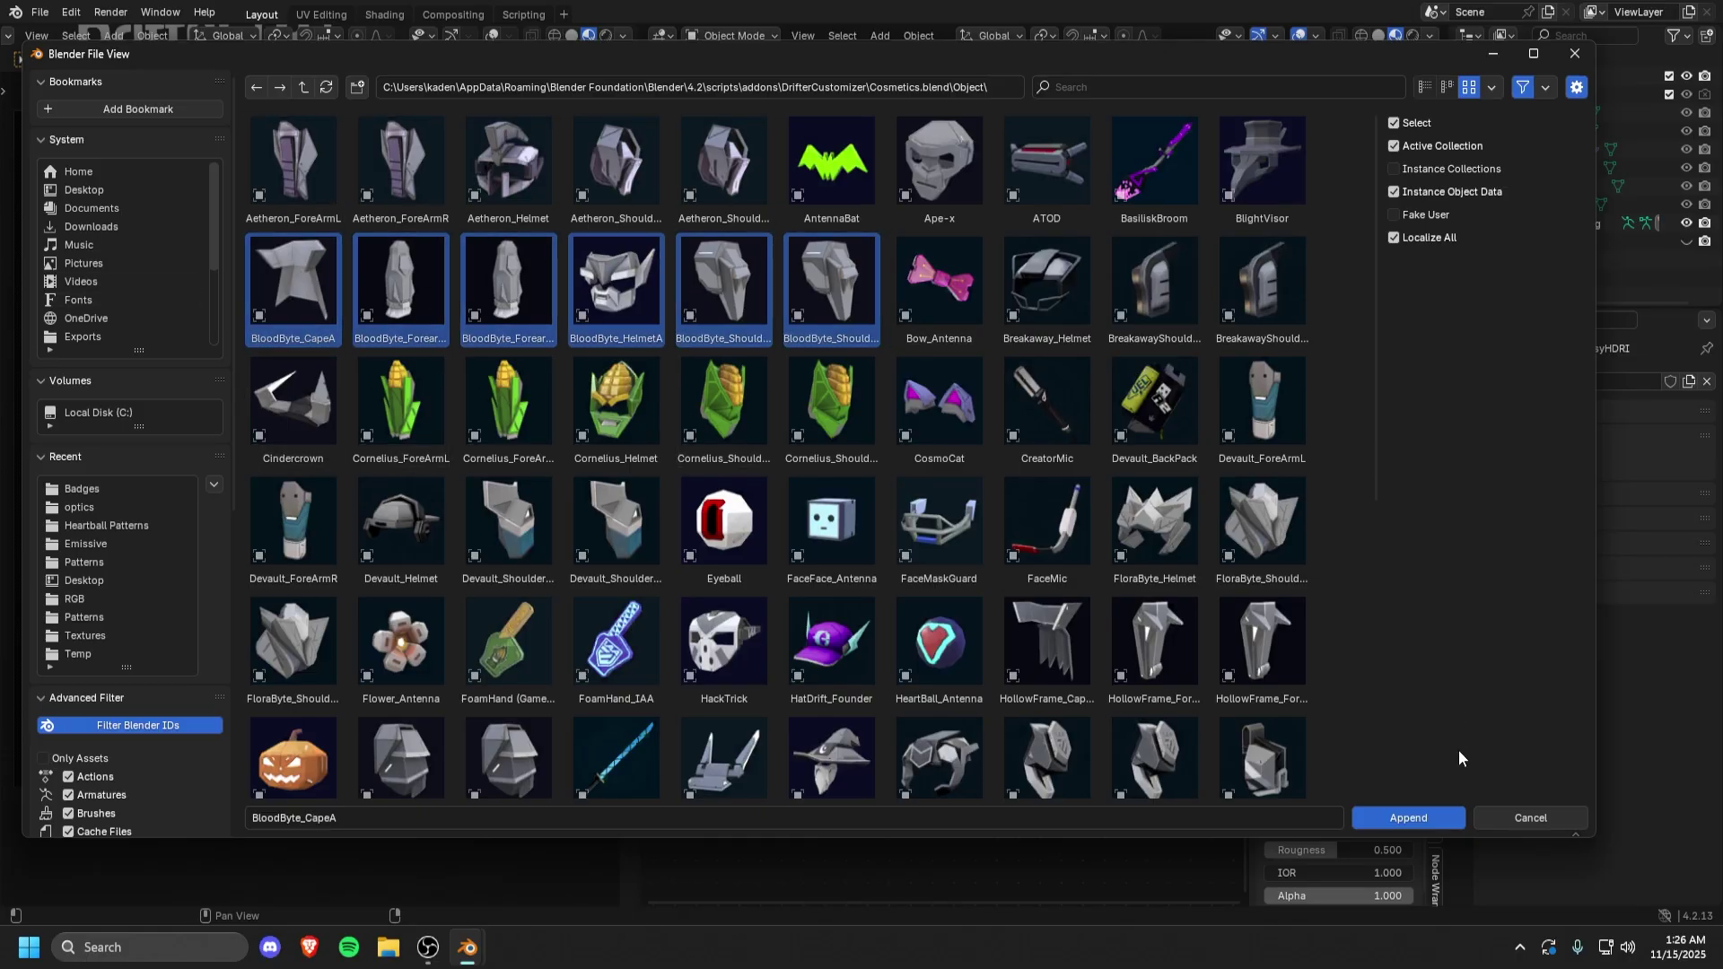
click(1408, 818)
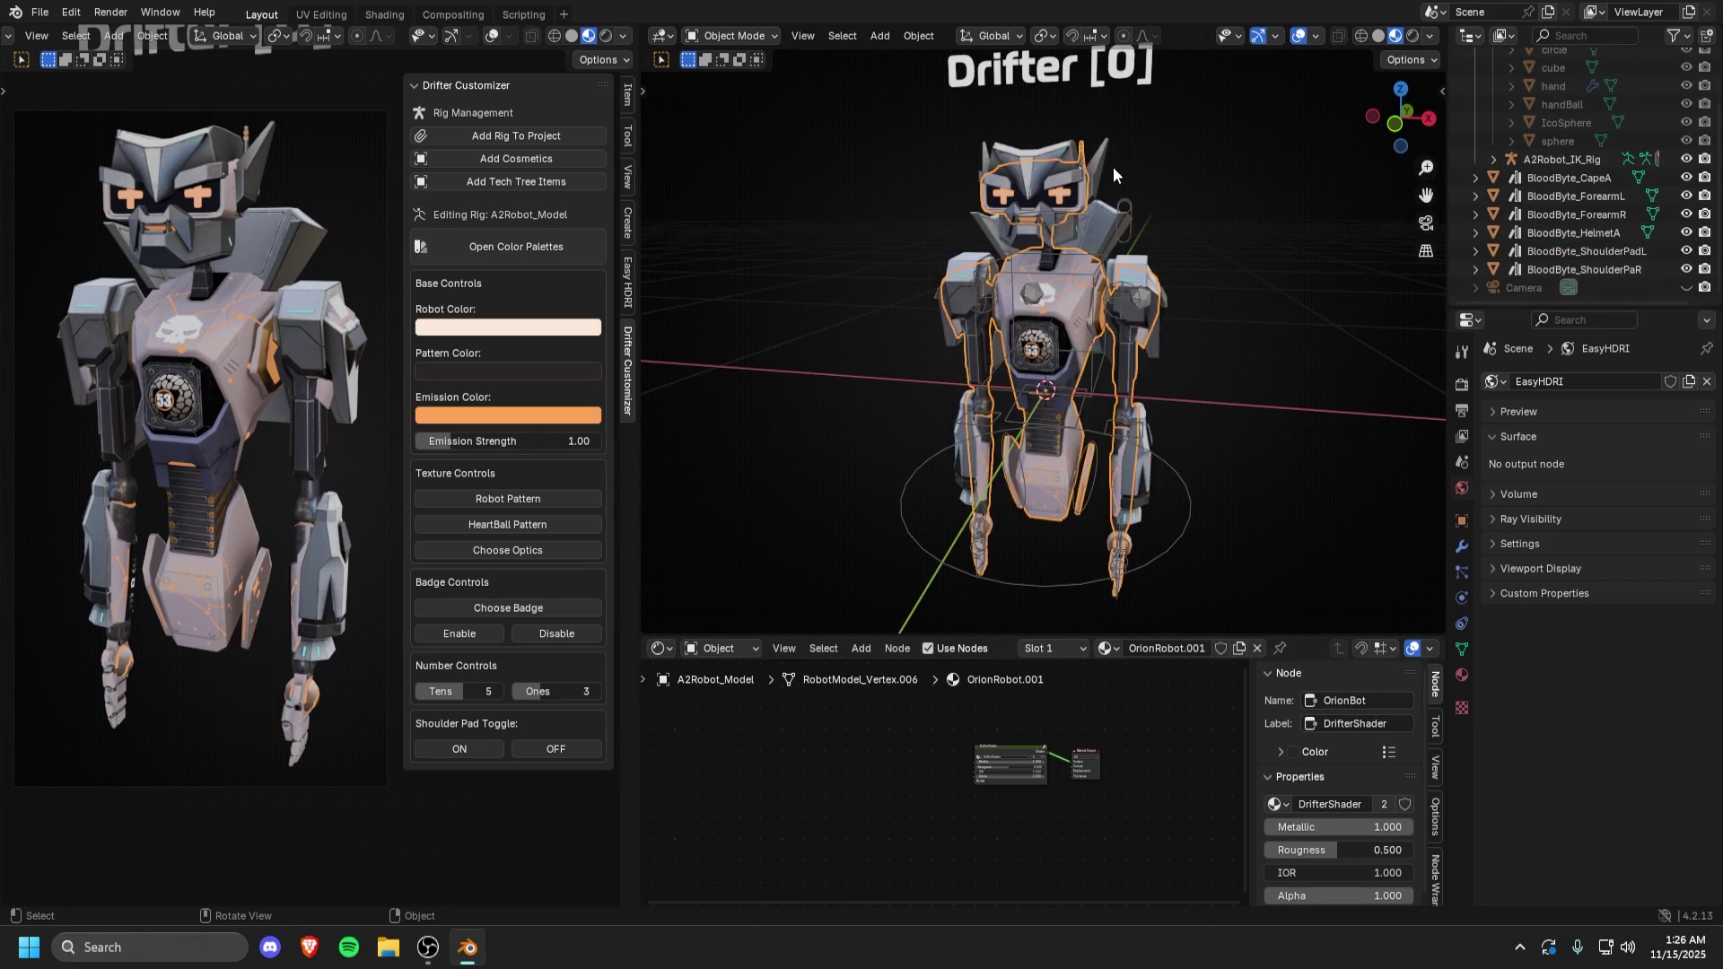
- Select all six BloodByte cosmetics and try color palettes such as BINARYBLUE on them, finishing with CLUBMEMBER
click(1119, 208)
click(1461, 676)
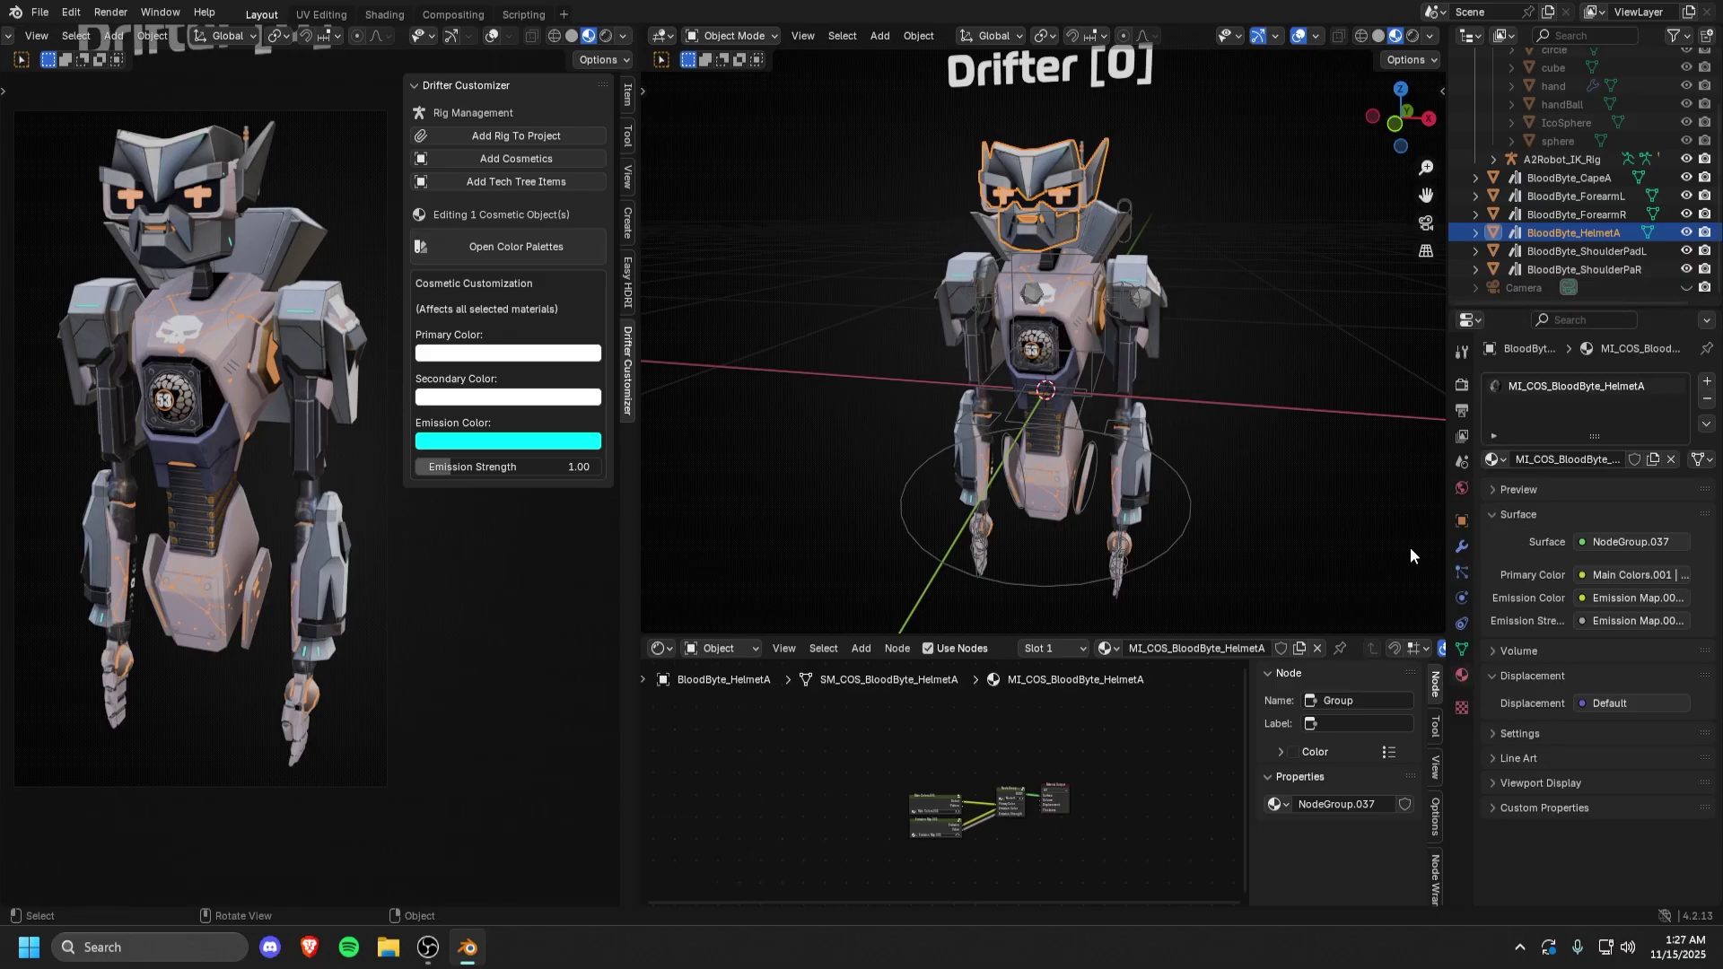
click(1572, 180)
shift+click(1560, 271)
middle_drag(1032, 243, 962, 195)
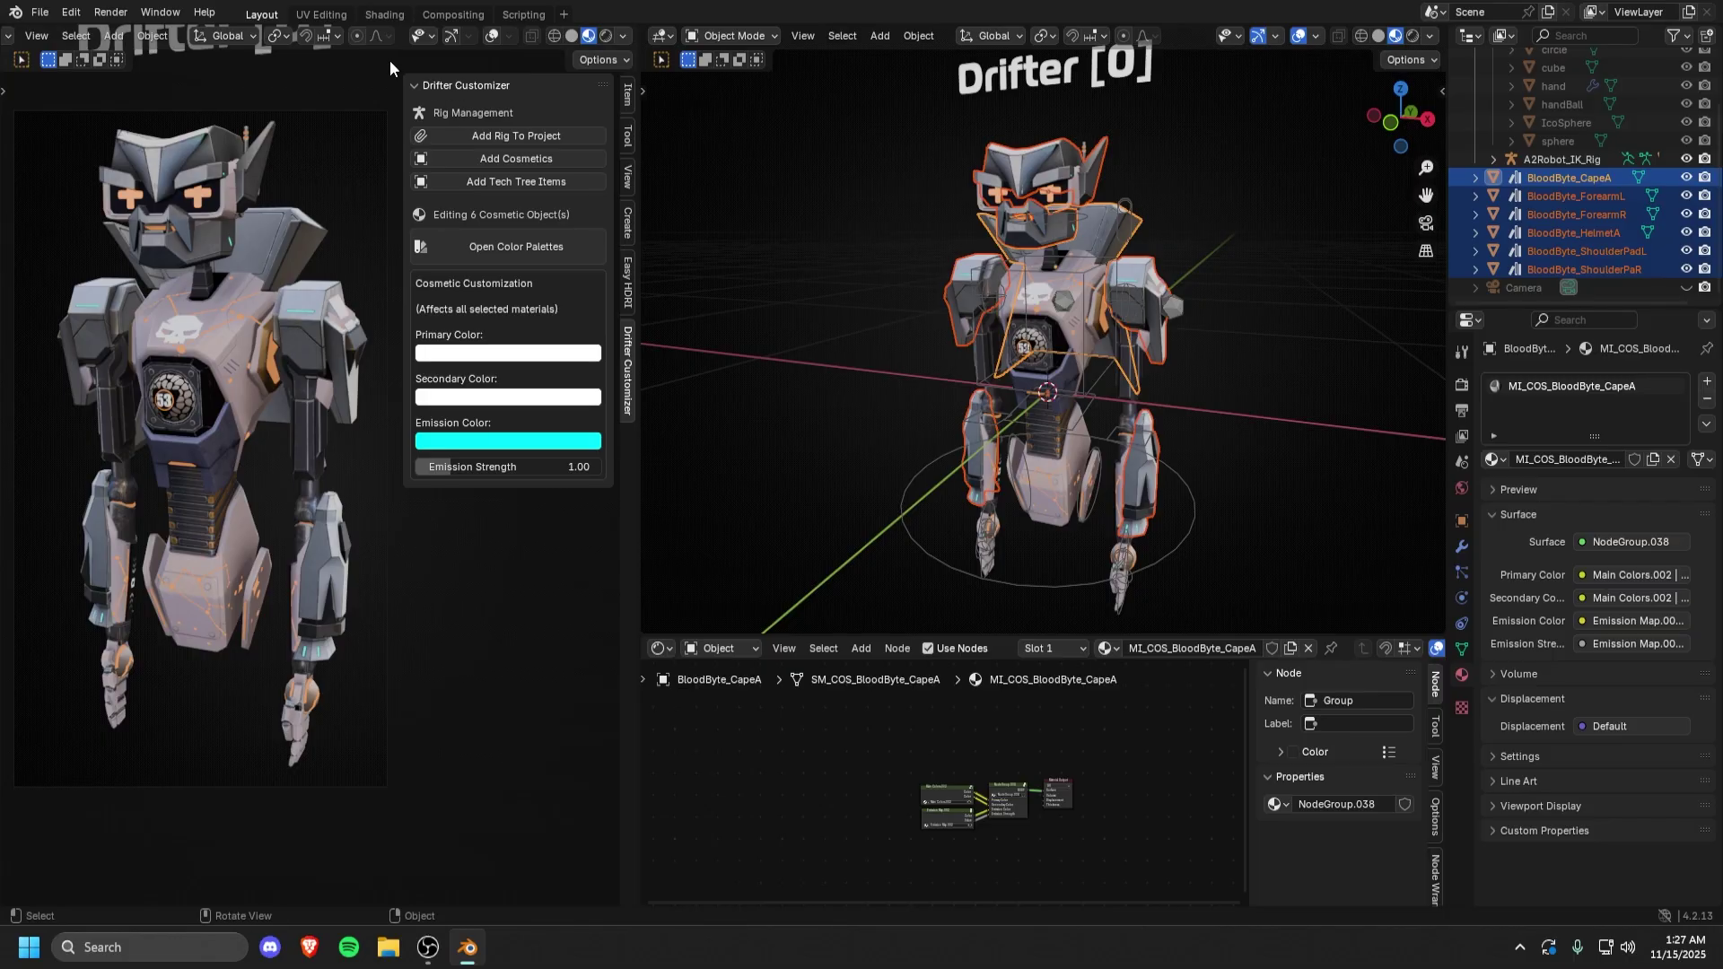
middle_drag(1055, 261, 892, 198)
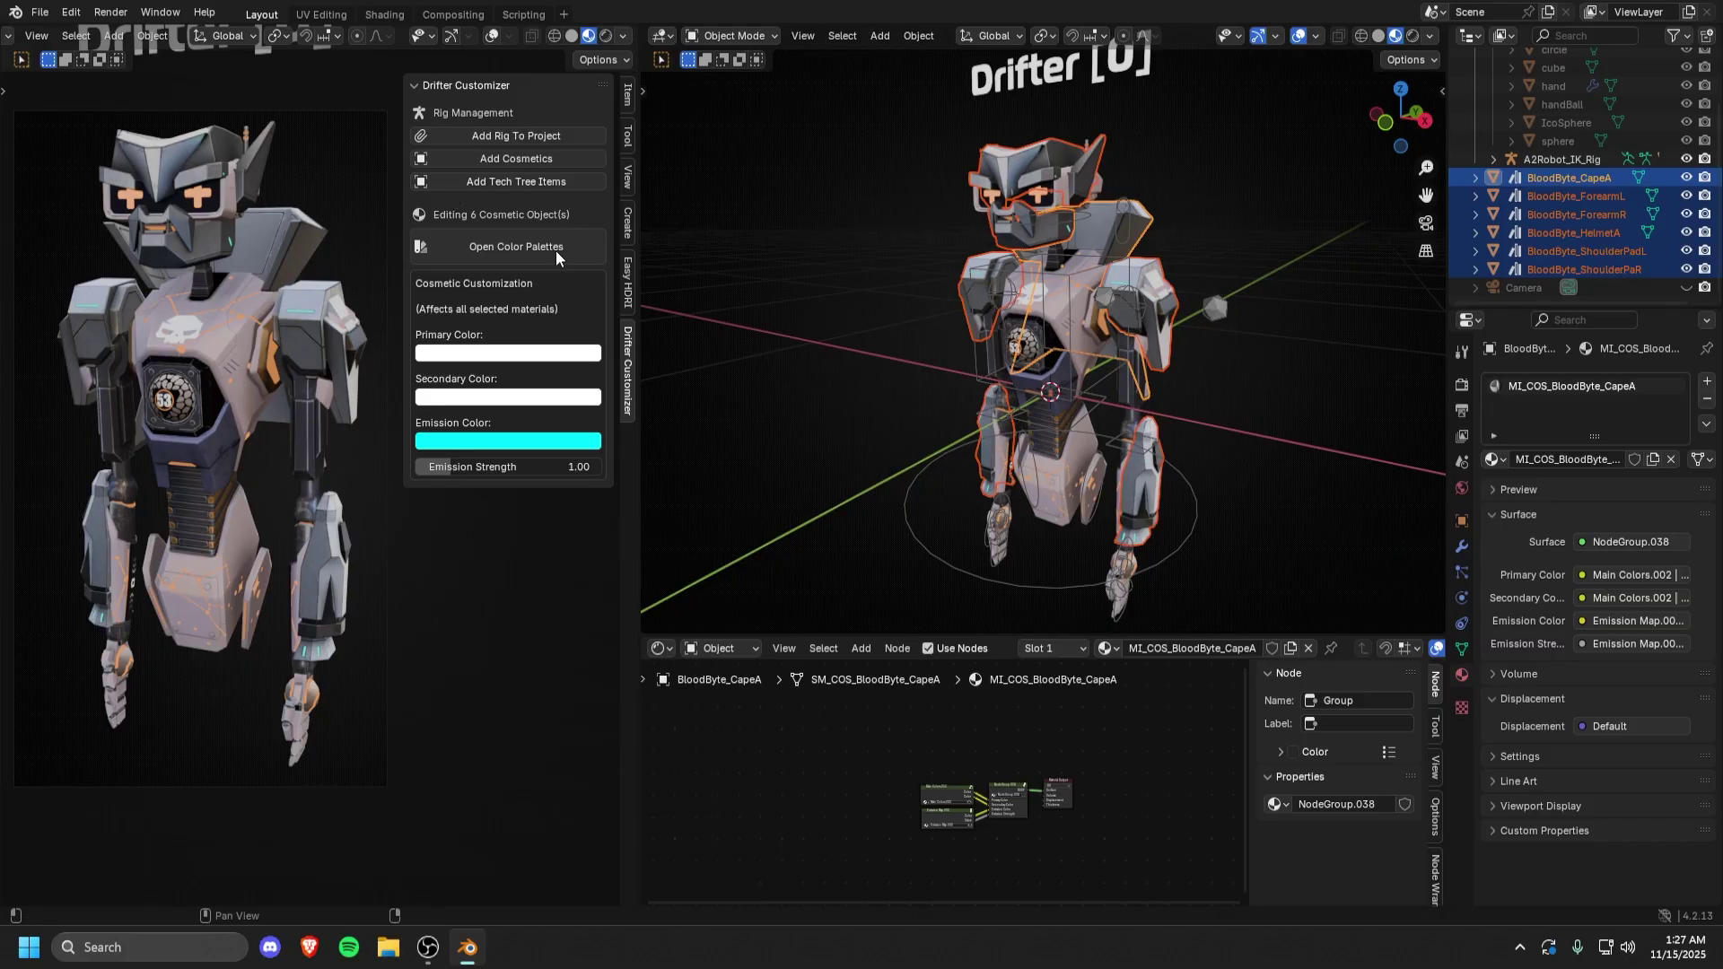
click(526, 239)
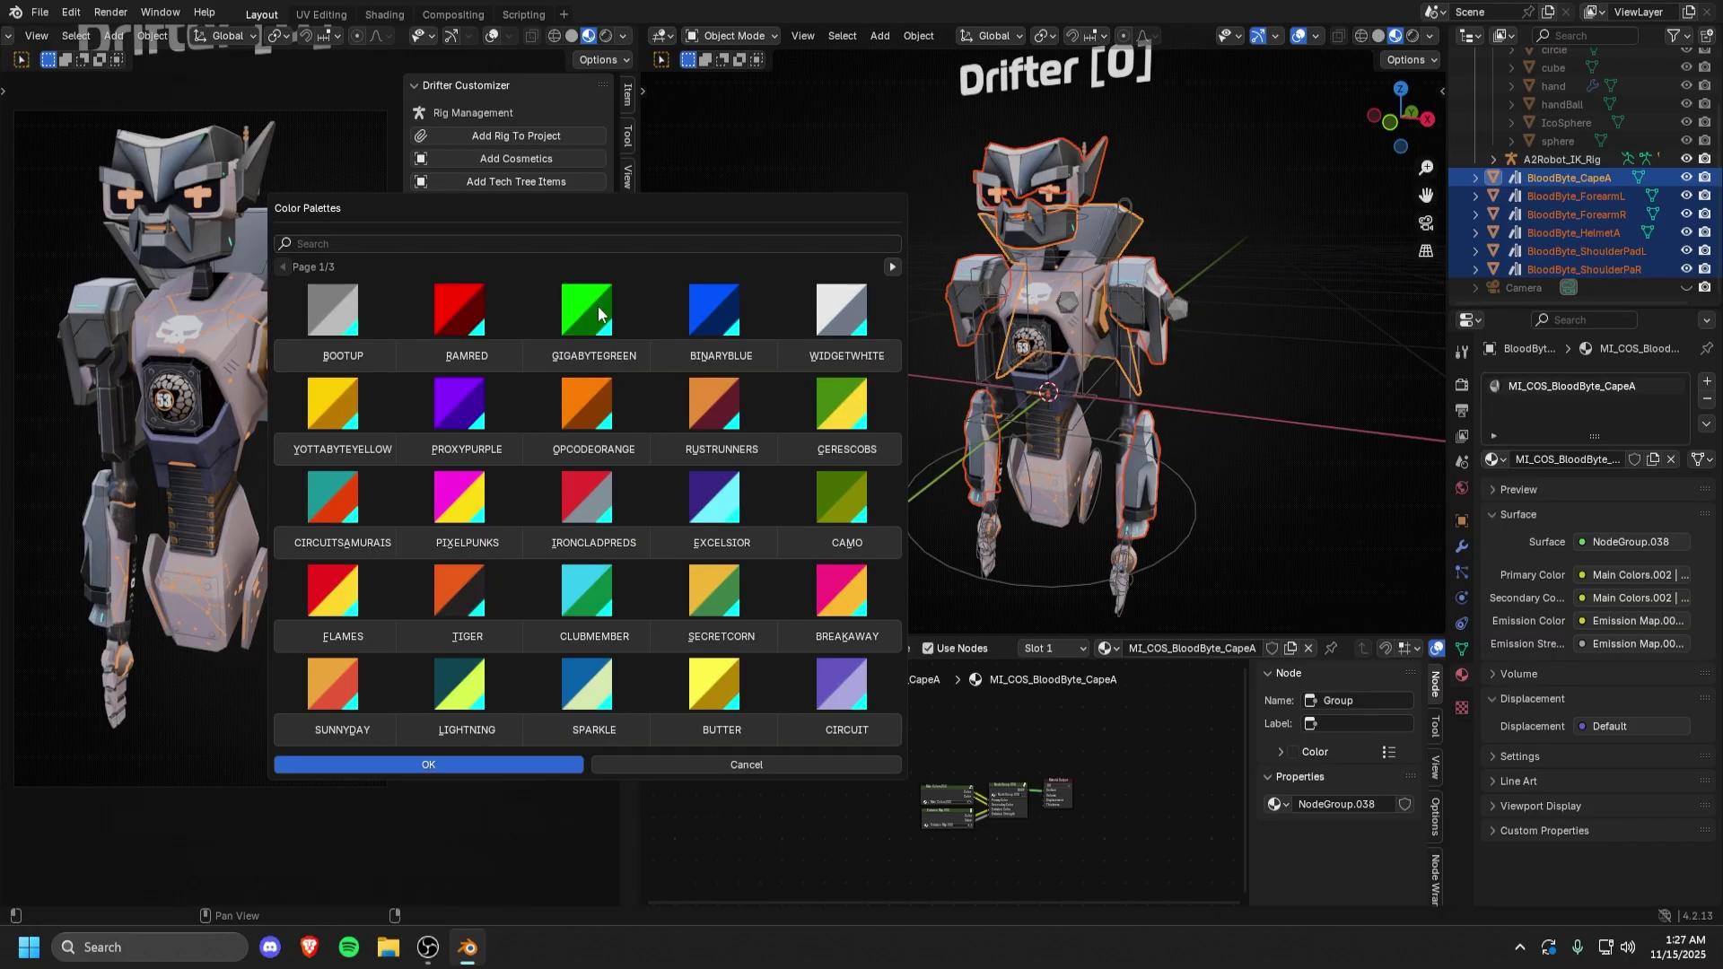
drag(707, 204, 600, 210)
click(626, 365)
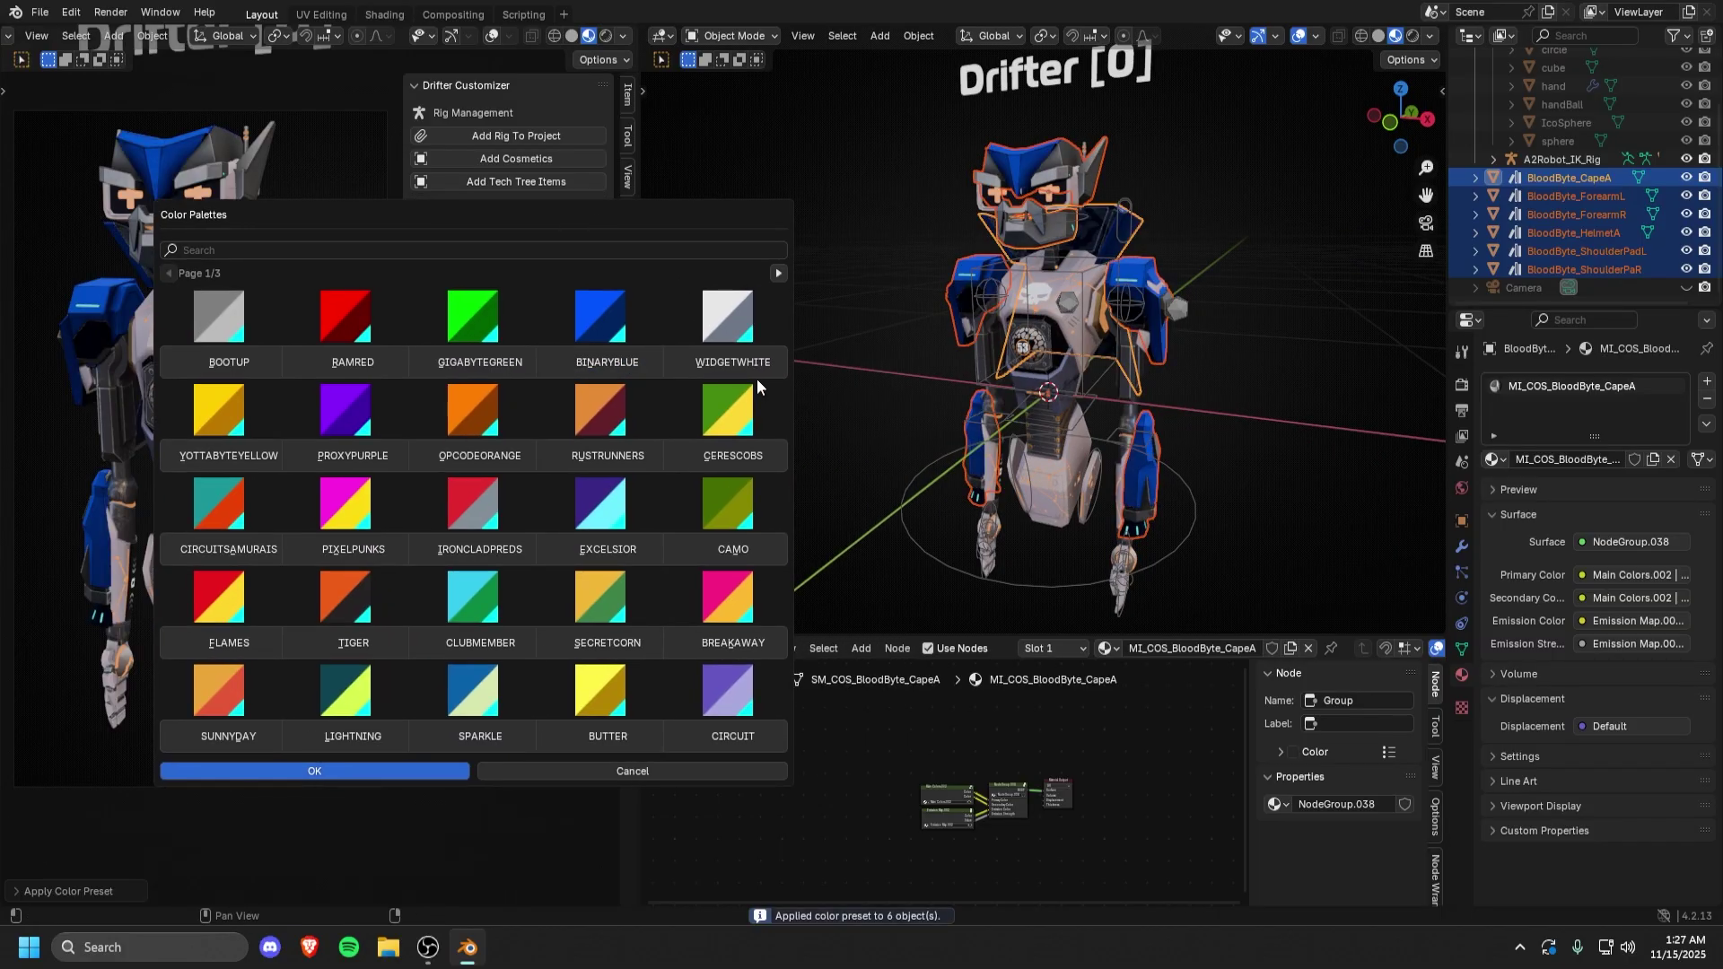
click(752, 367)
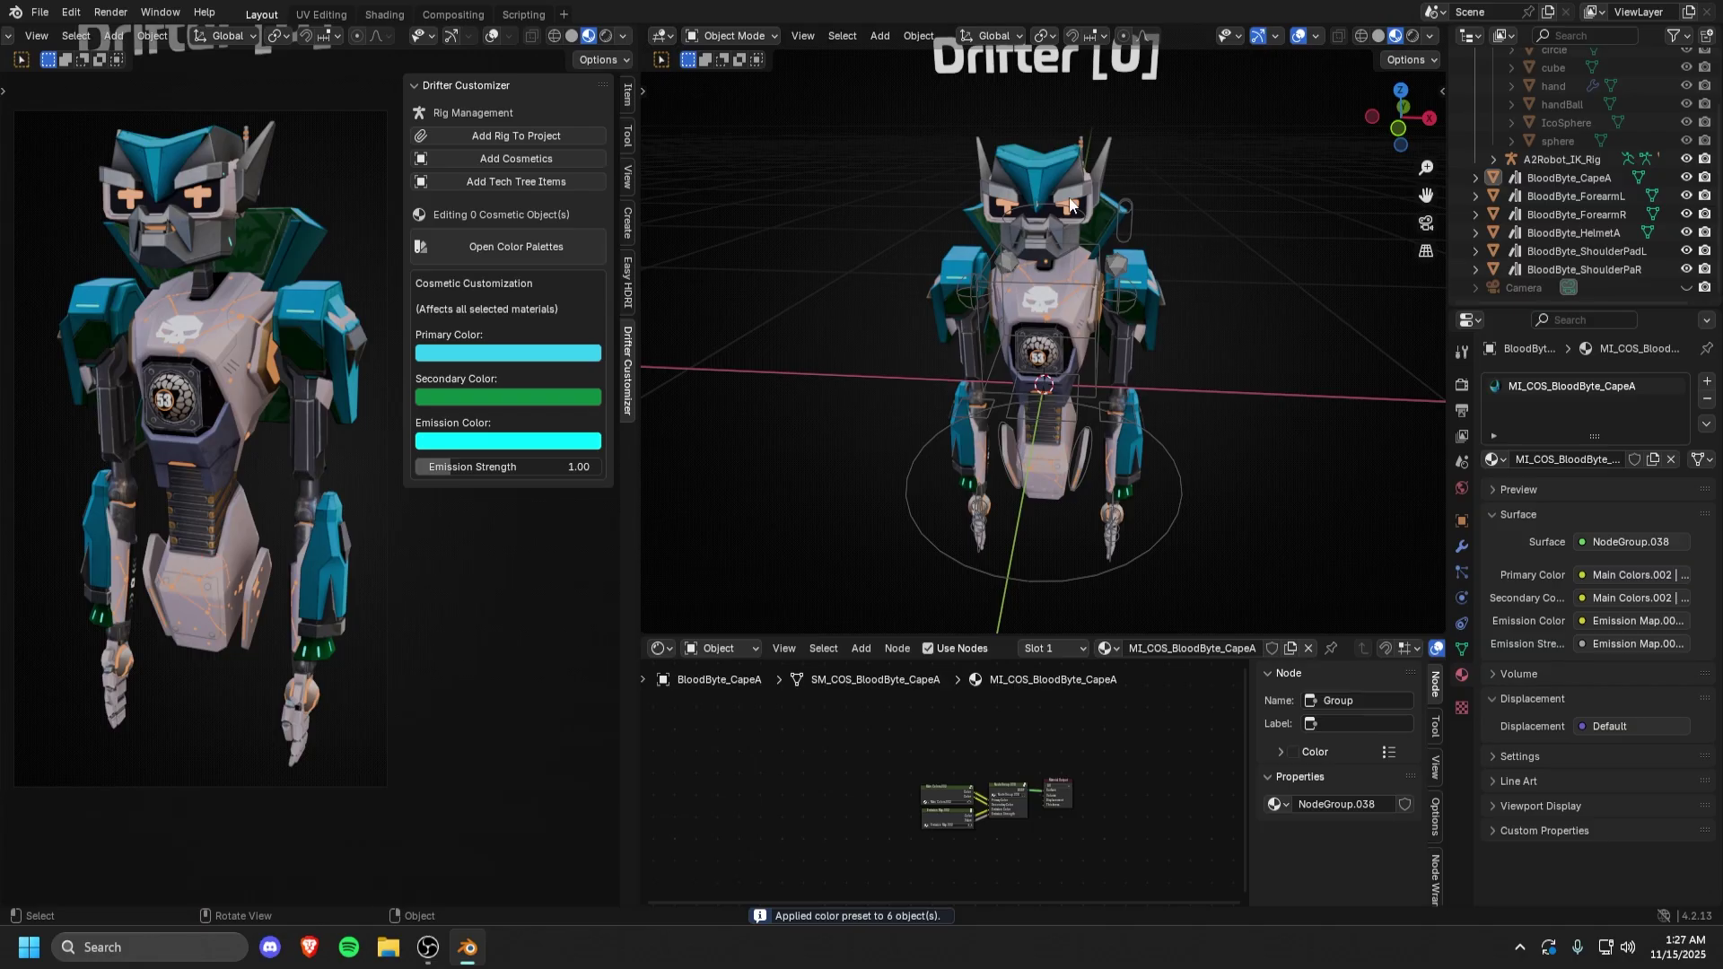
click(1043, 190)
click(550, 353)
drag(507, 143, 523, 159)
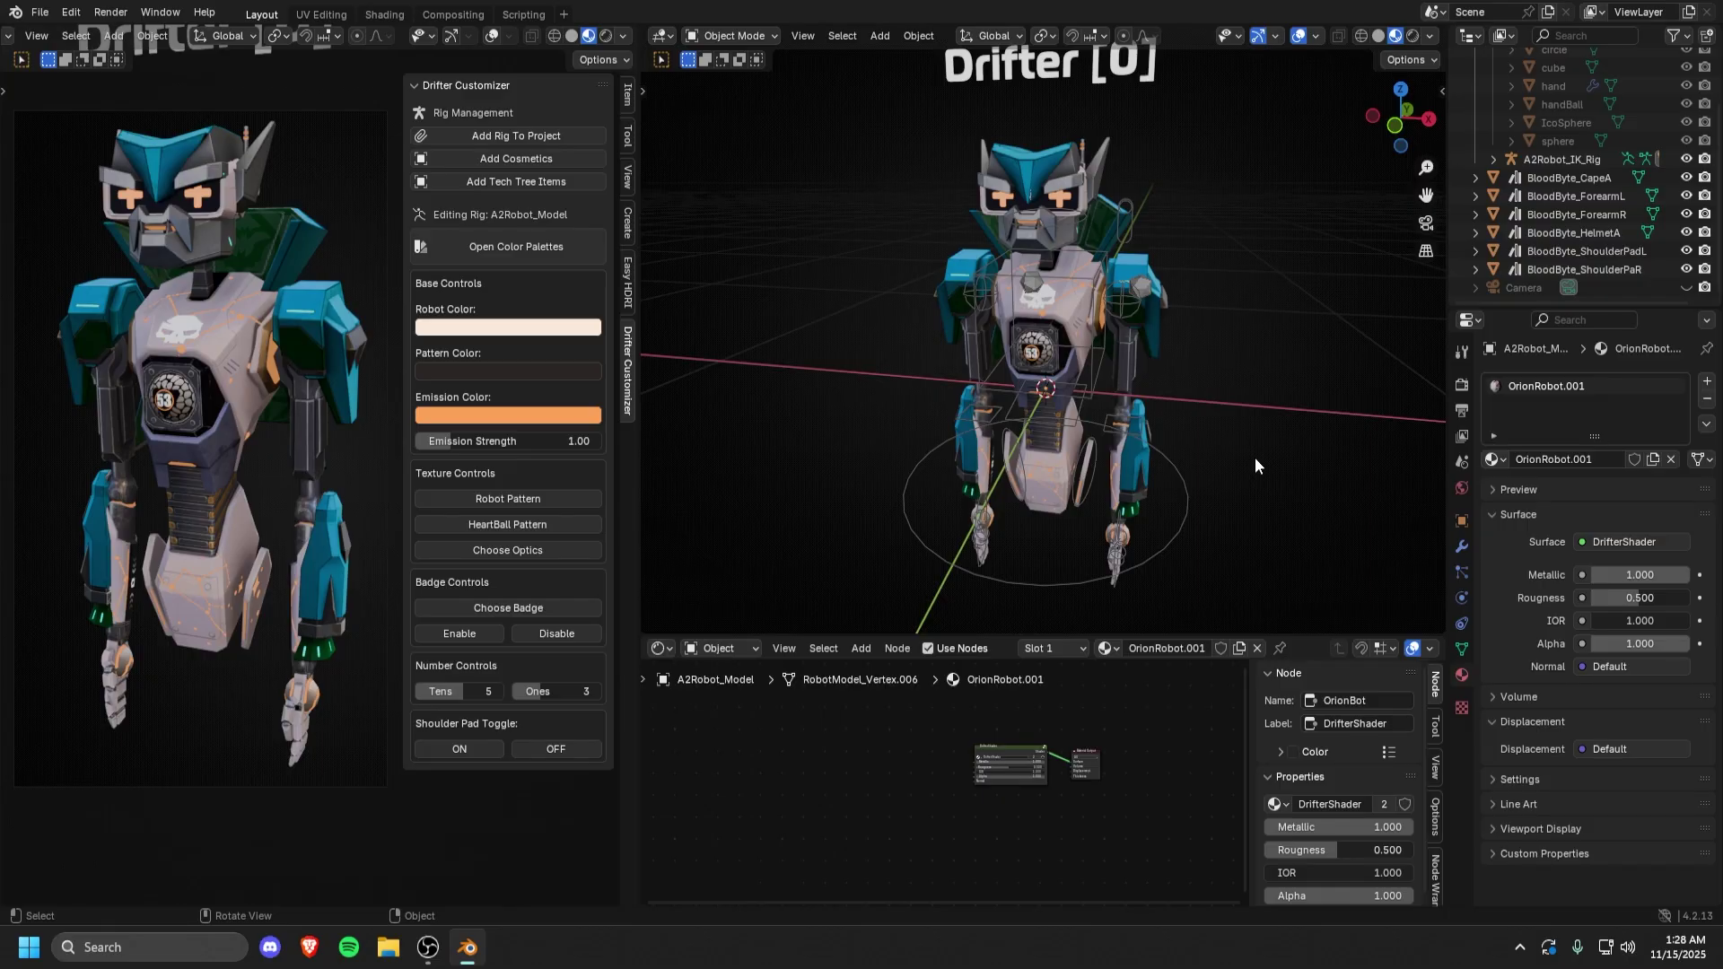
click(1333, 273)
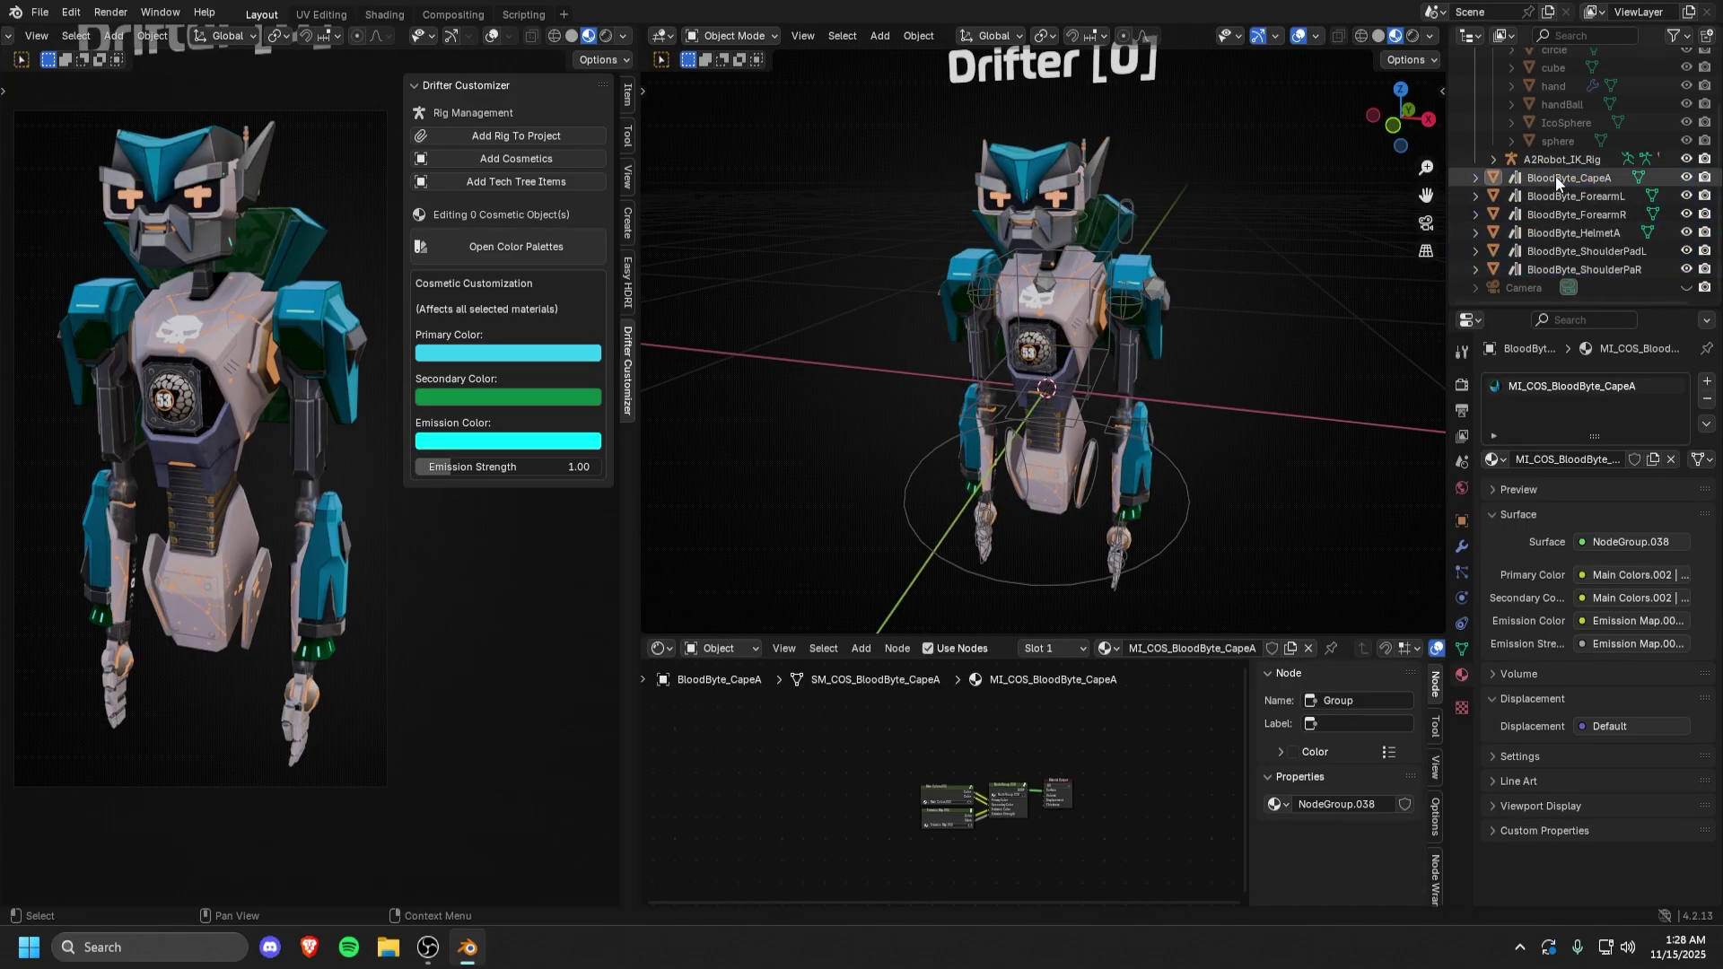
- Parent the six BloodByte cosmetics to A2Robot_IK_Rig and move the torso bone to test that they follow
click(1554, 177)
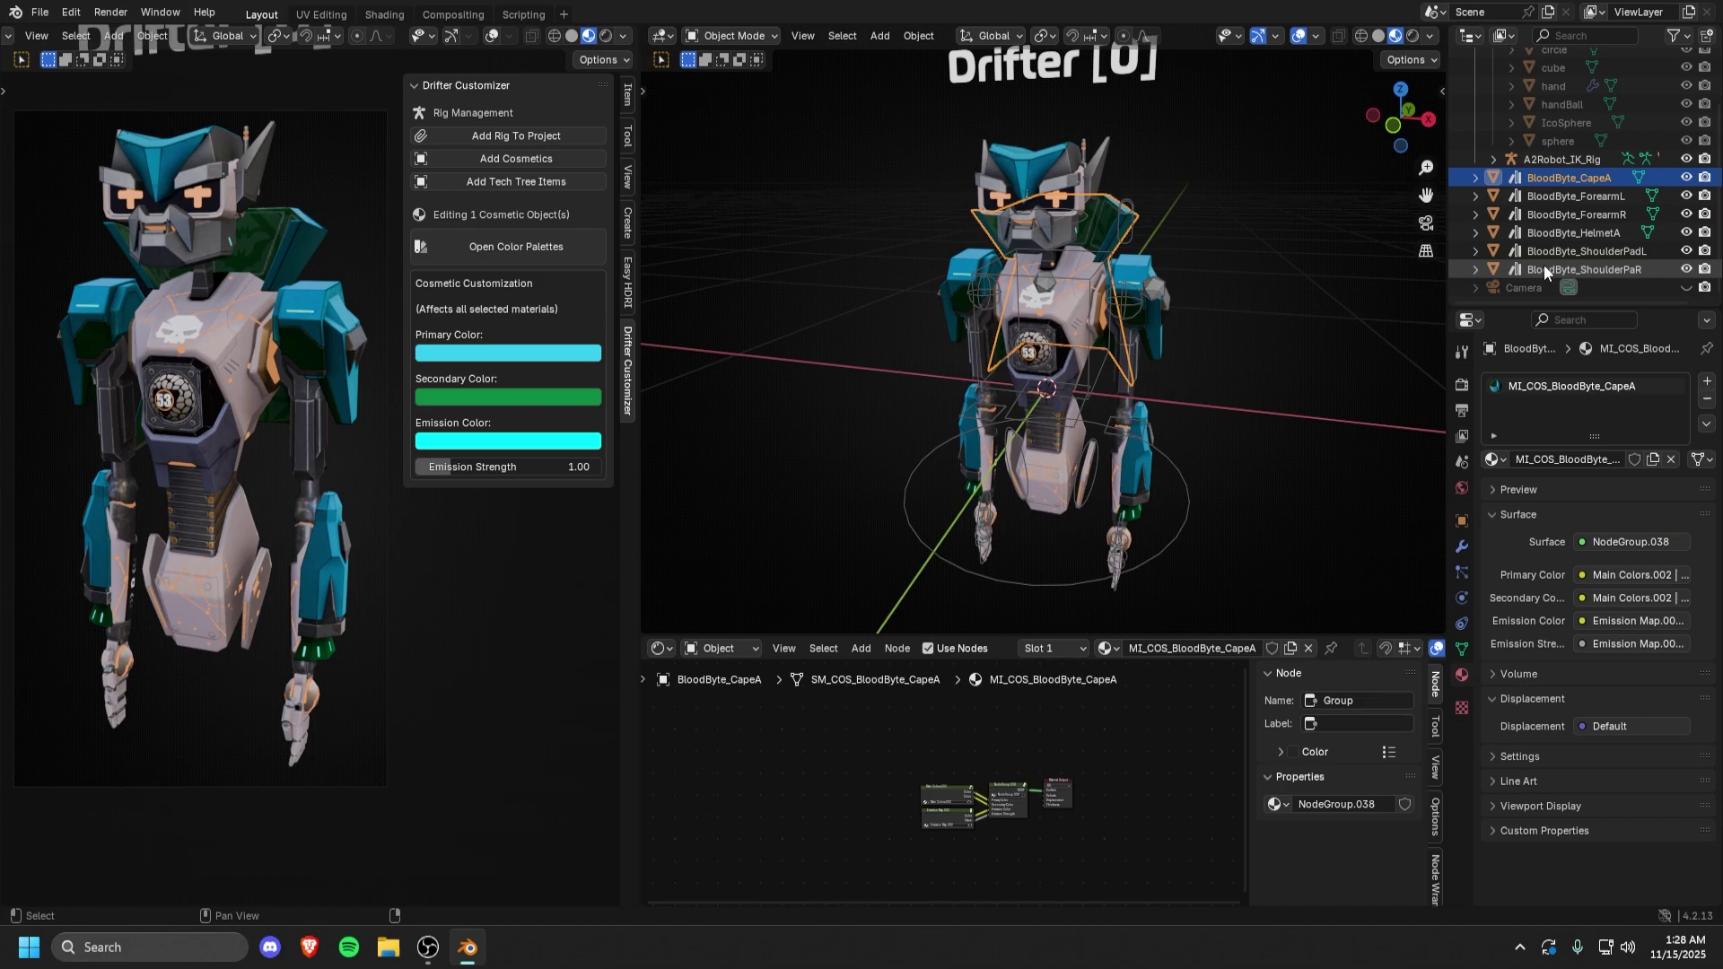
shift+click(1544, 268)
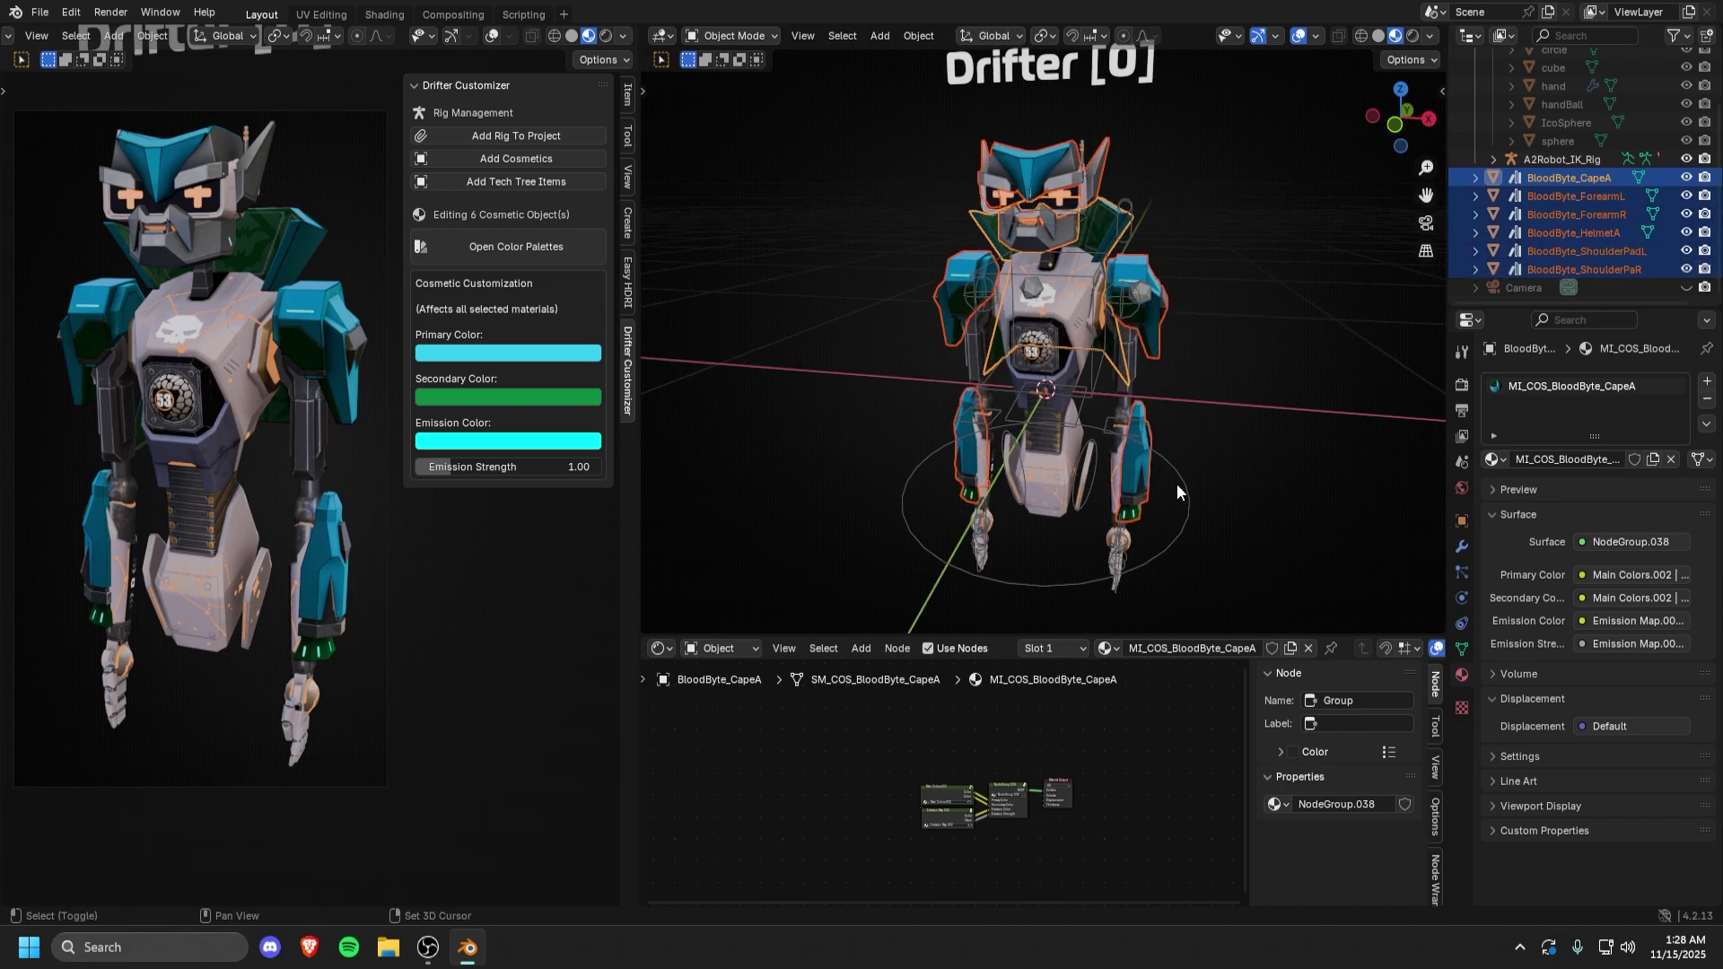
shift+click(1172, 349)
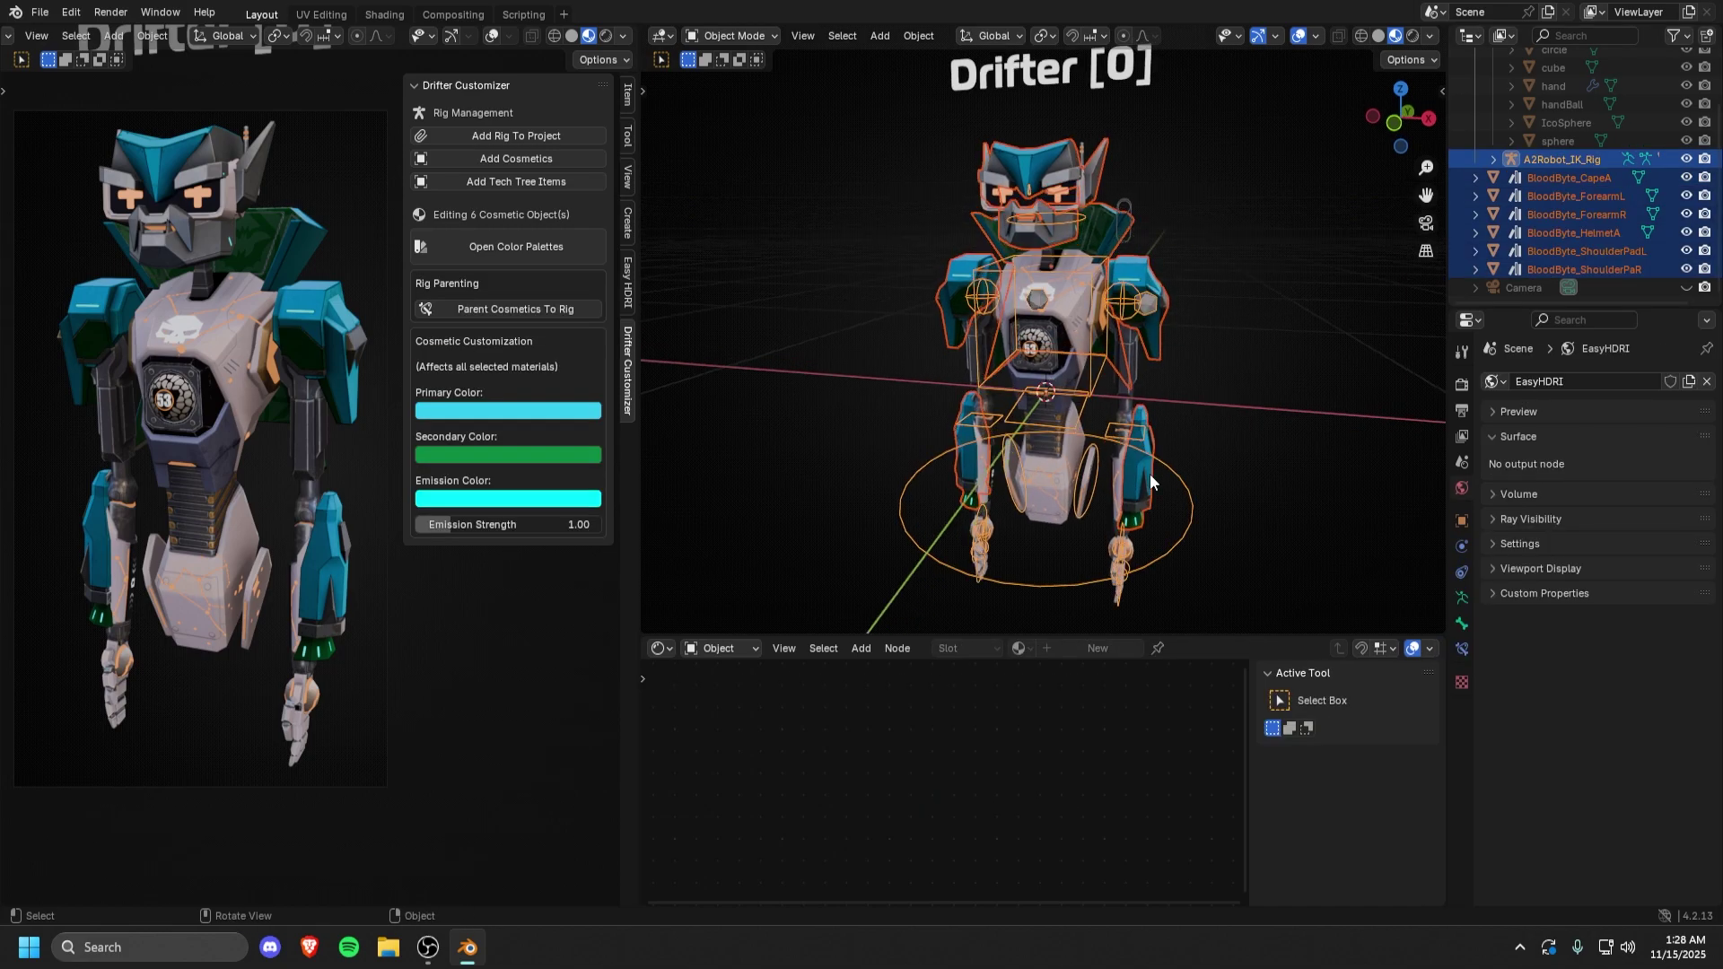
middle_drag(1150, 474, 1124, 384)
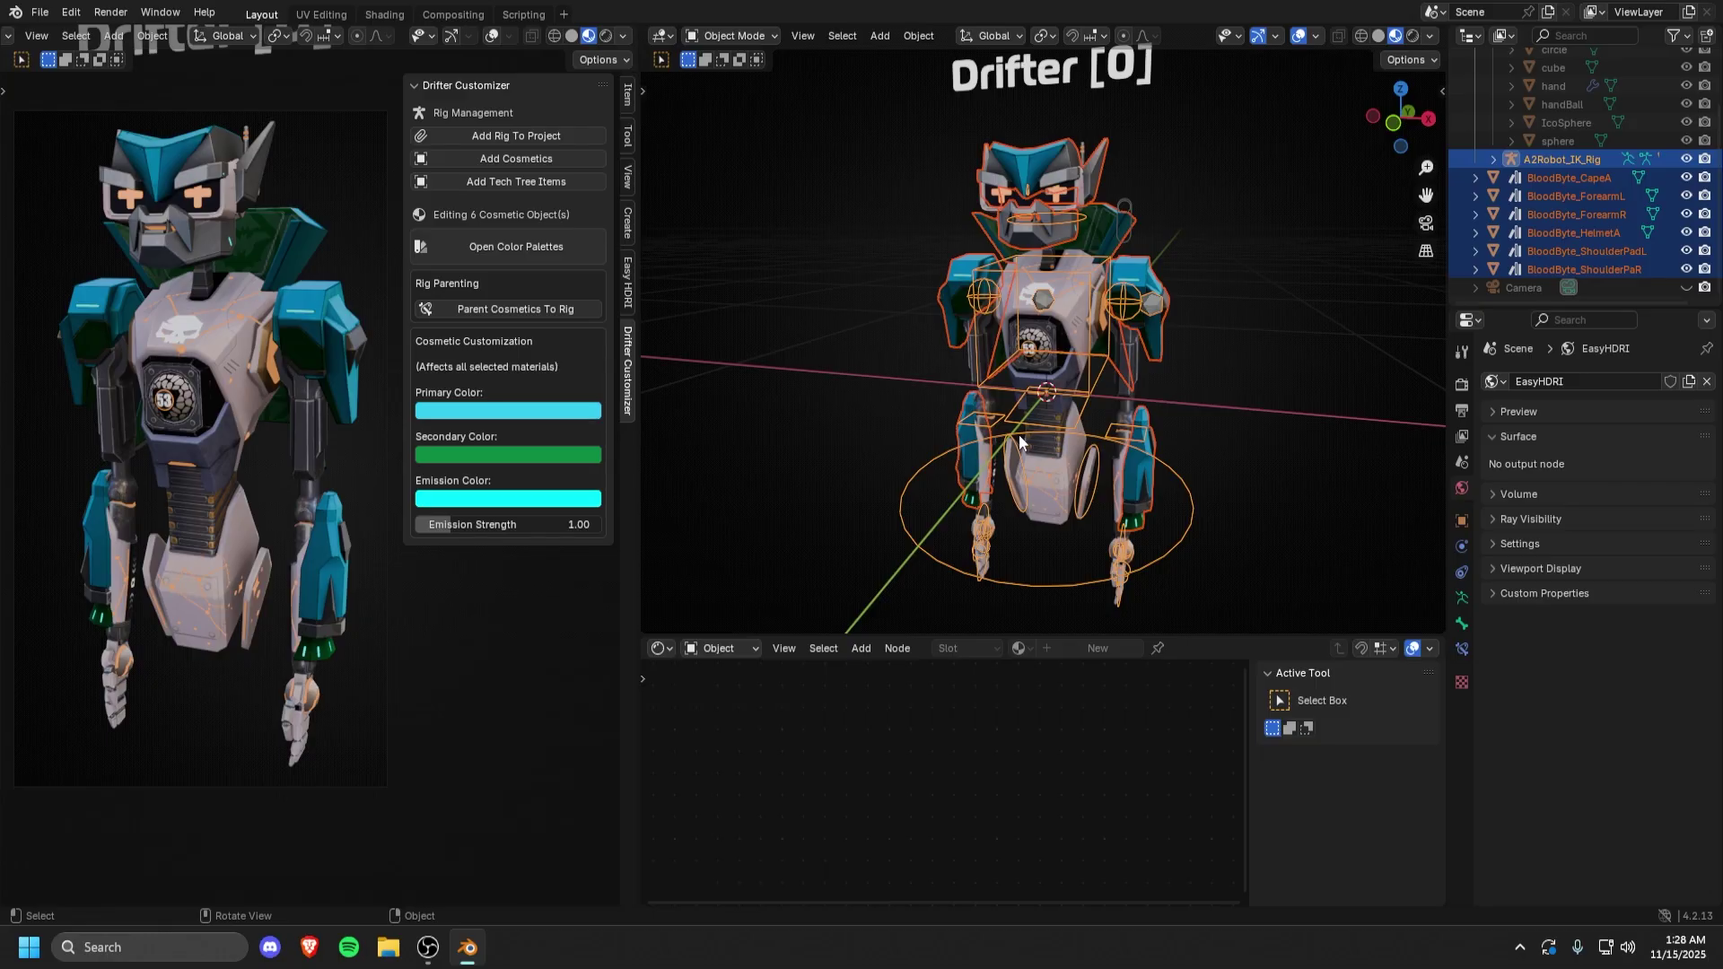
middle_drag(1020, 495, 996, 484)
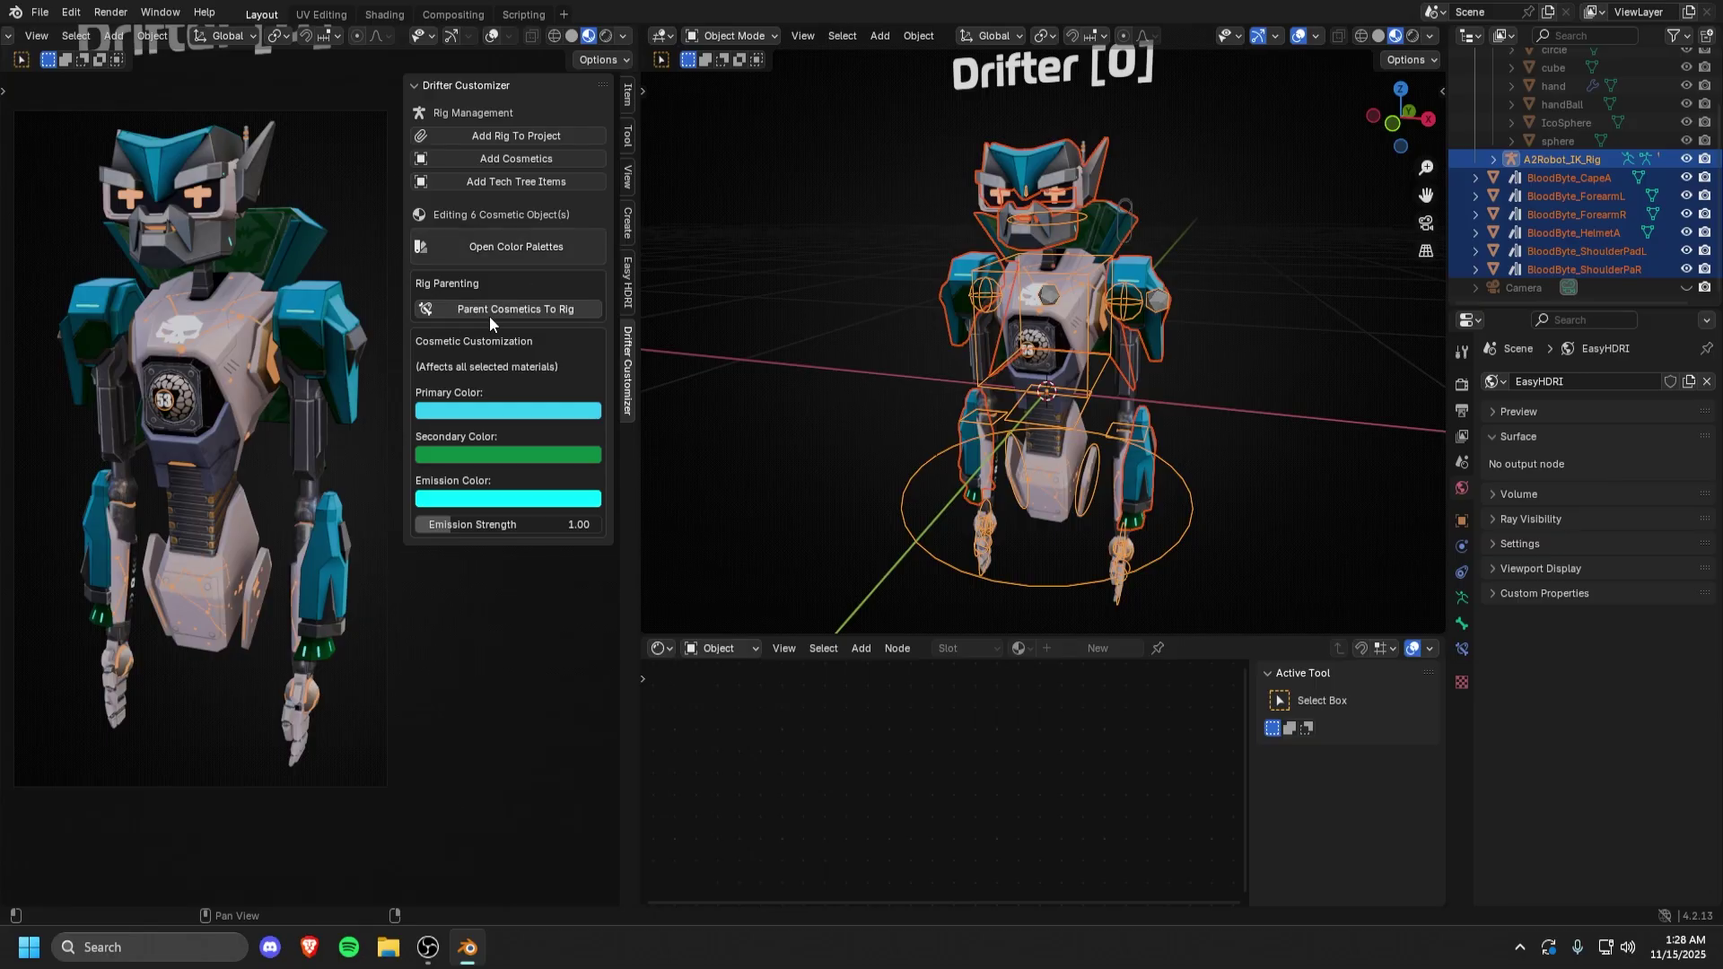
click(553, 307)
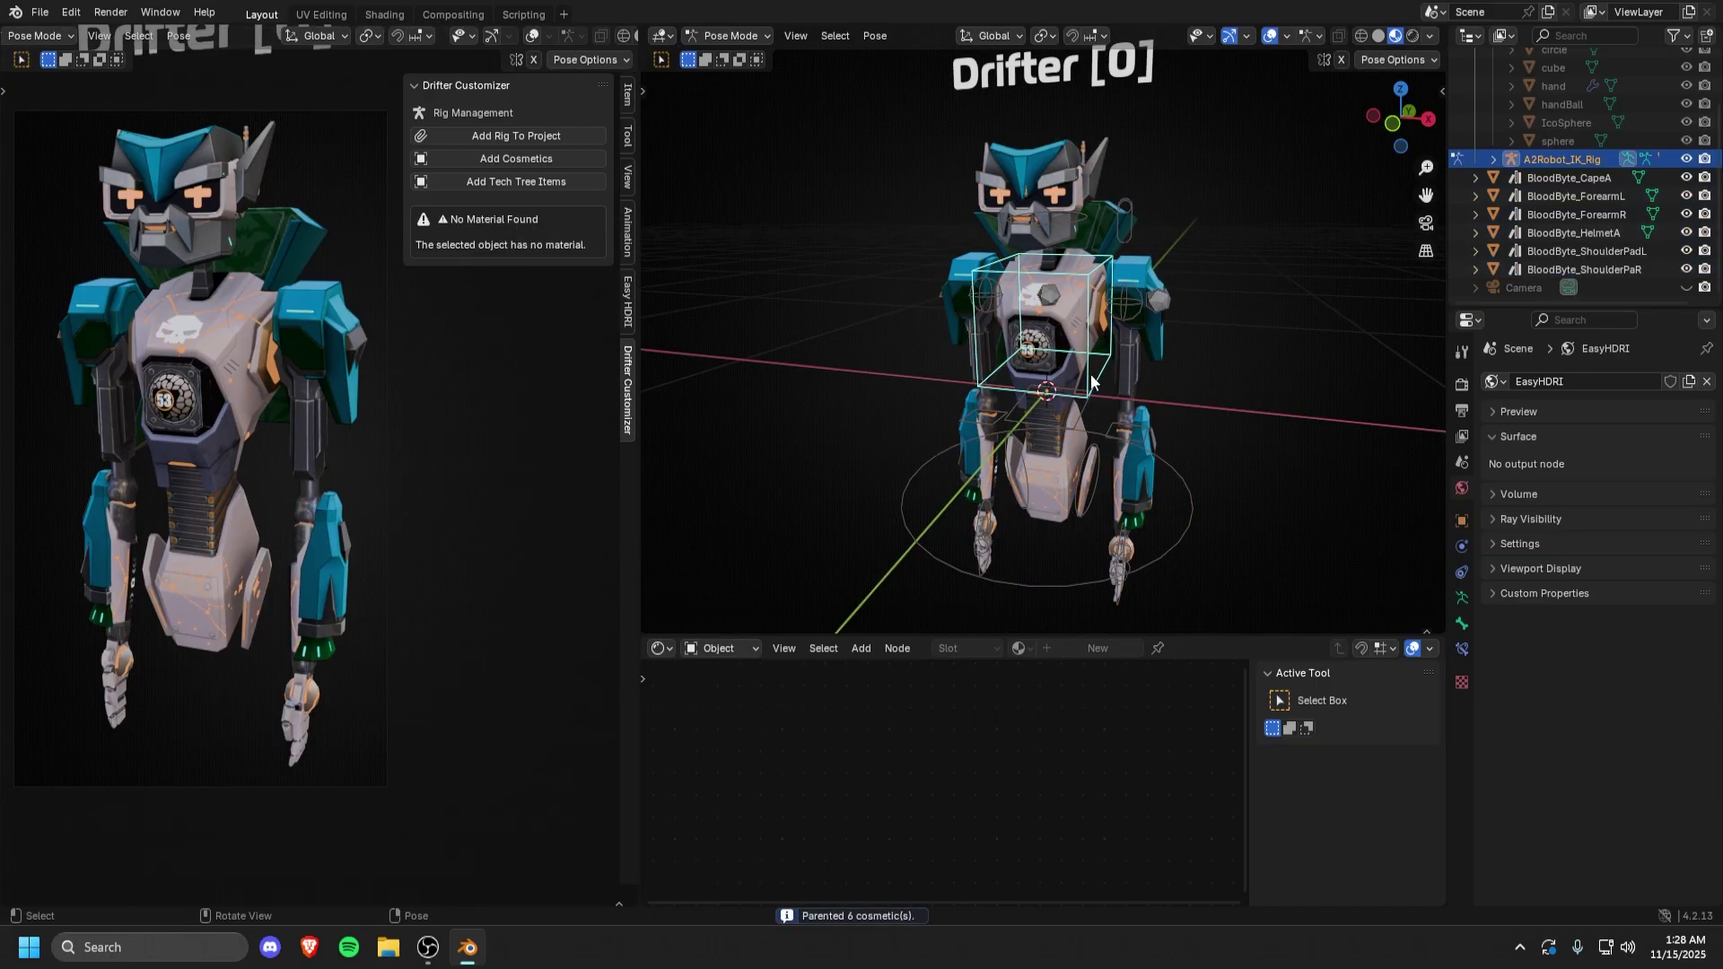
key(g)
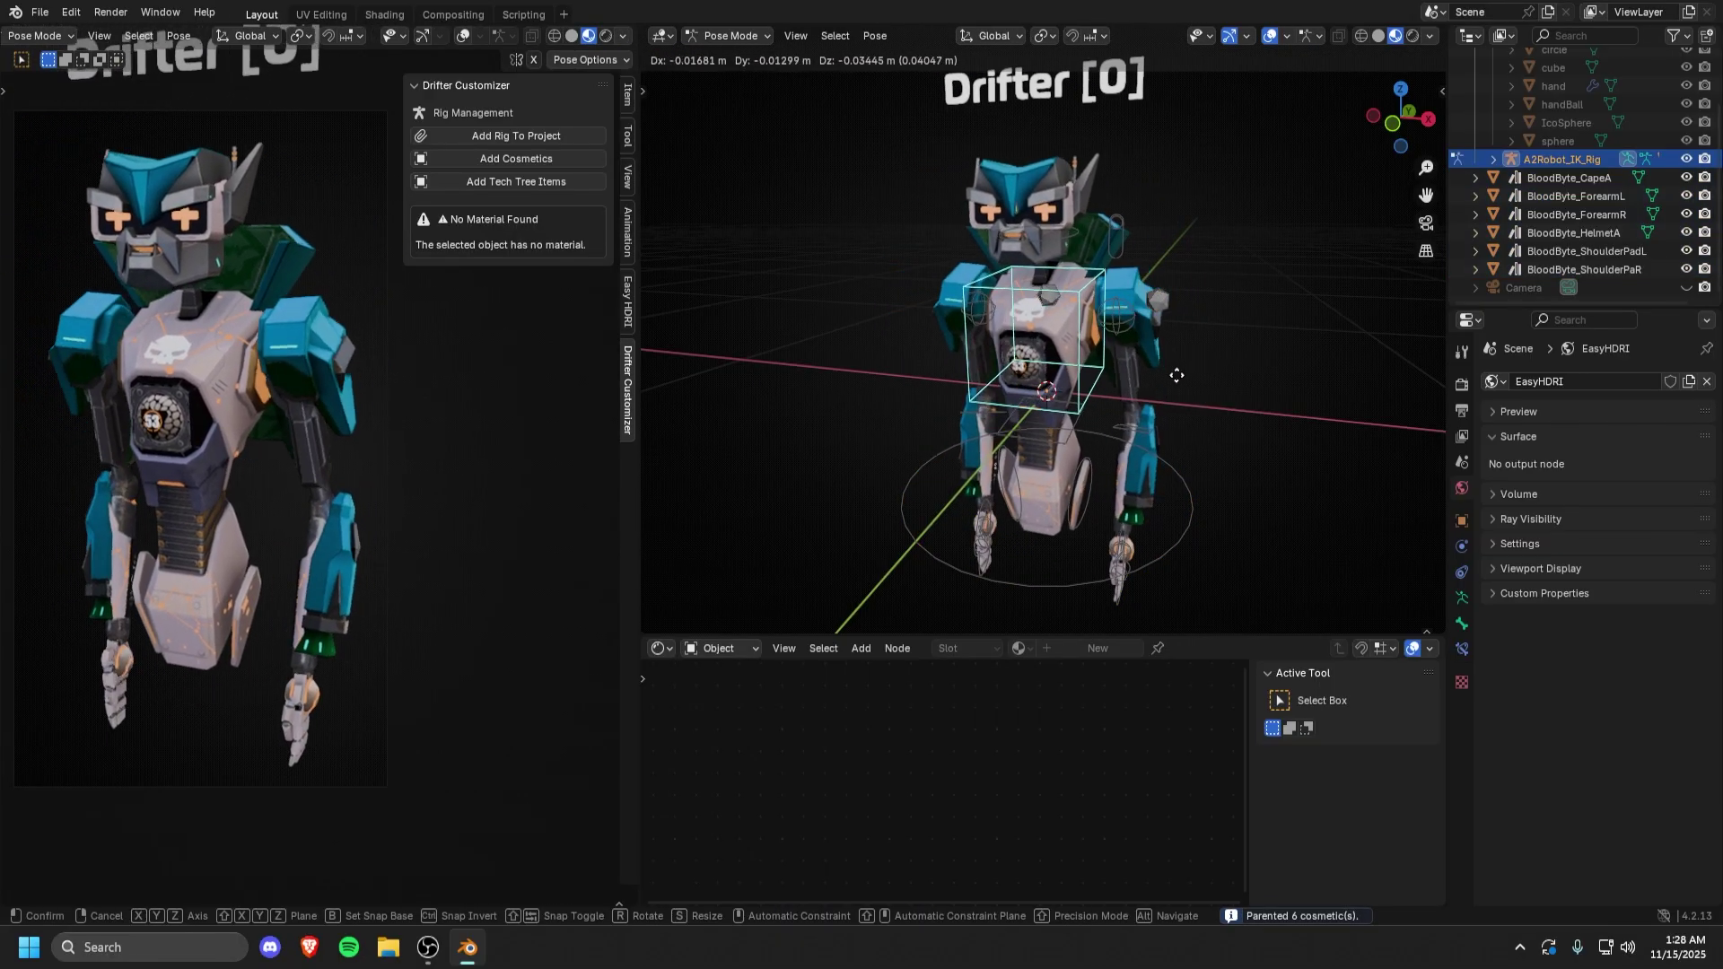
middle_drag(1189, 378, 1191, 477)
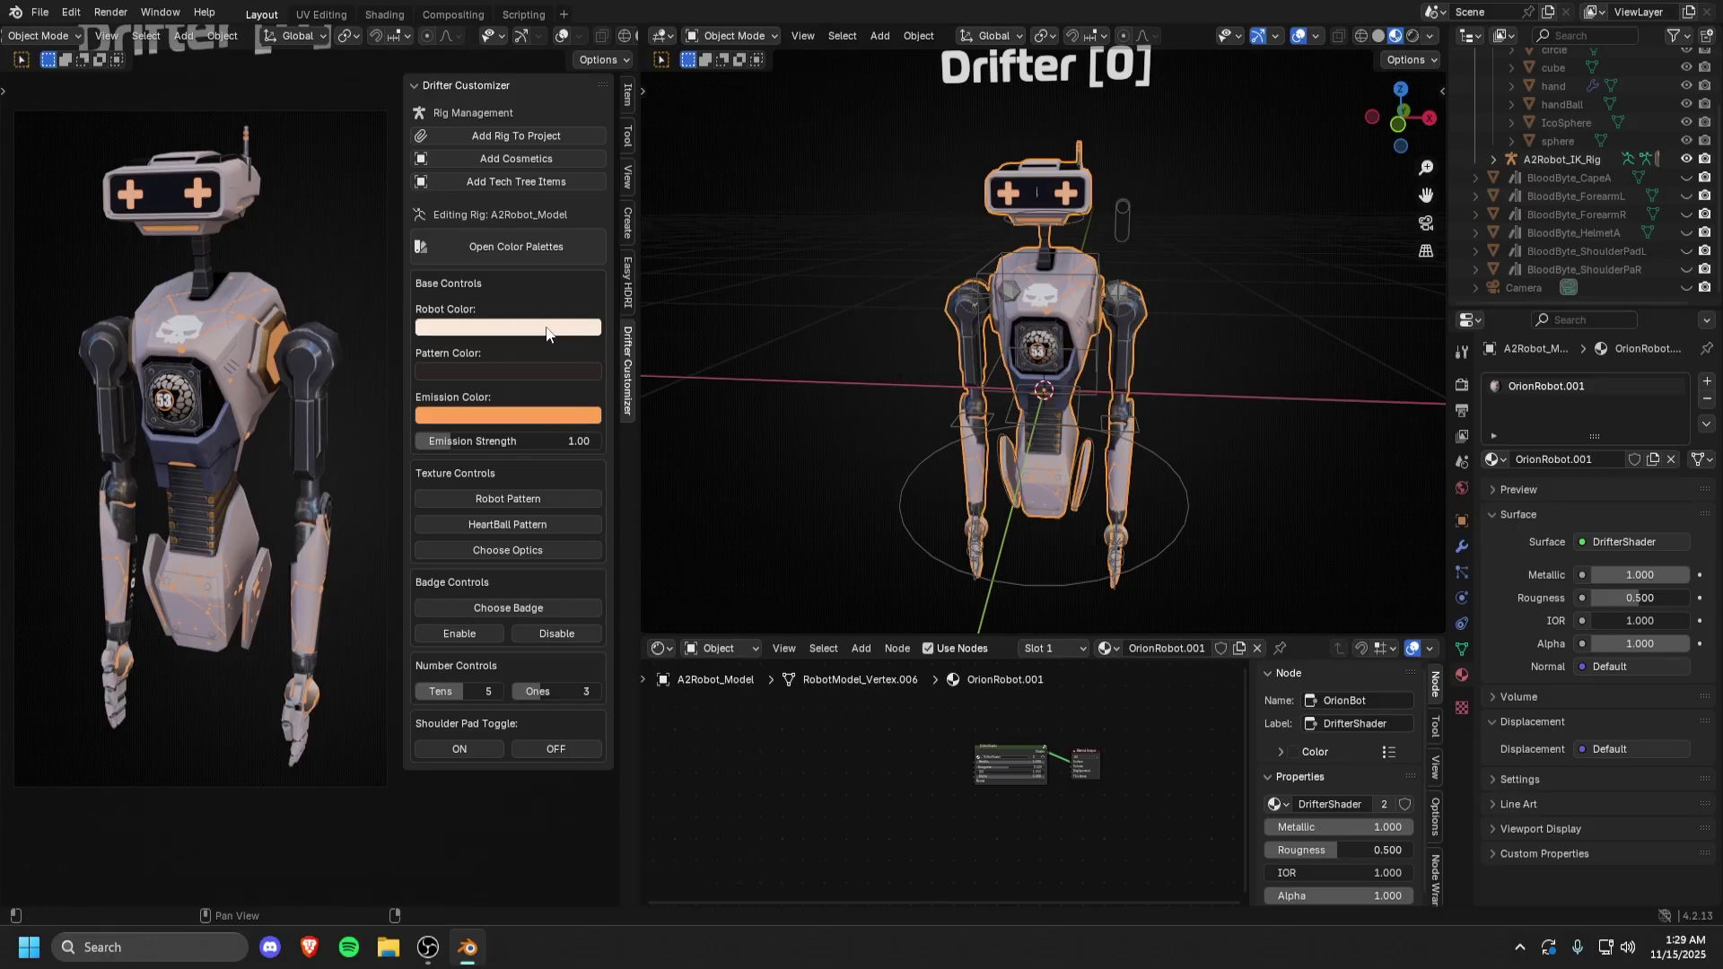
- Keyframe the Drifter's robot color at frame 1, and keyframe it again in red at frame 19
key(i)
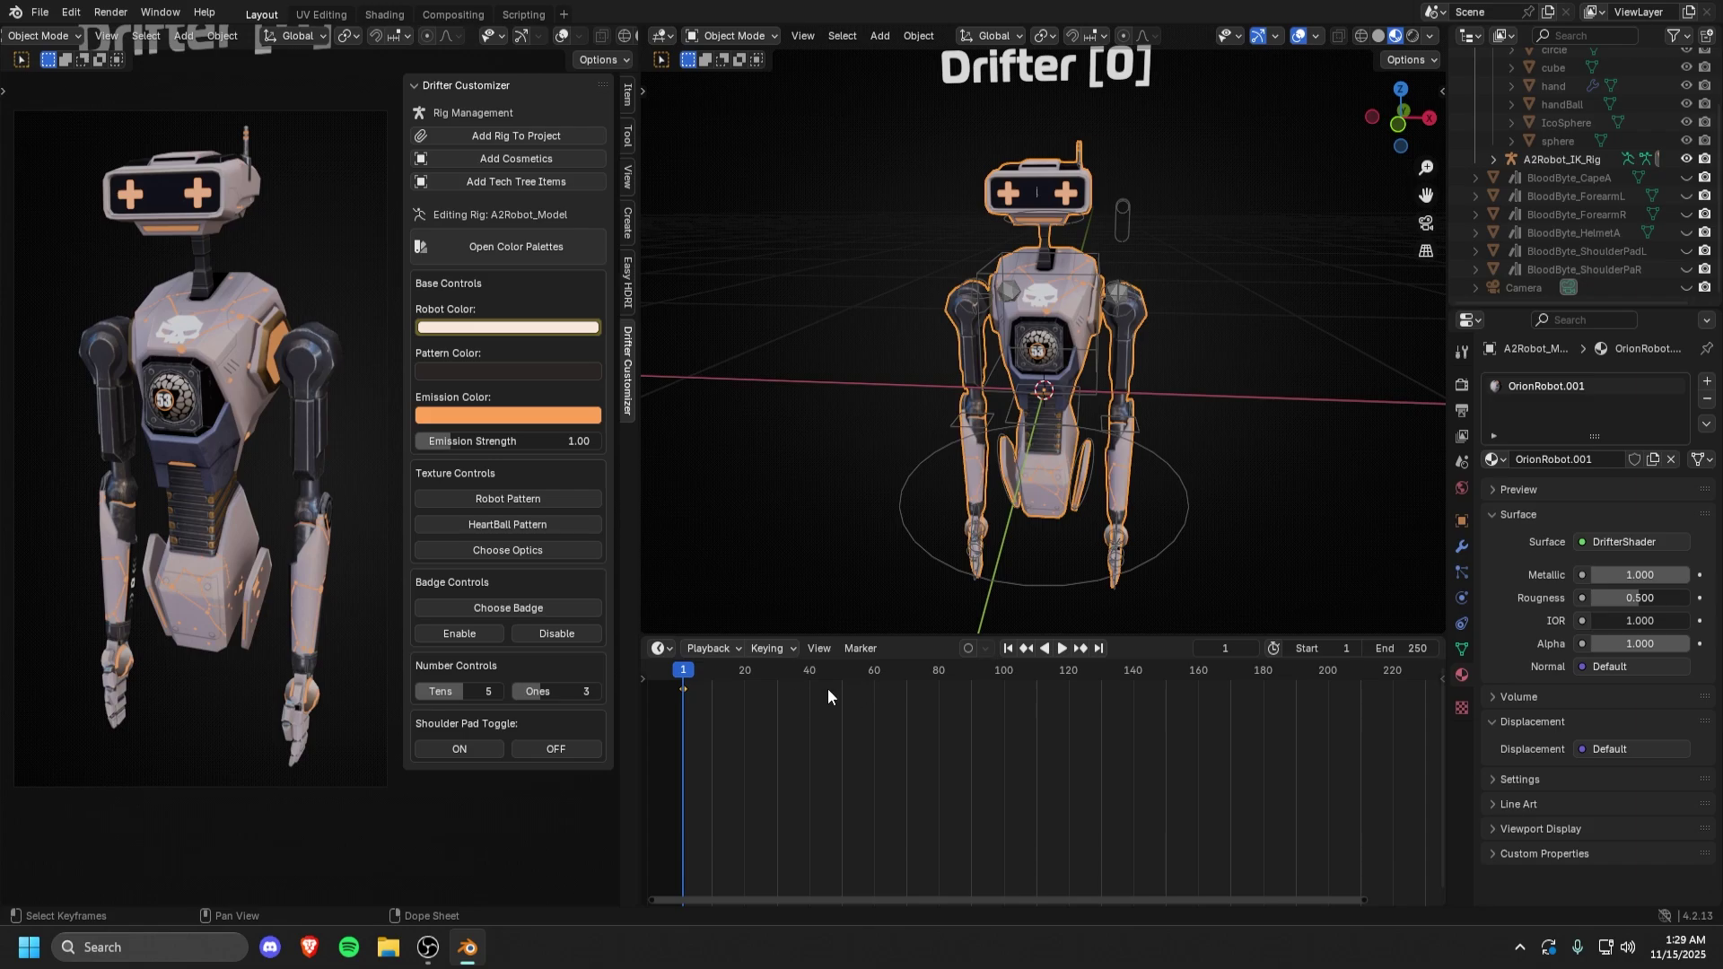
click(741, 671)
click(508, 326)
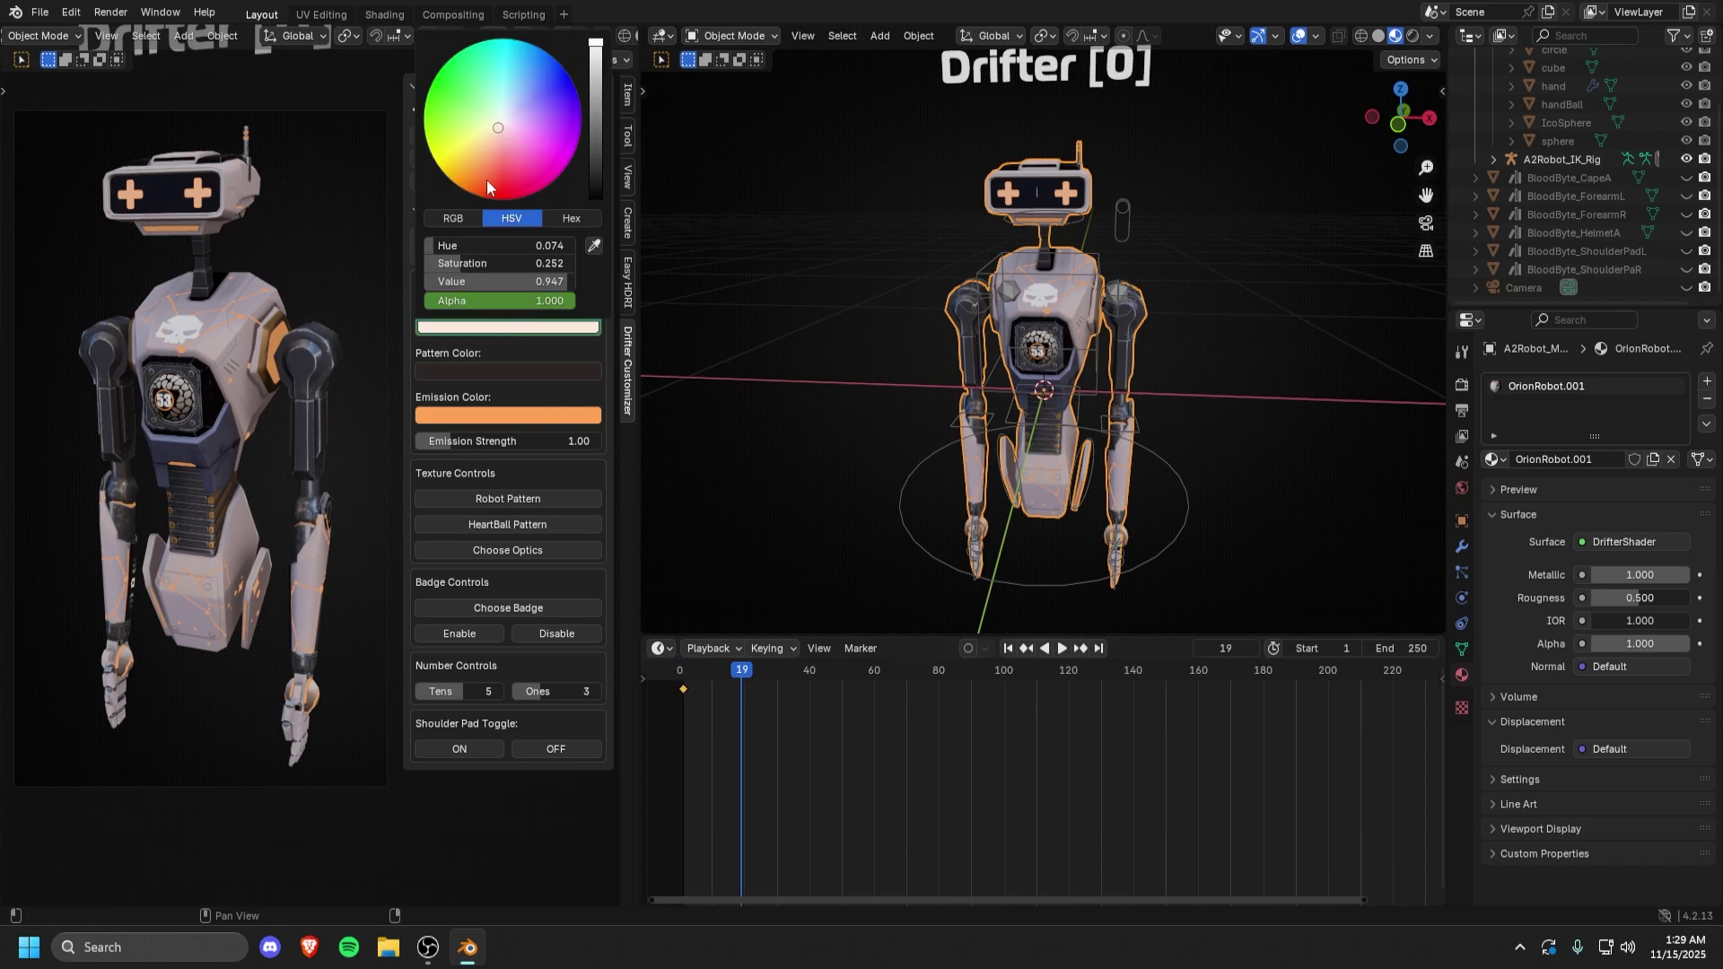
click(487, 179)
key(i)
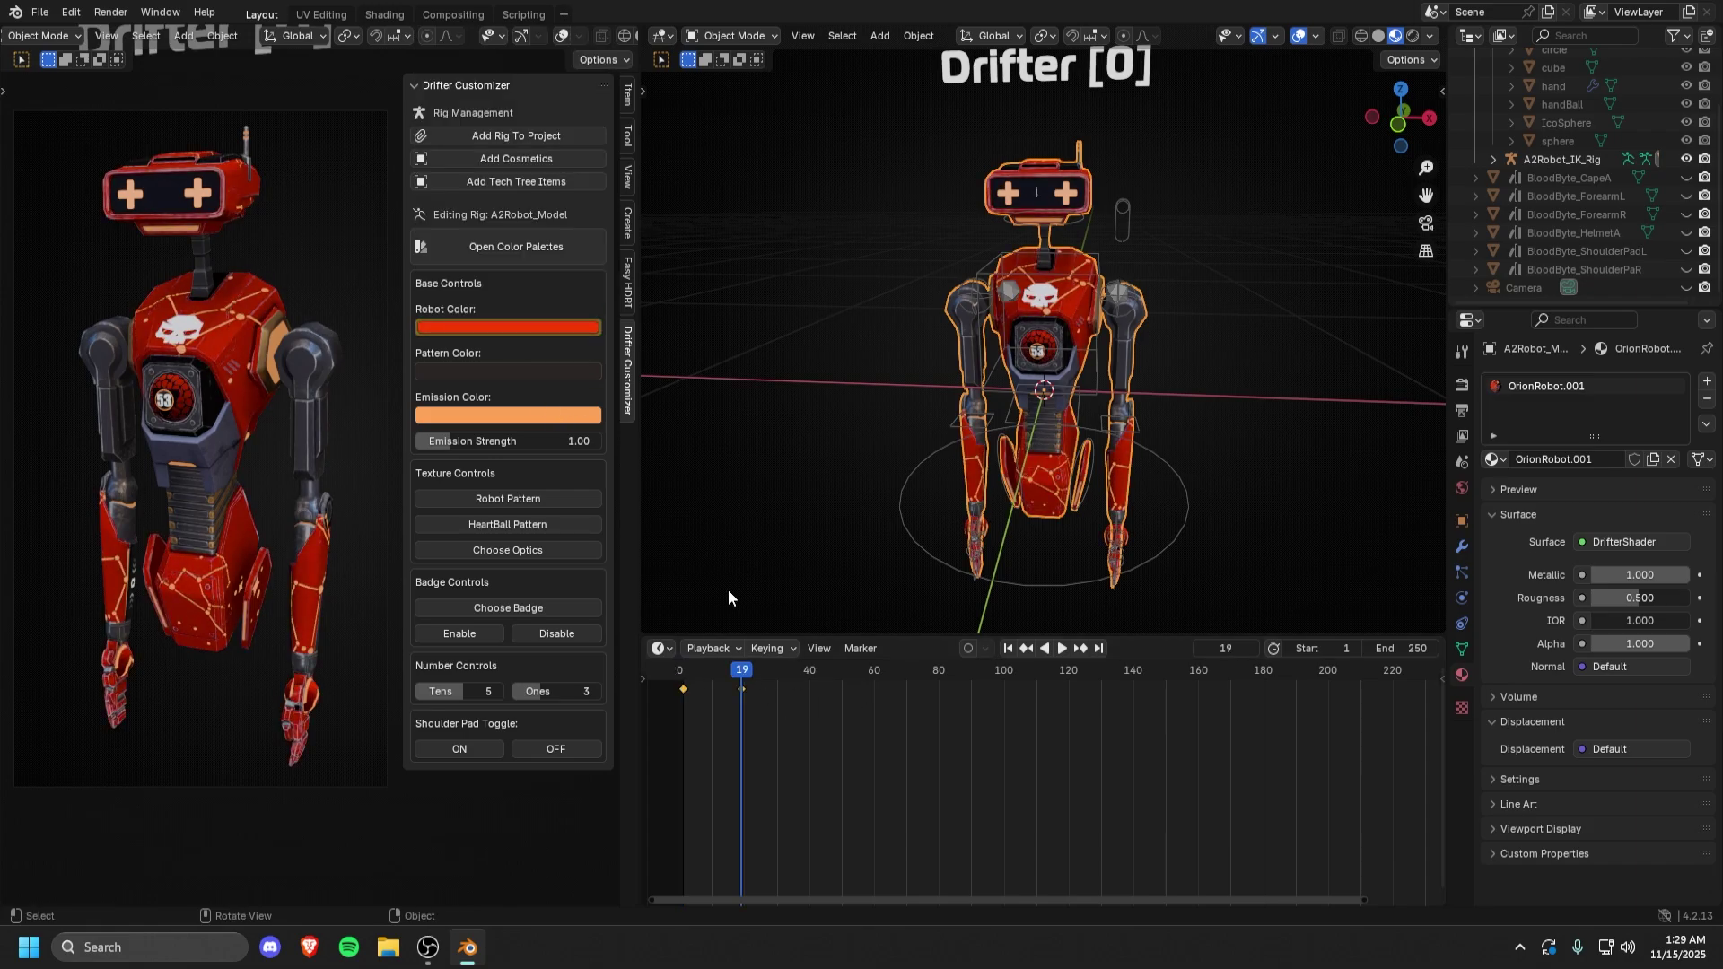
- Keyframe the Drifter's robot, pattern and emission colors at frame 1
key(shift+Left)
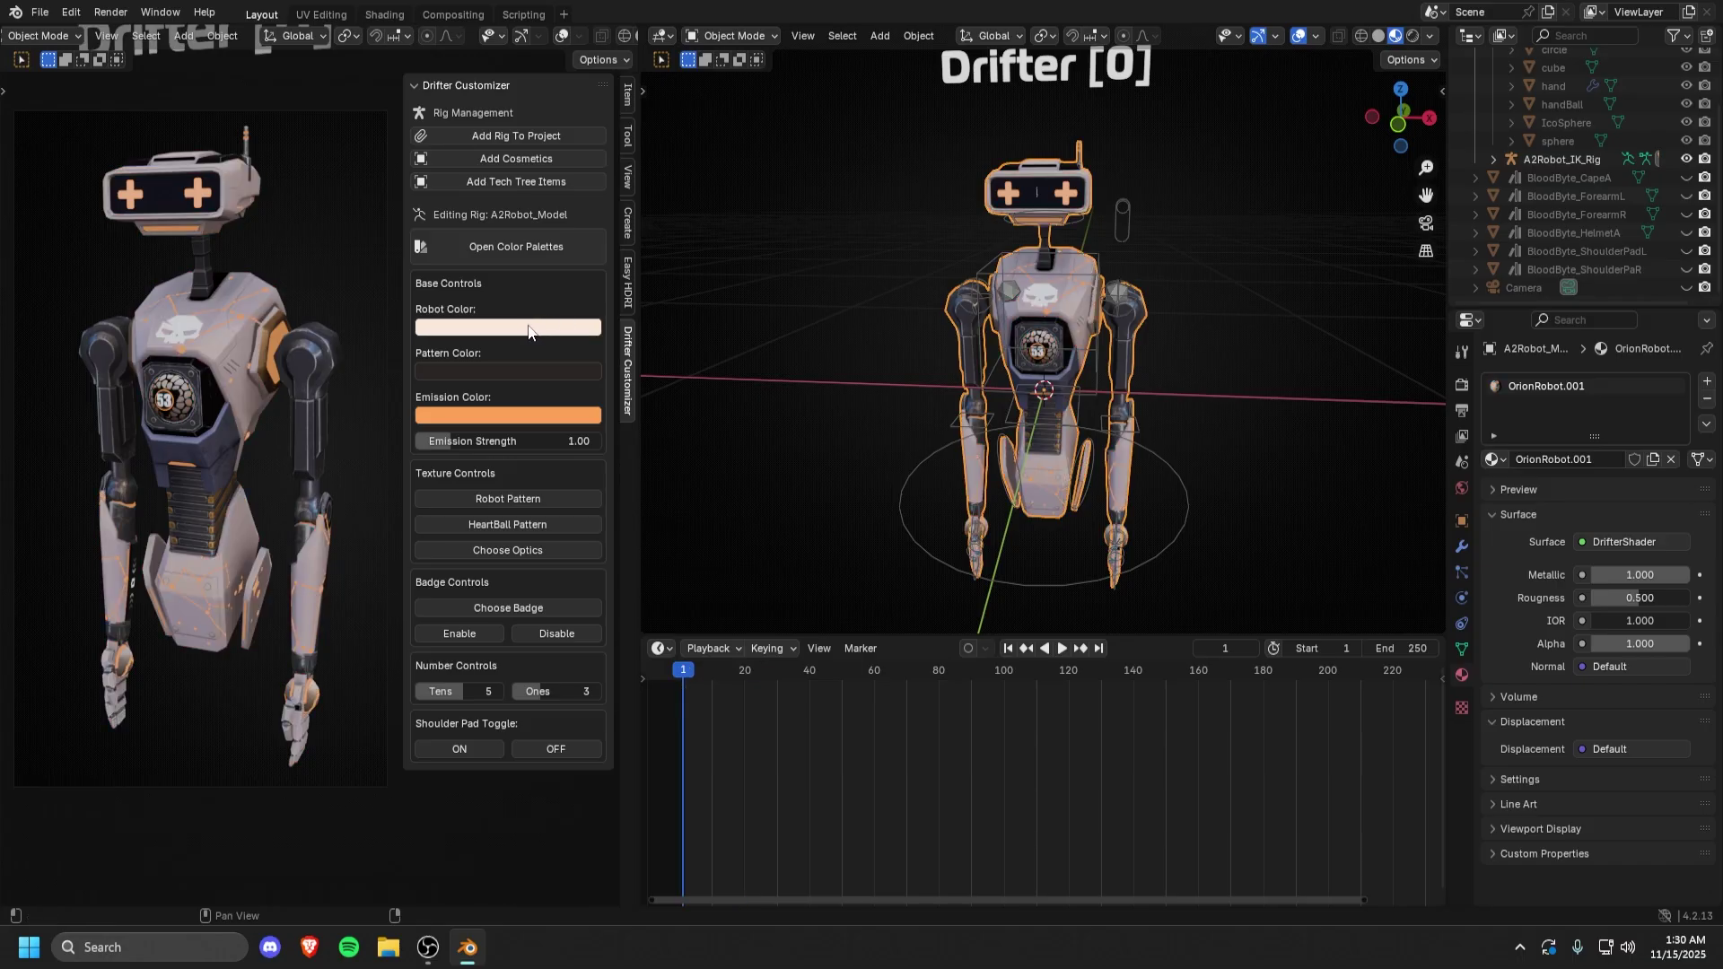
key(i)
key(i)
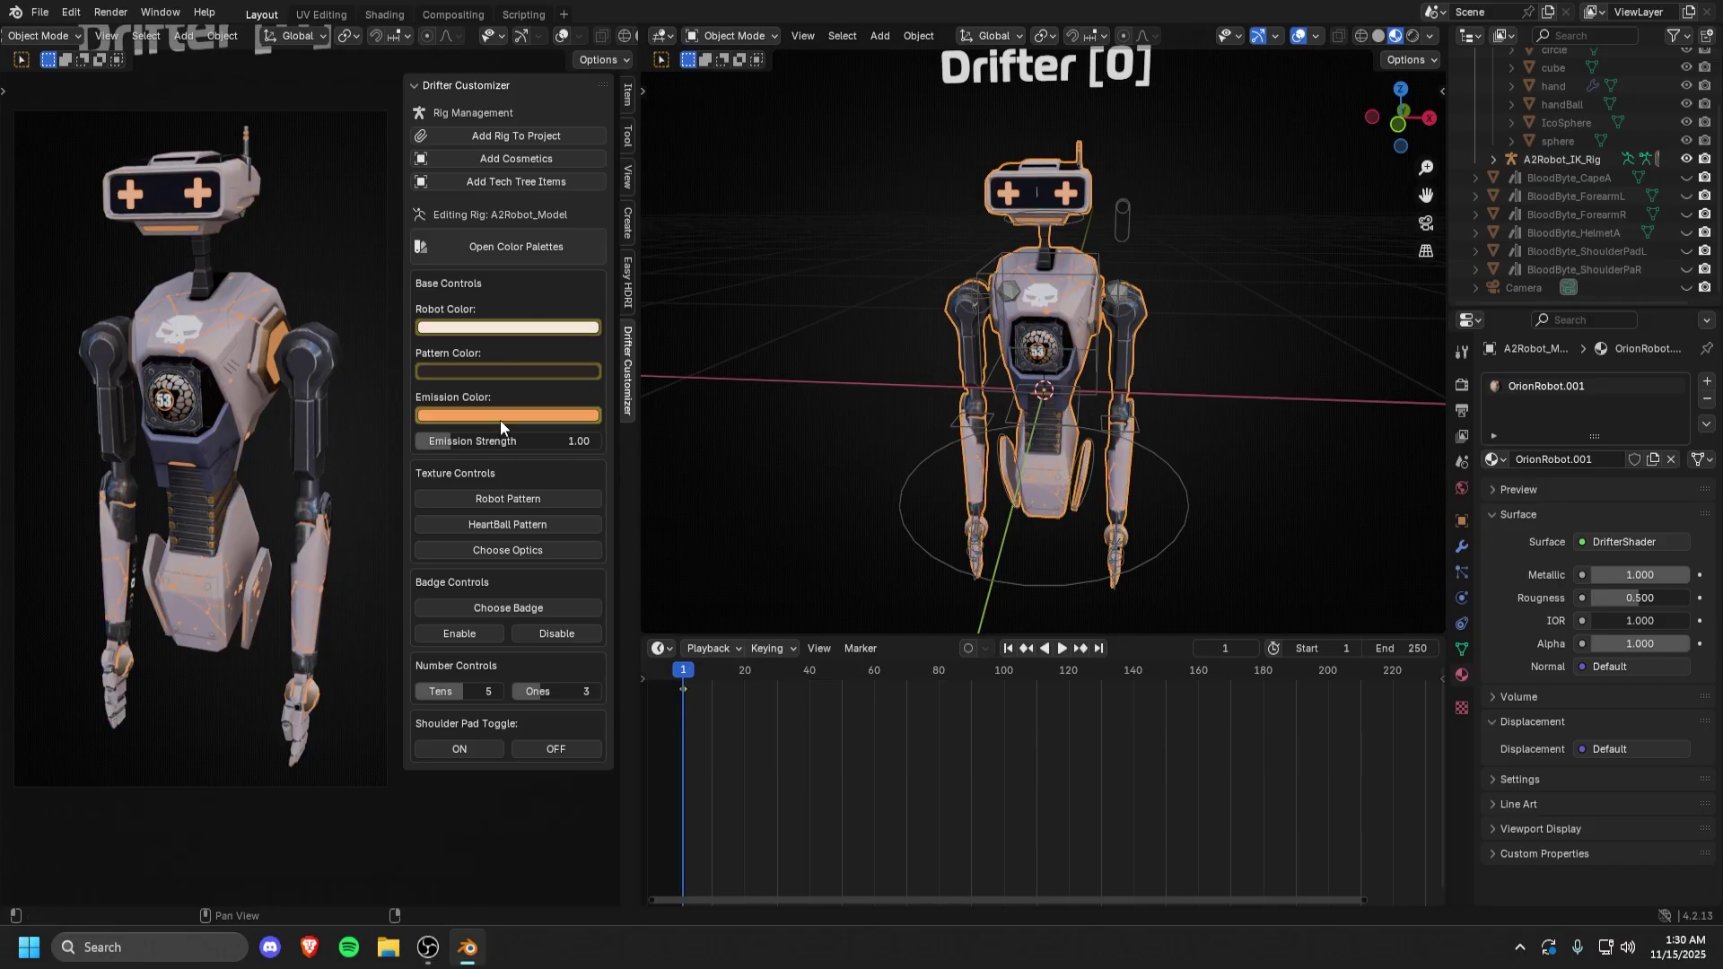
- Apply the TIGER color palette to the Drifter at frame 20 and keyframe the robot color there
drag(695, 671, 747, 675)
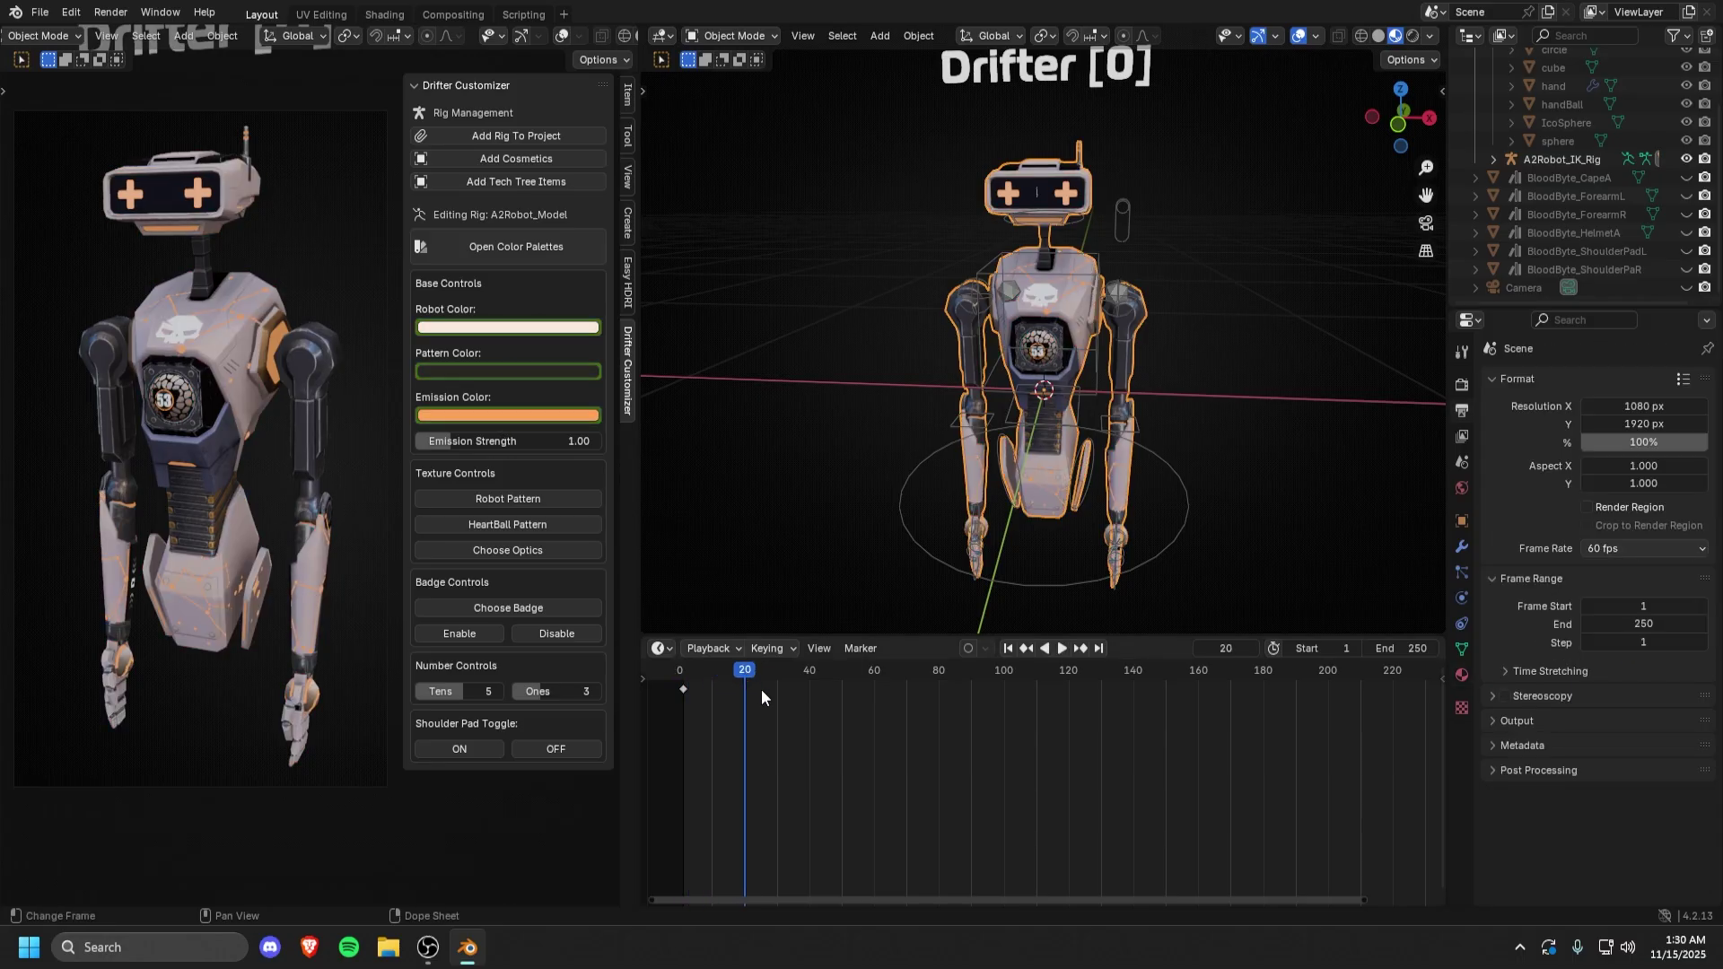
click(575, 248)
click(332, 268)
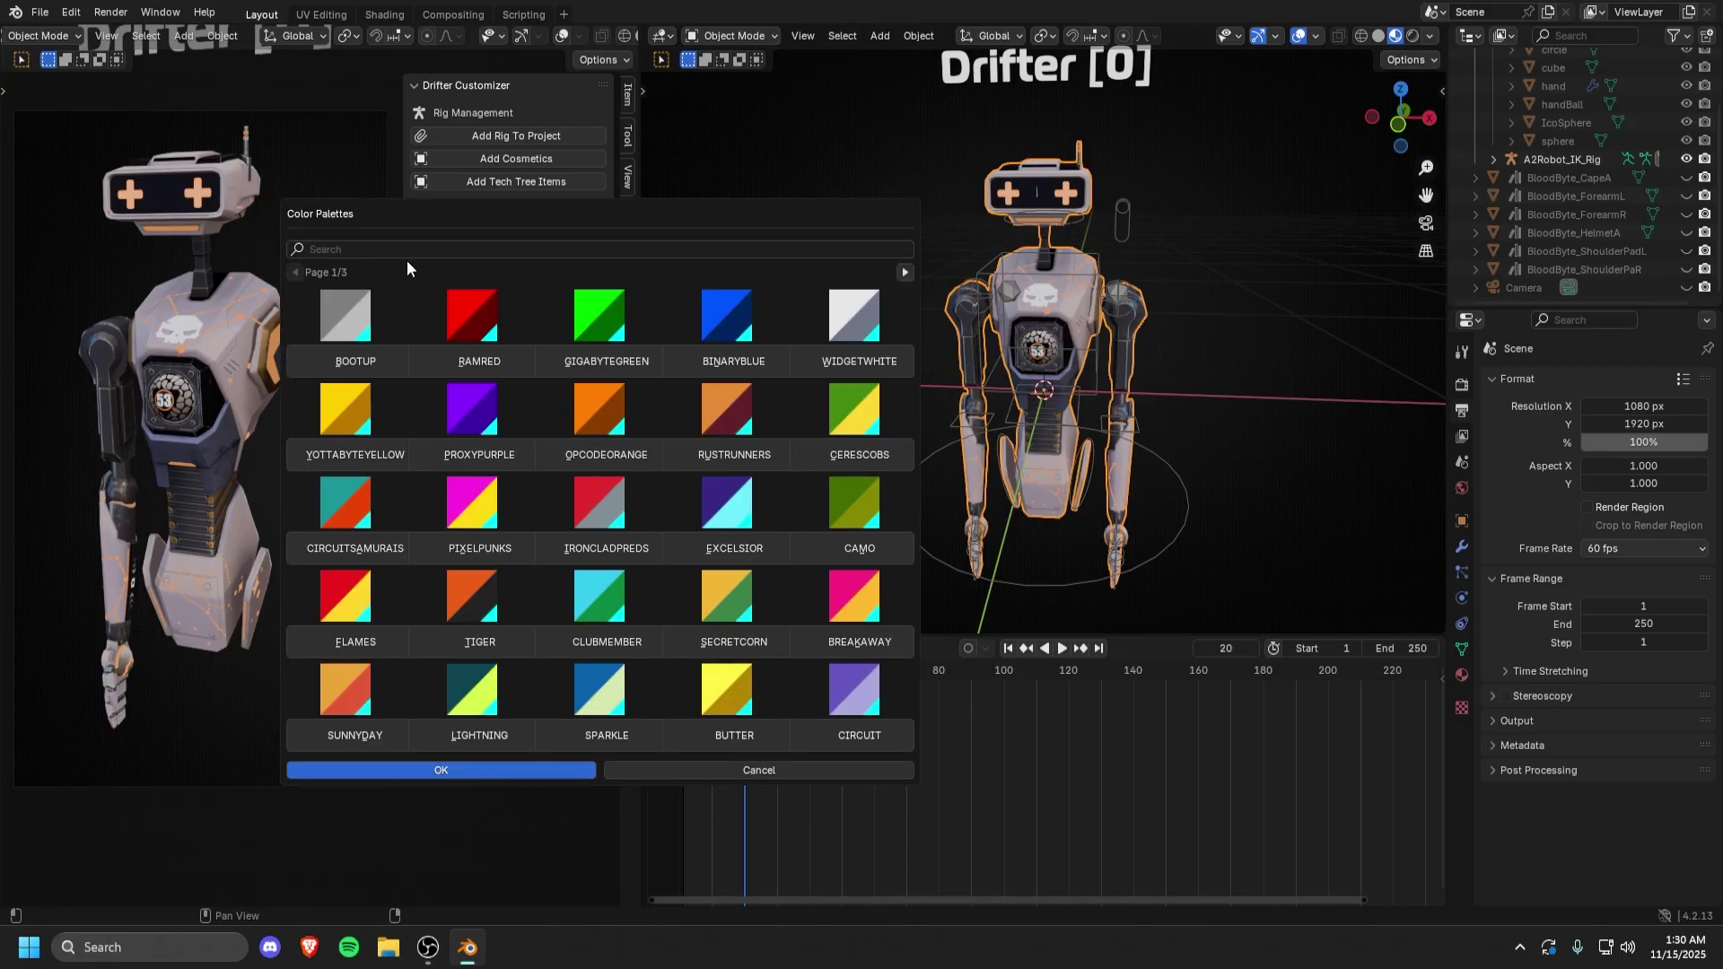
drag(491, 290, 840, 195)
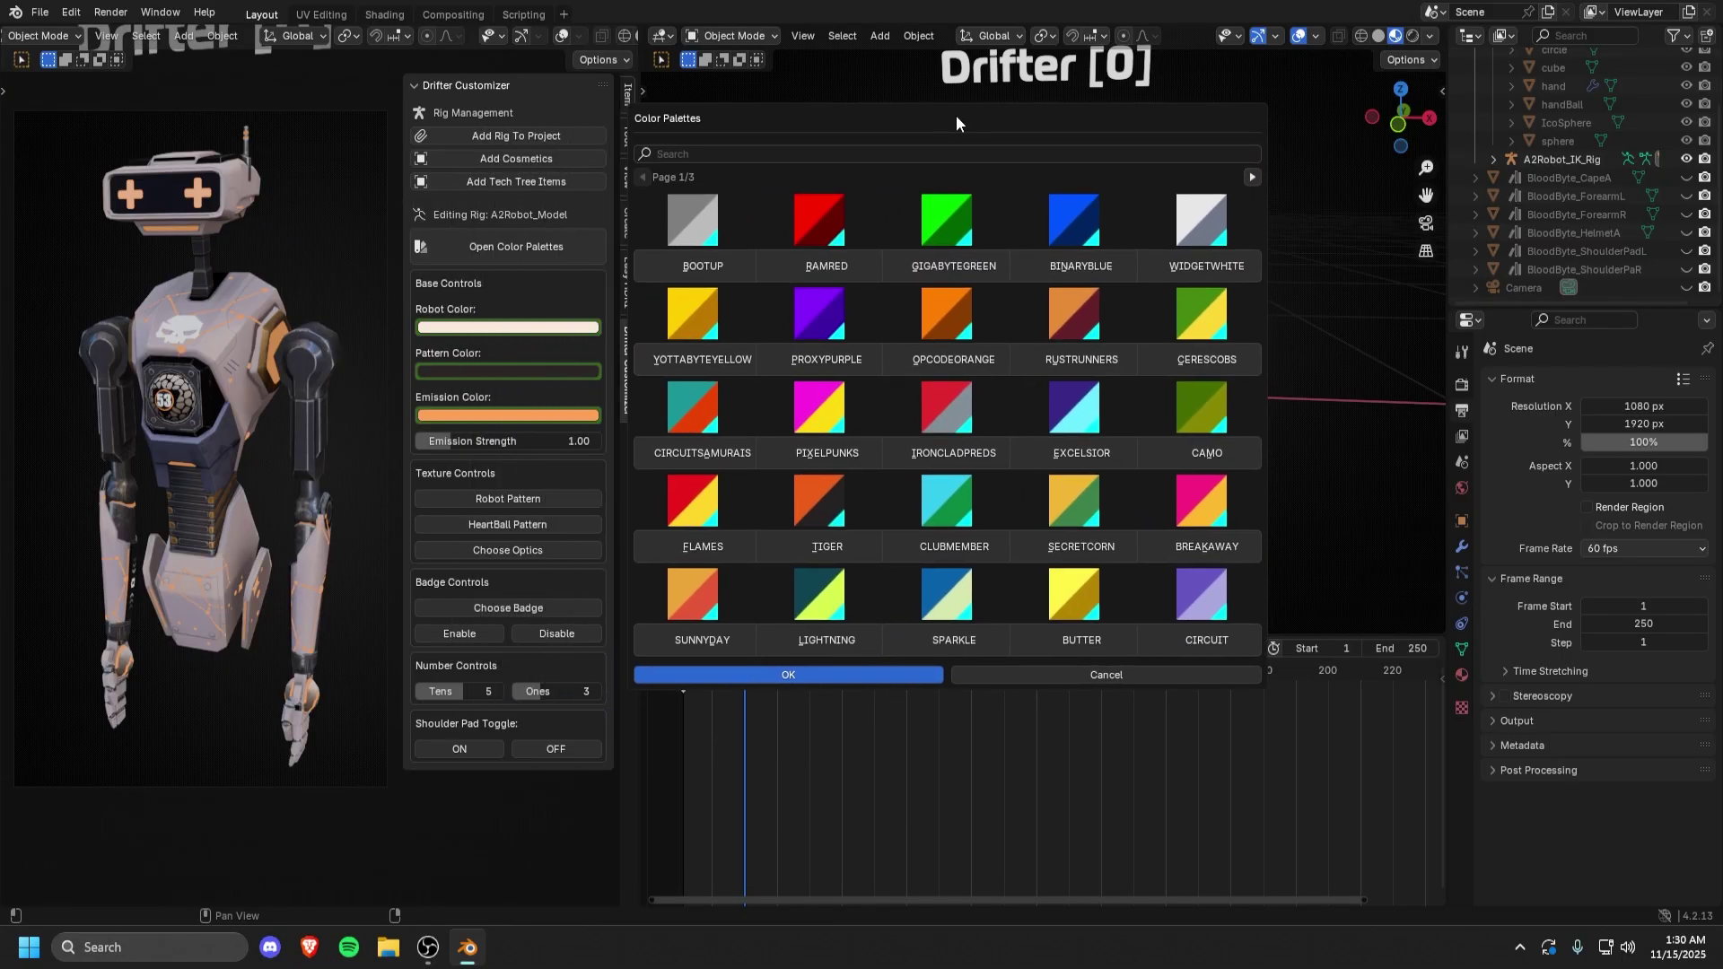
click(828, 547)
click(783, 674)
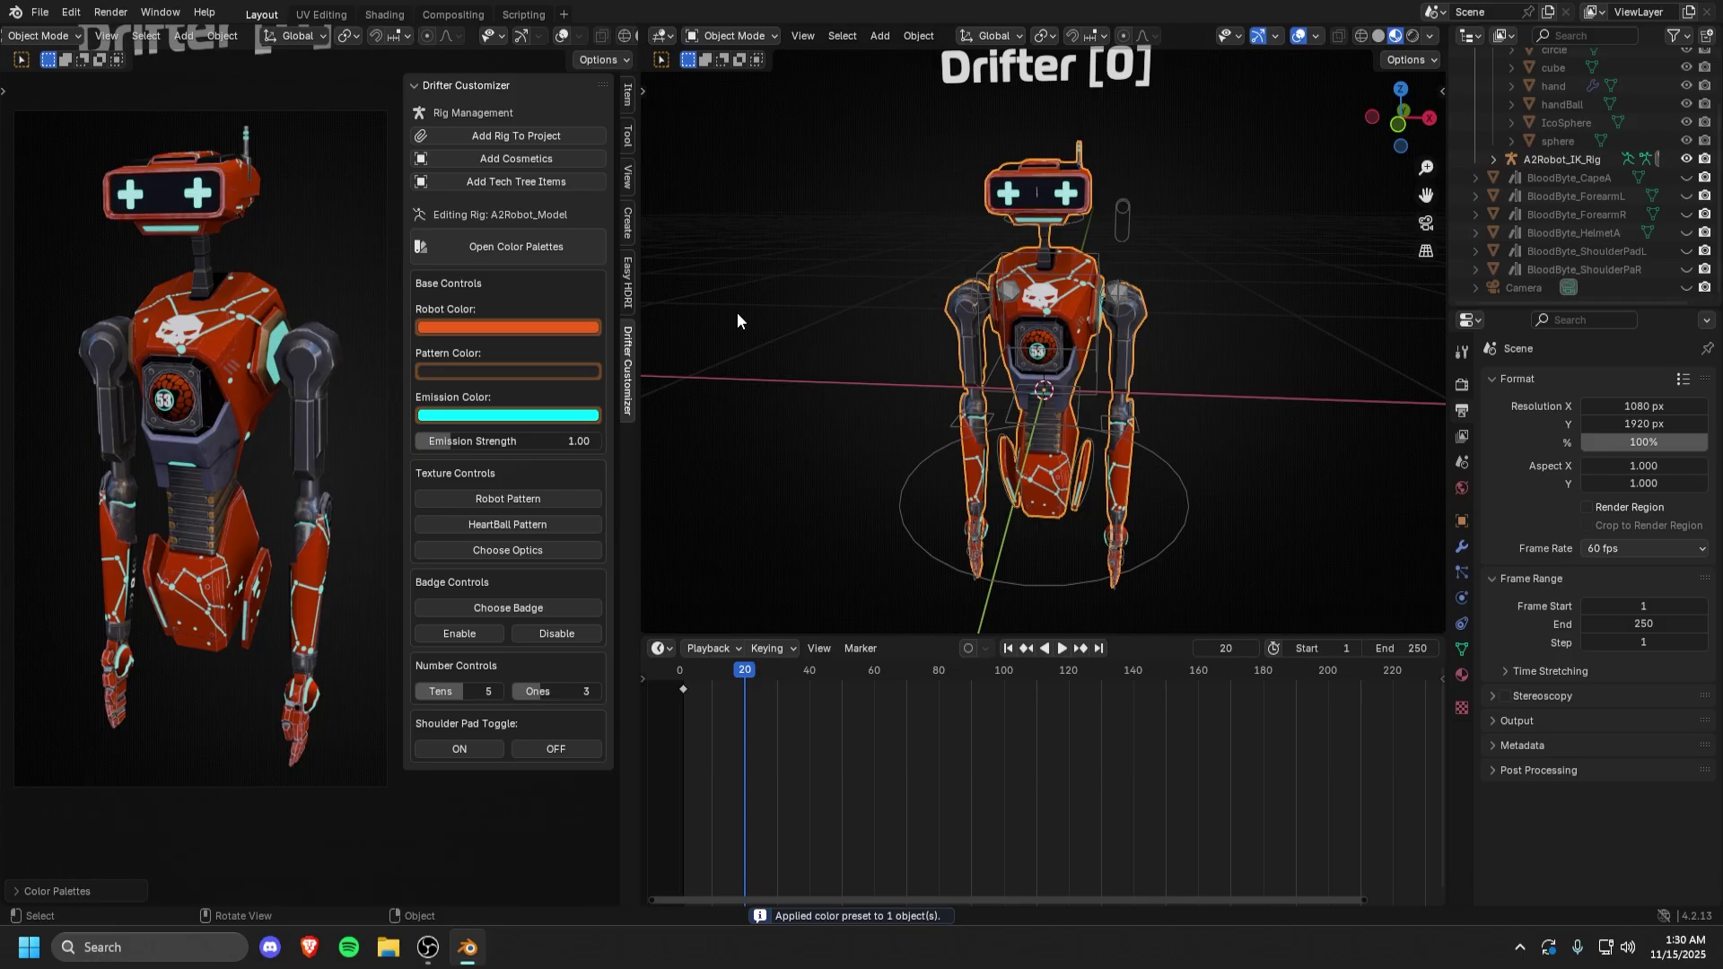
key(i)
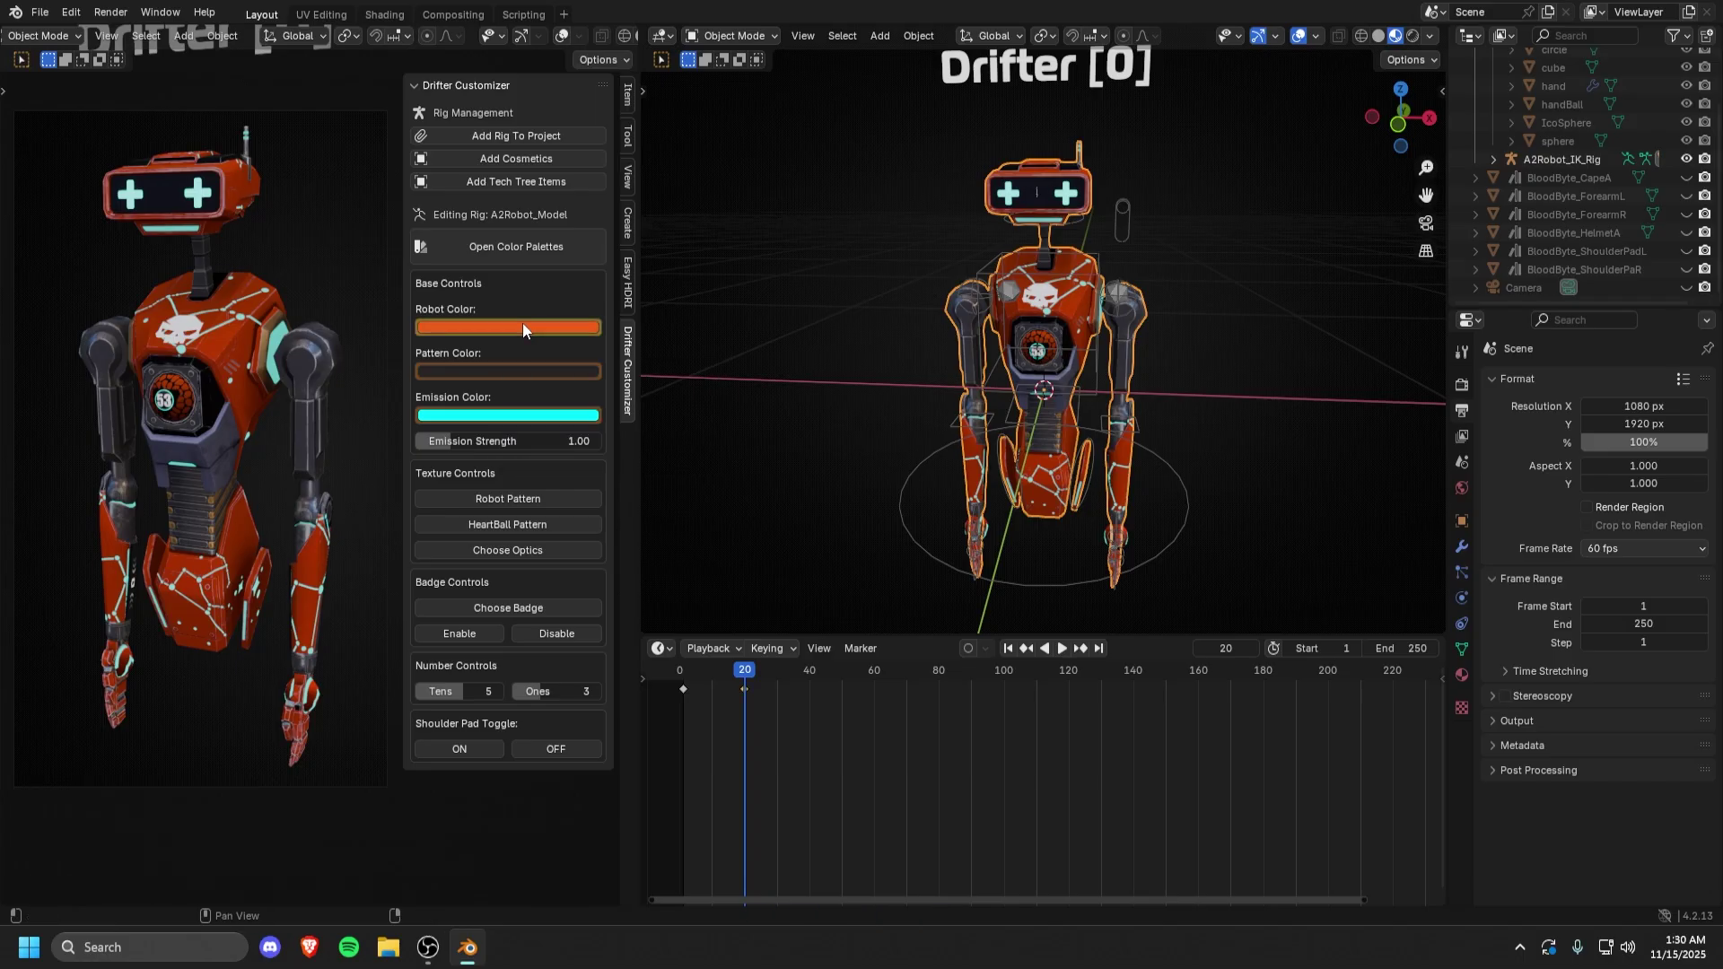
- Play the Drifter's color animation from frame 1 to check the transition
click(684, 671)
key(space)
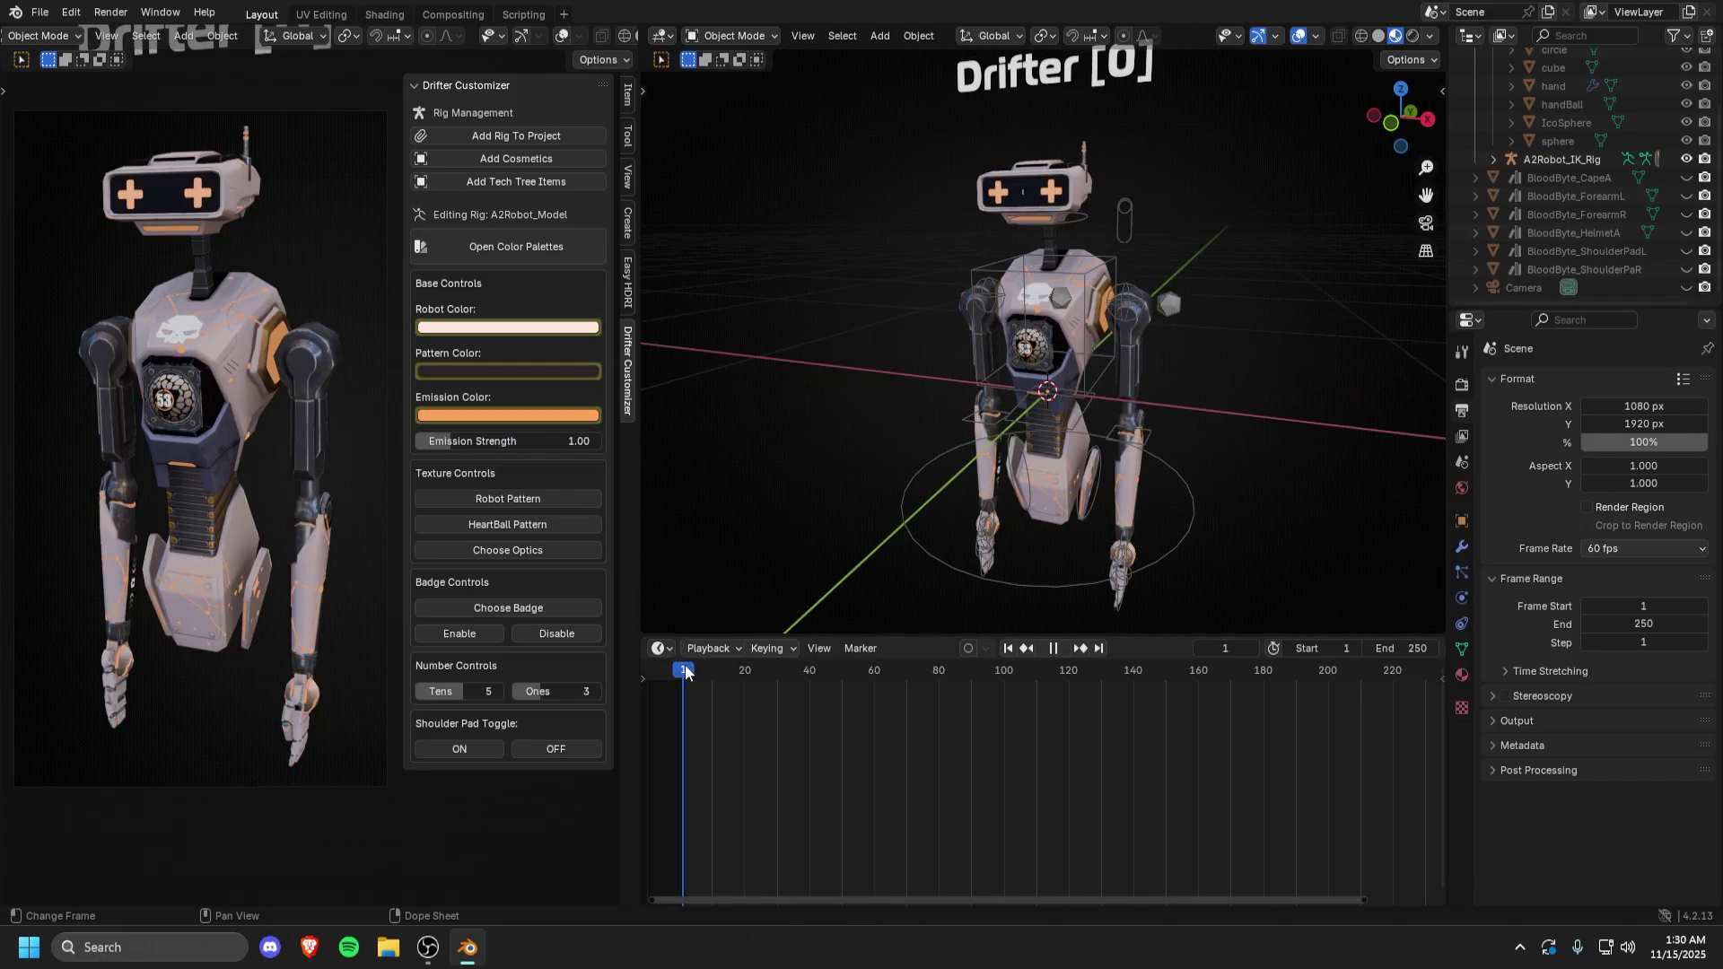
middle_drag(1059, 556, 1131, 449)
key(Escape)
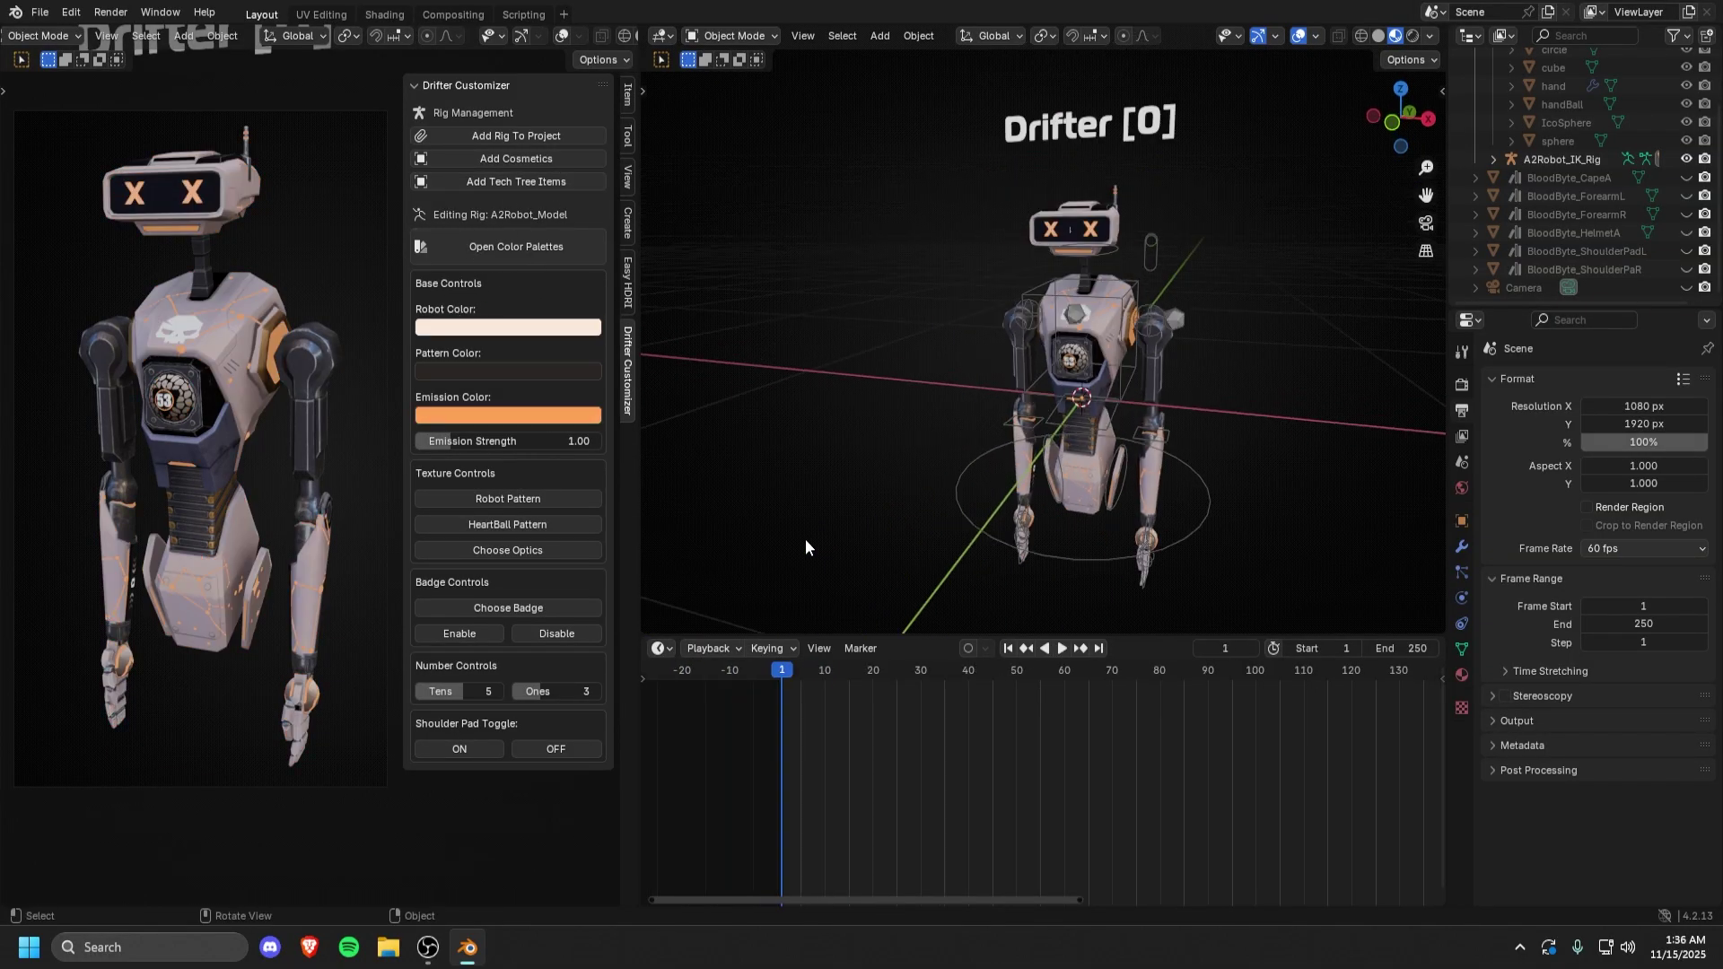
middle_drag(1183, 443, 924, 271)
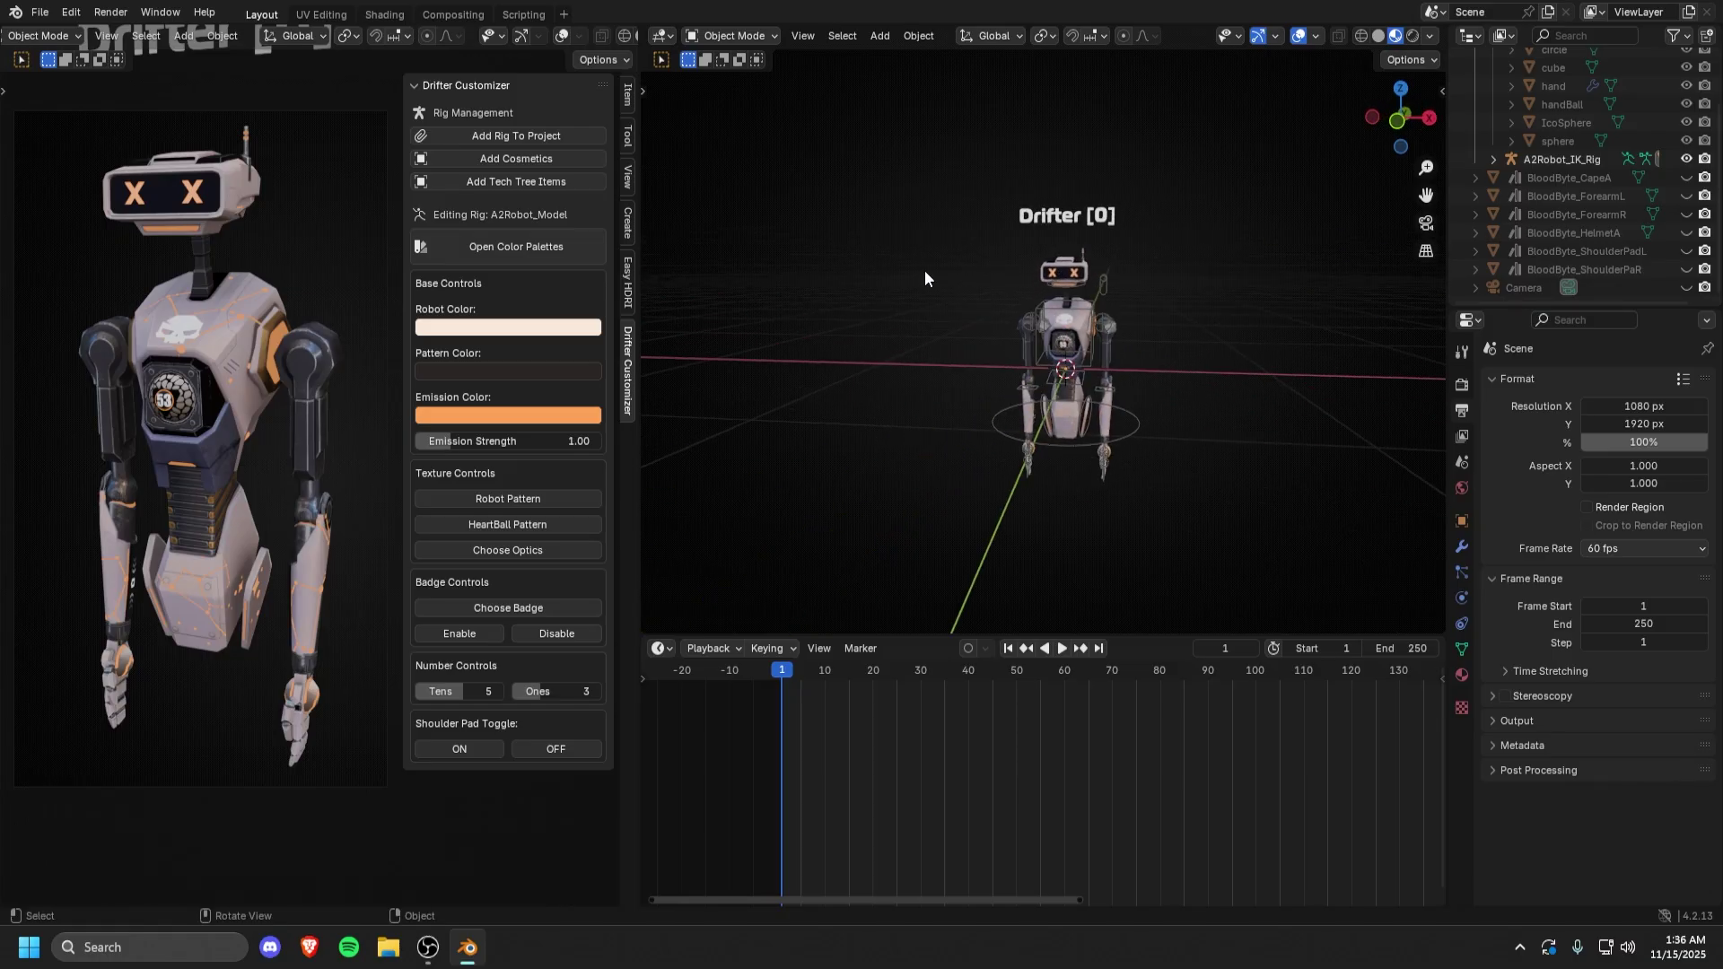
scroll(1171, 333, up, 2)
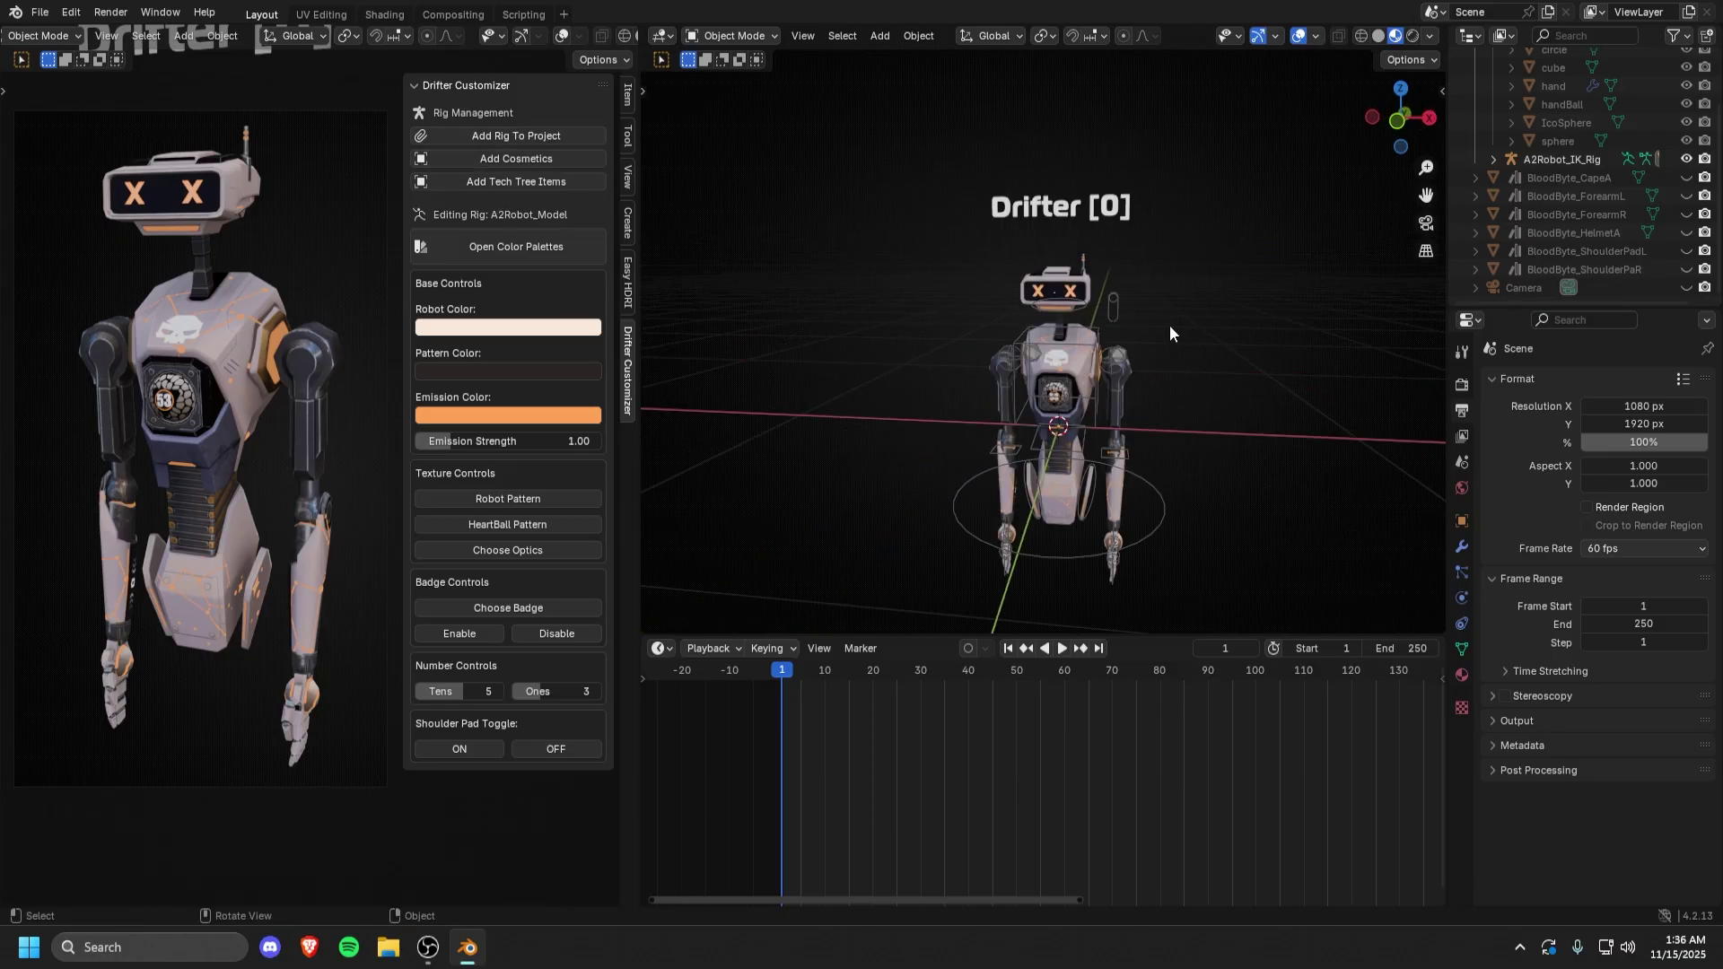